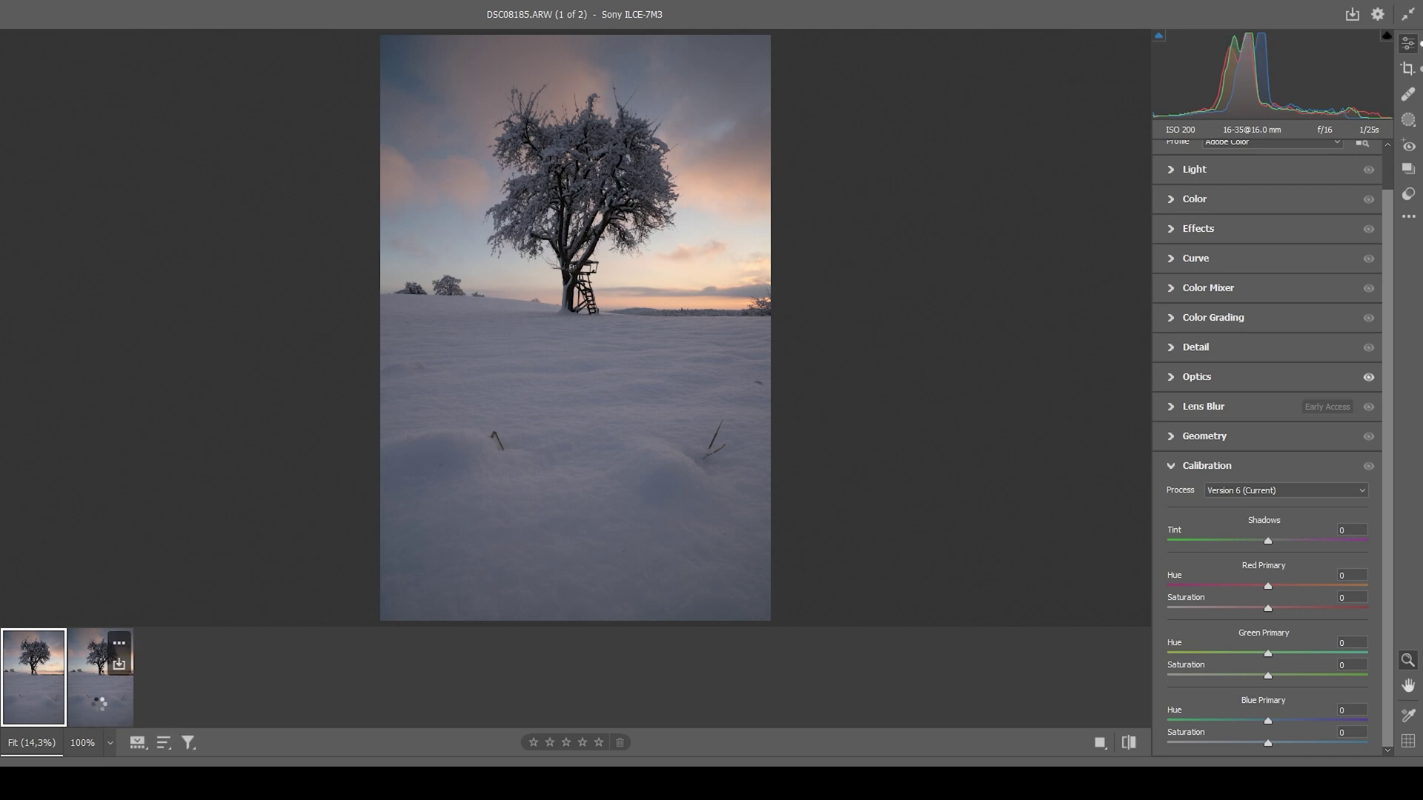
- Change DSC08185.ARW's profile from Adobe Color to Adobe Standard and show the Light sliders
{"action": "left_click", "coordinate": [101, 709]}
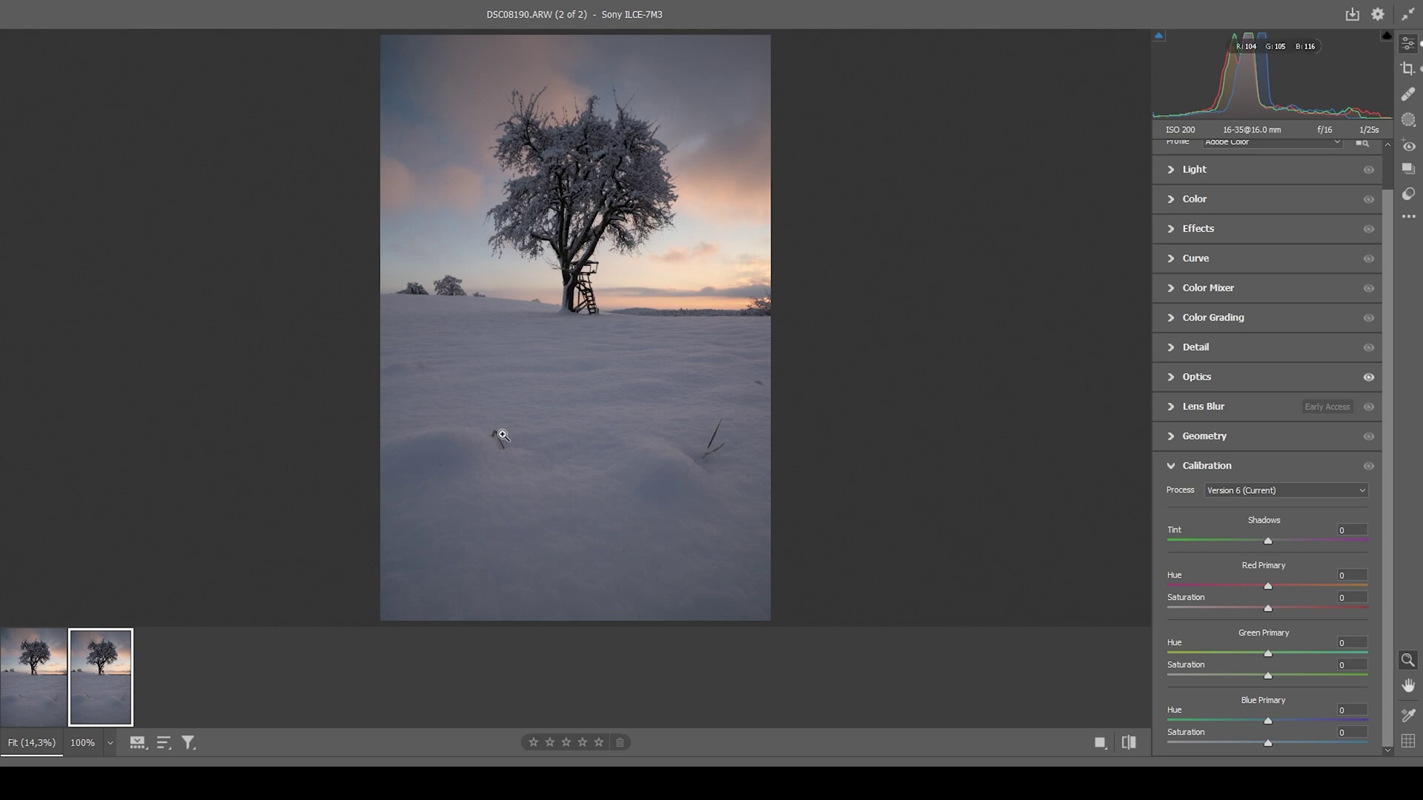
{"action": "left_click", "coordinate": [33, 705]}
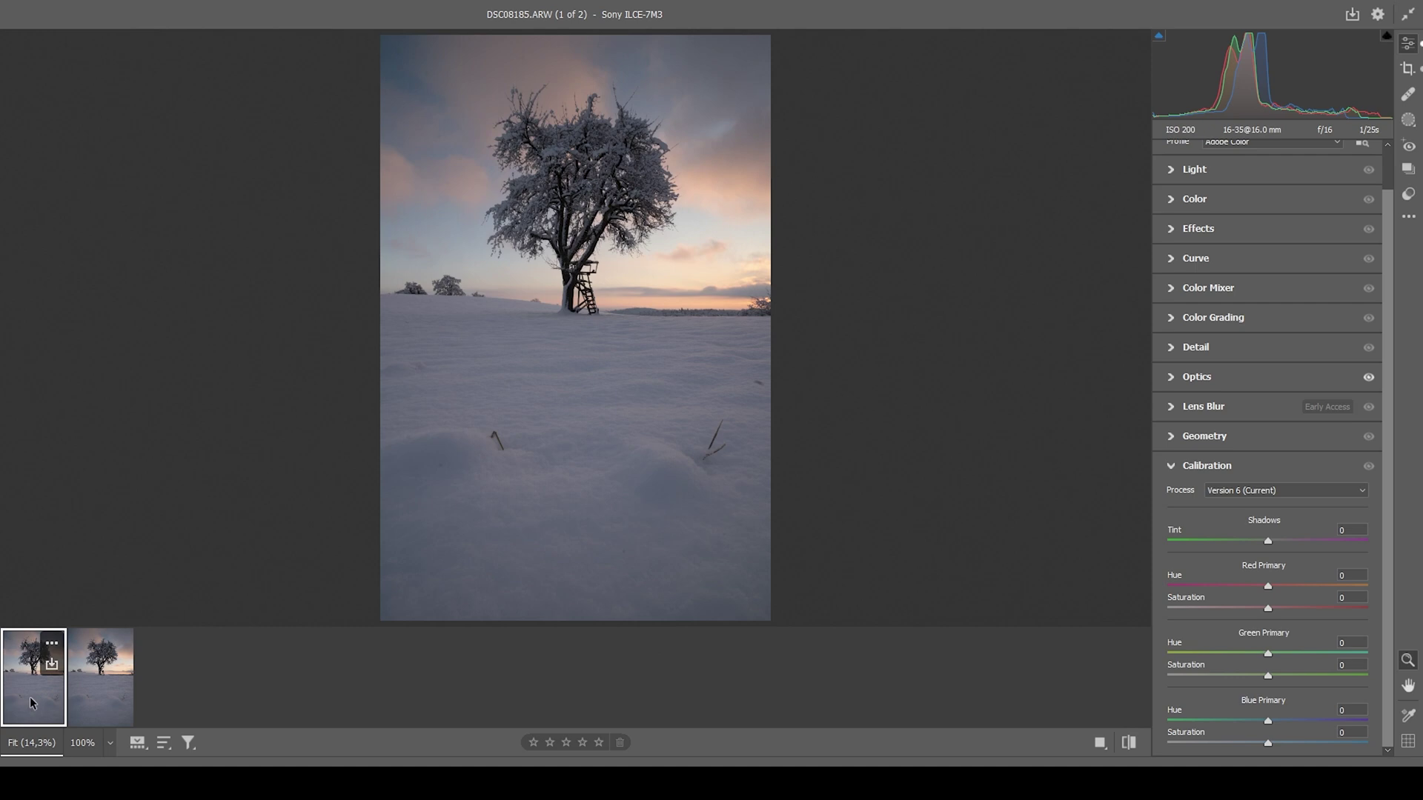
{"action": "left_click", "coordinate": [1186, 465]}
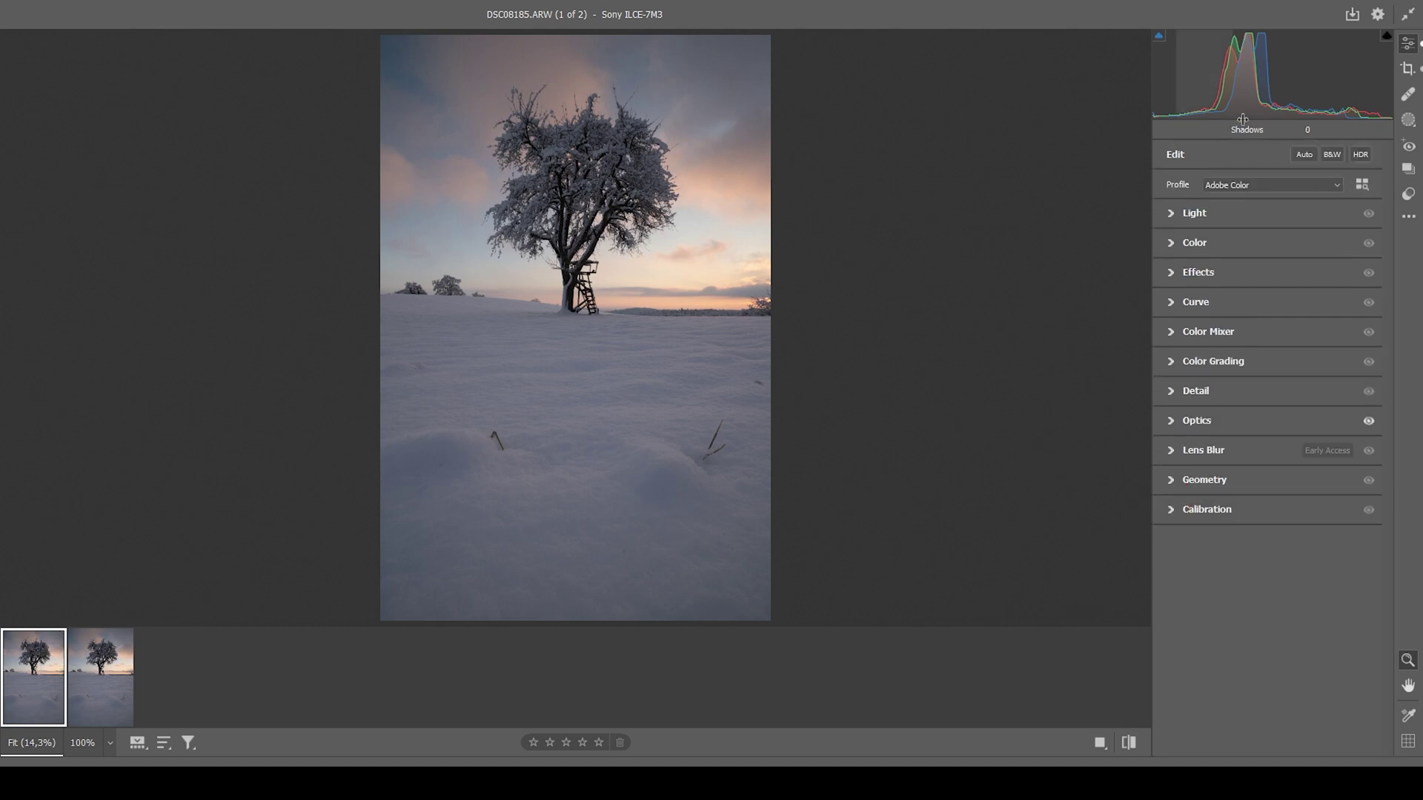
{"action": "left_click", "coordinate": [1233, 187]}
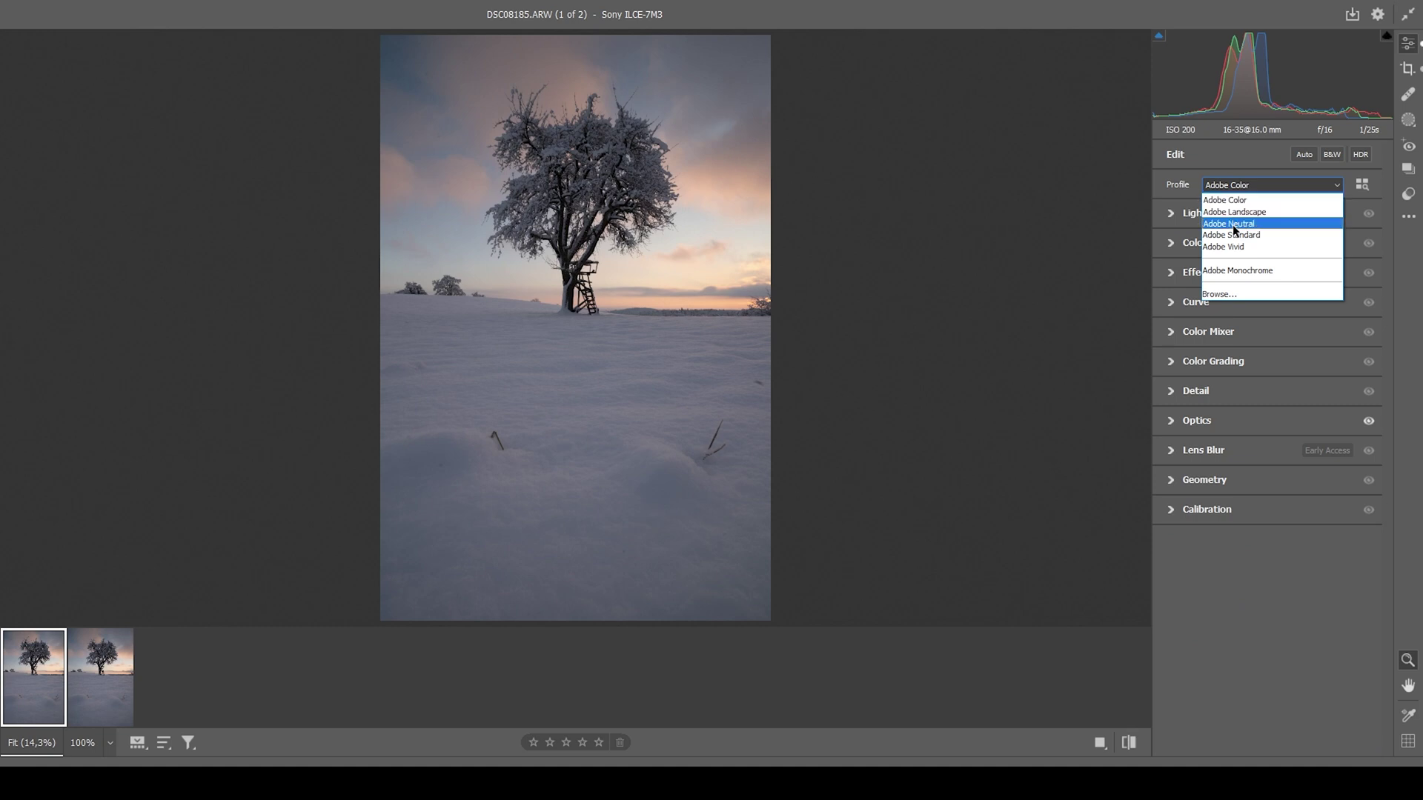
{"action": "left_click", "coordinate": [1233, 234]}
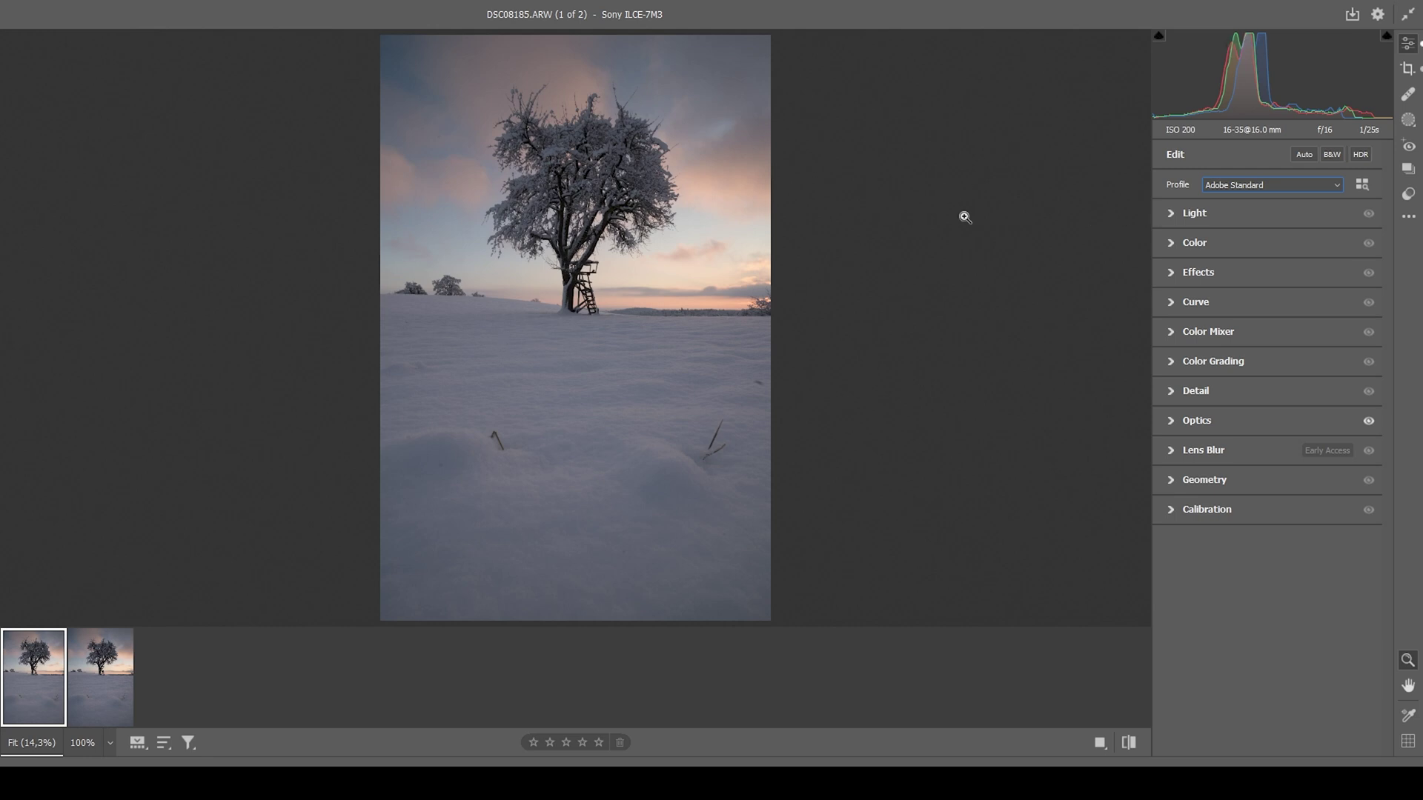
{"action": "left_click", "coordinate": [1173, 215]}
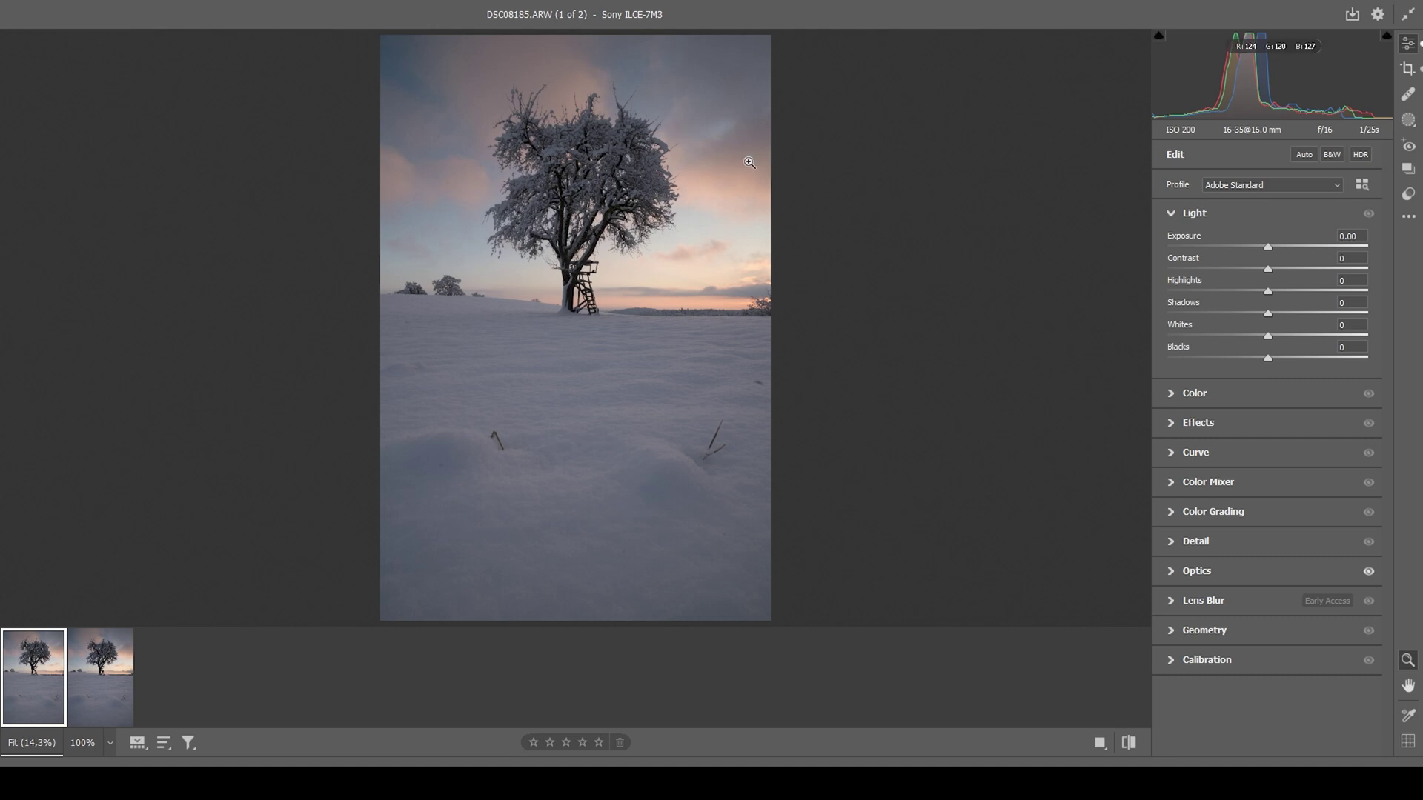
- Set Exposure +0.60, Highlights -100, Shadows +79 and Blacks +19 in the Light panel
{"action": "left_click_drag", "start_coordinate": [1267, 246], "coordinate": [1279, 249]}
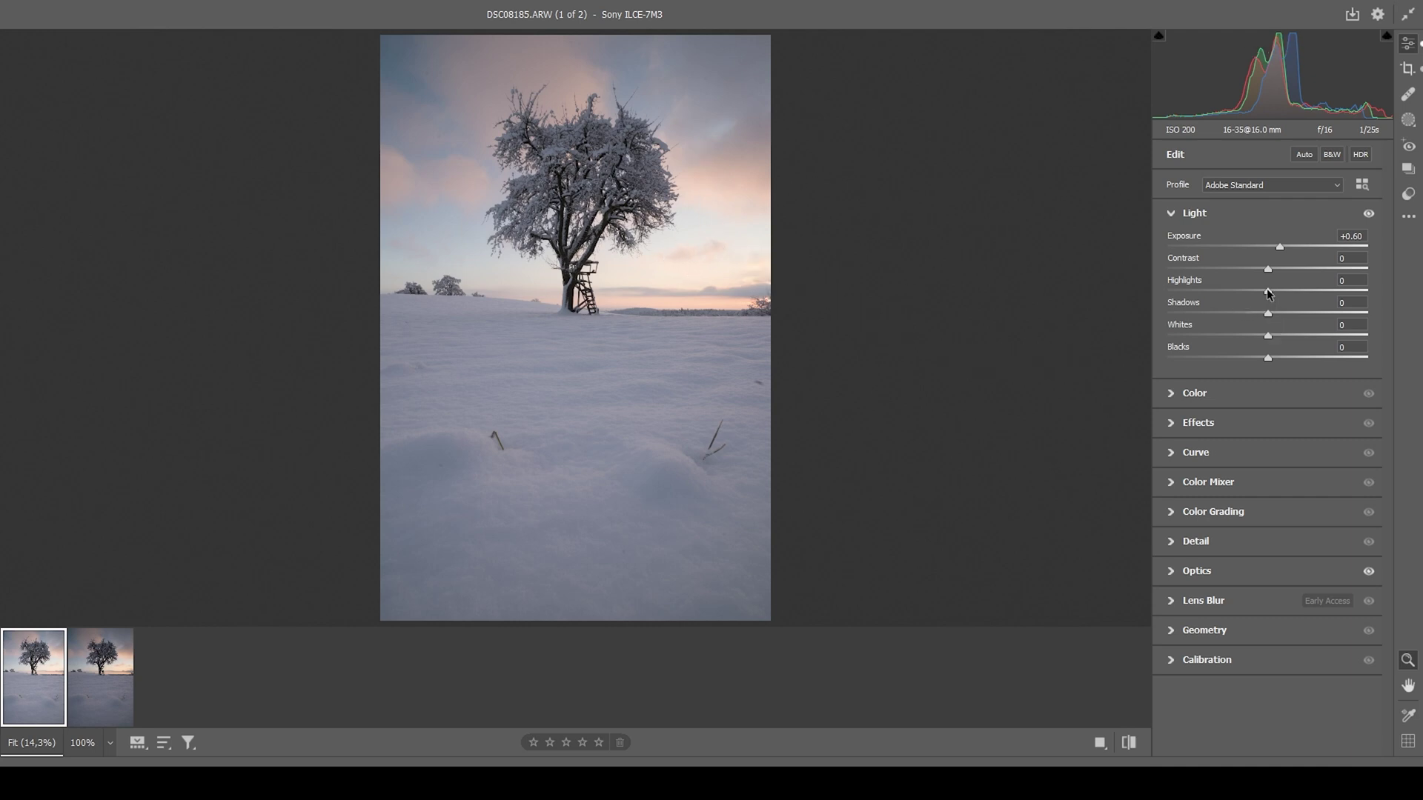
{"action": "left_click_drag", "start_coordinate": [1267, 292], "coordinate": [1101, 300]}
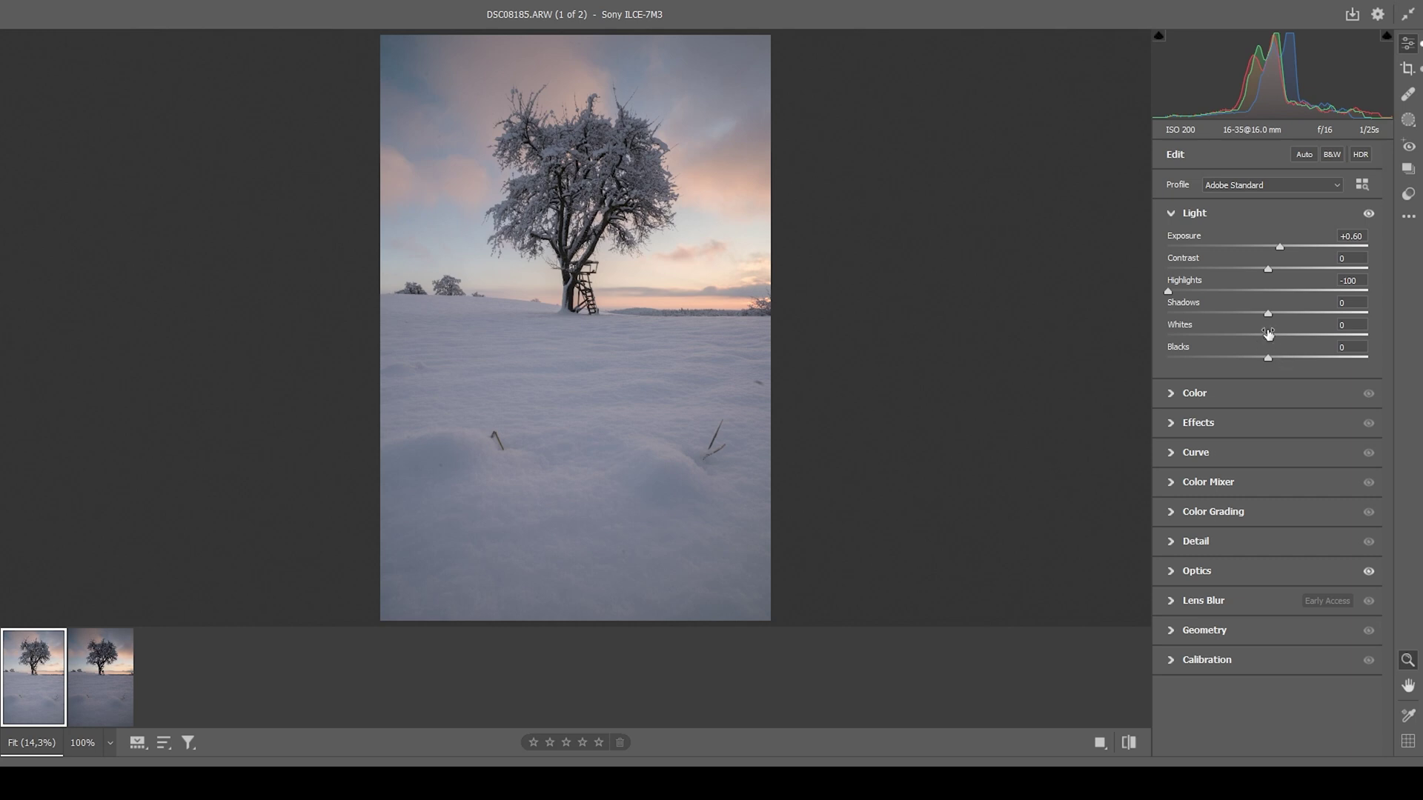
{"action": "left_click_drag", "start_coordinate": [1268, 315], "coordinate": [1316, 320]}
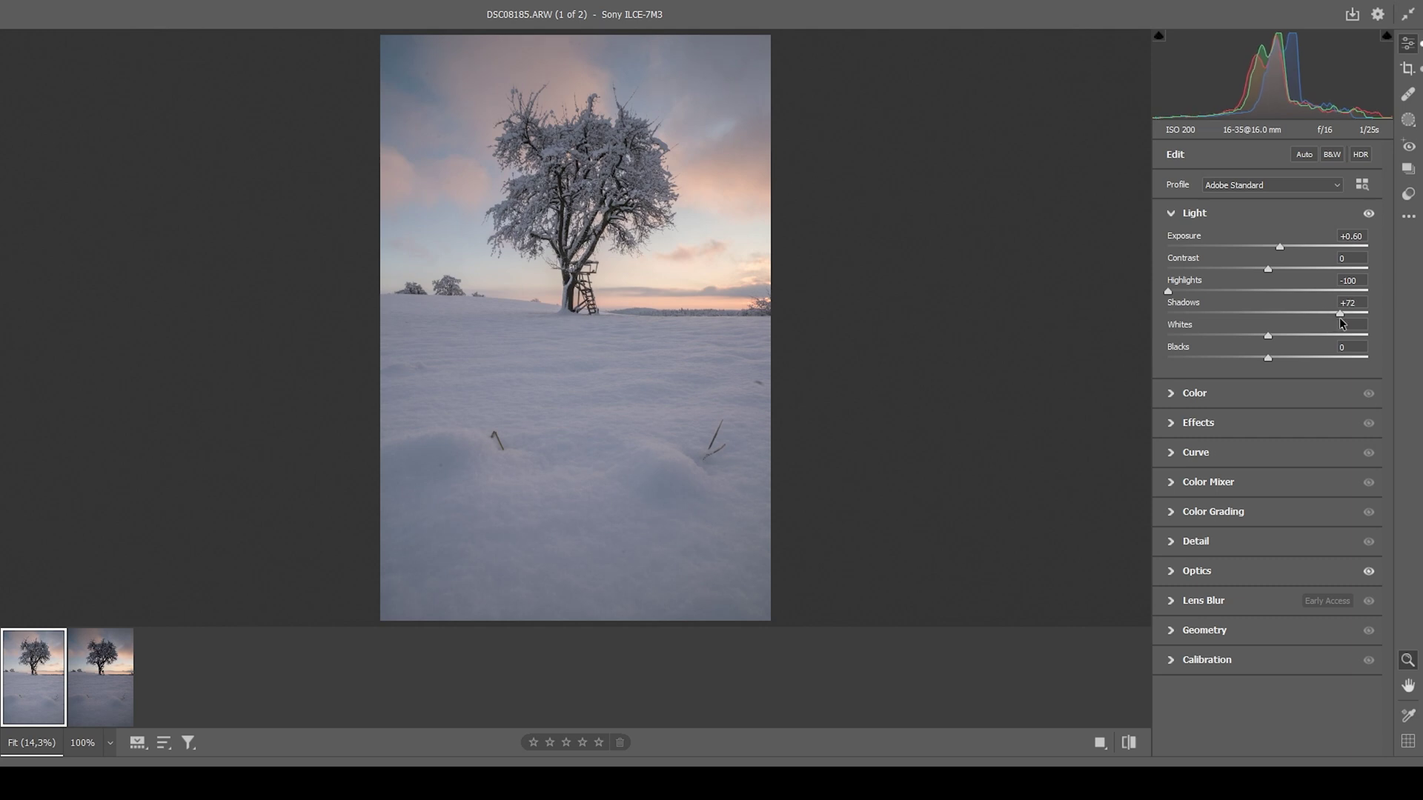
{"action": "left_click_drag", "start_coordinate": [1340, 317], "coordinate": [1347, 317]}
{"action": "left_click_drag", "start_coordinate": [1270, 355], "coordinate": [1285, 355]}
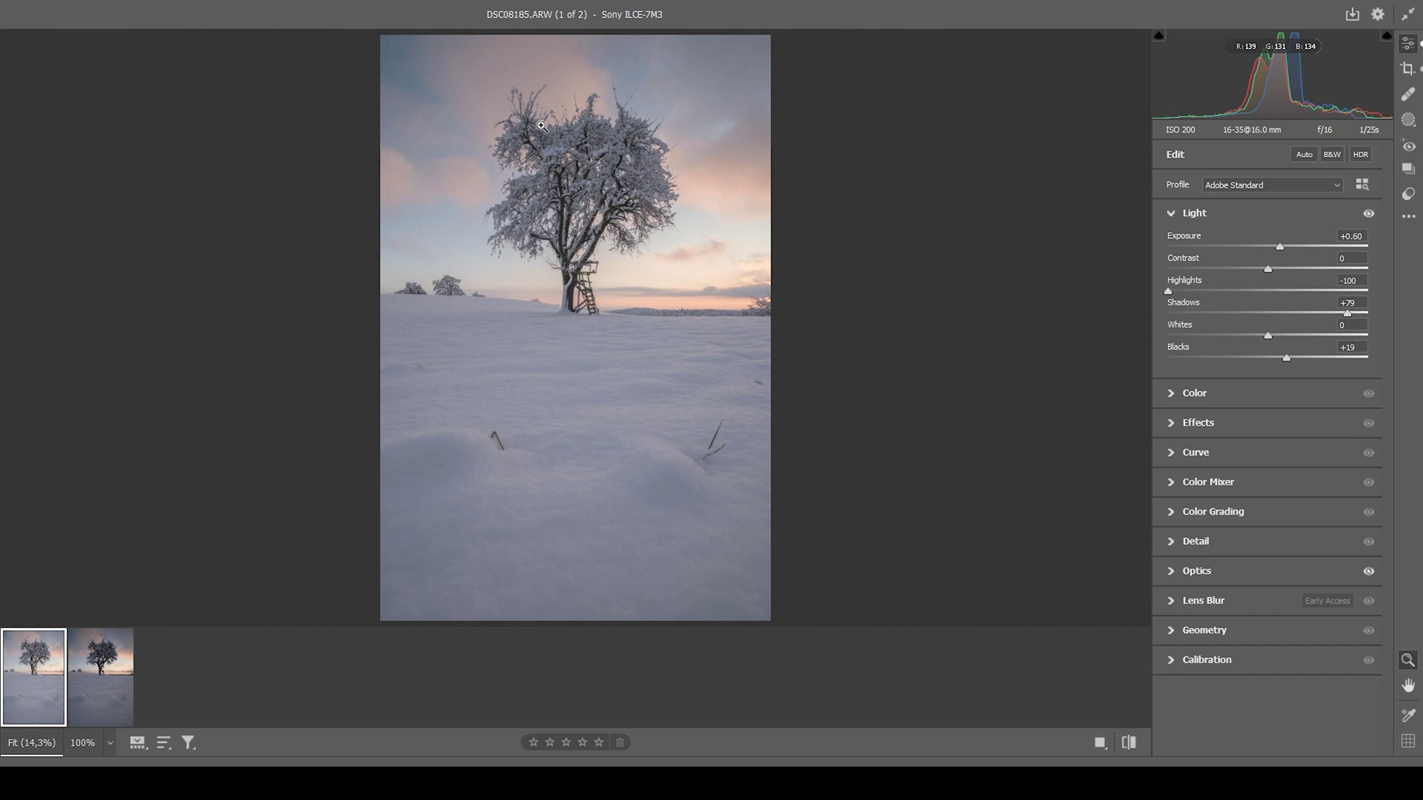
- Apply Texture +7, Clarity -9 and Dehaze -4 in the Effects panel
{"action": "left_click", "coordinate": [1171, 214]}
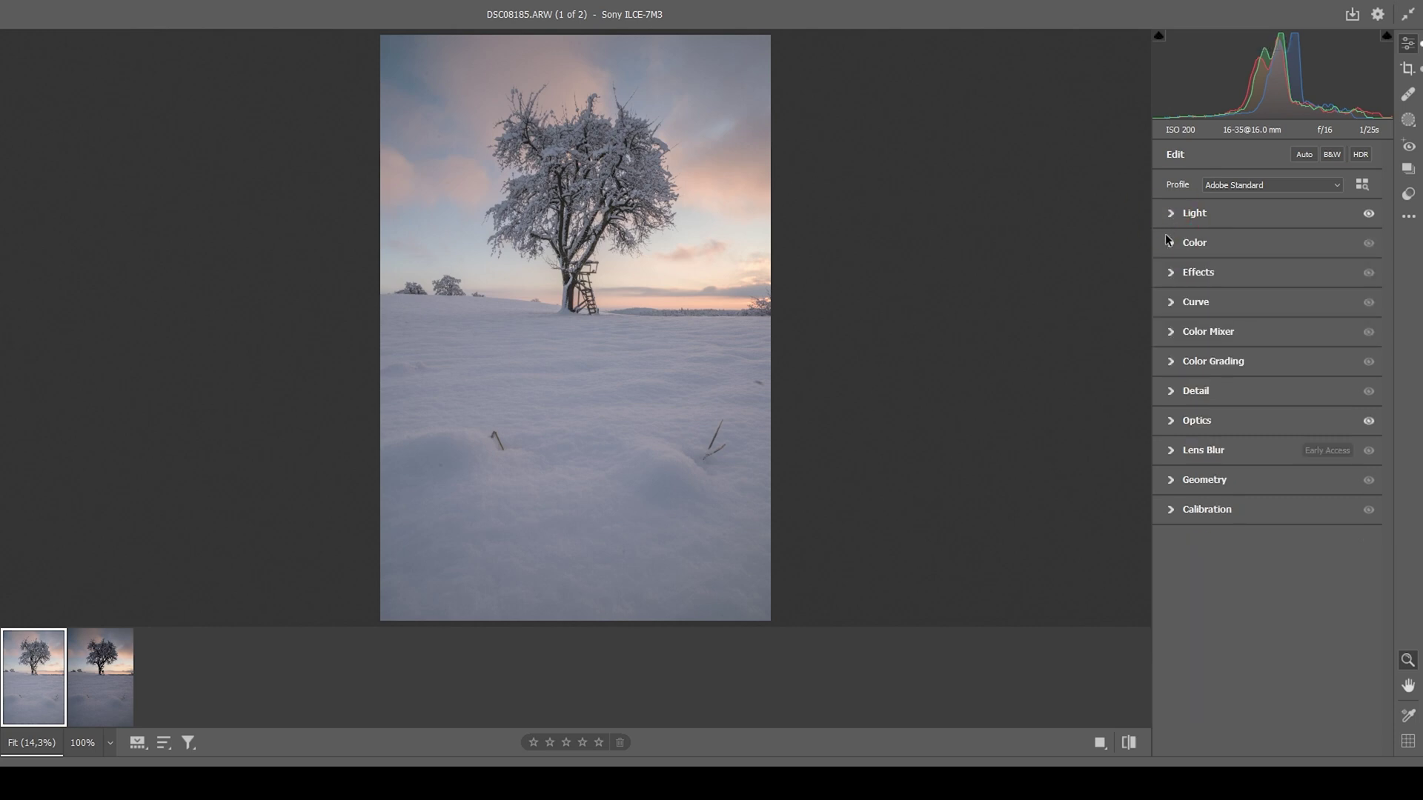
{"action": "left_click", "coordinate": [1169, 243]}
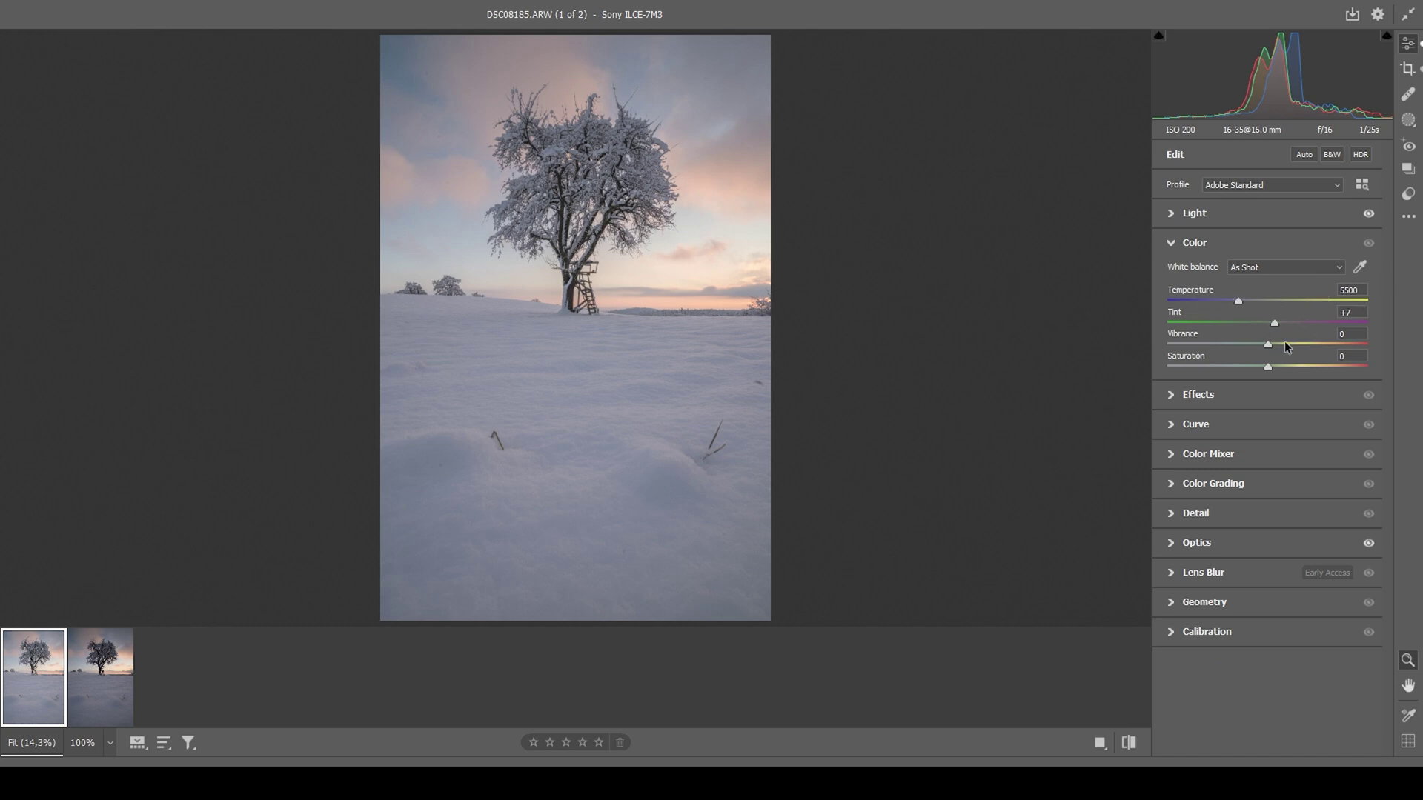
{"action": "left_click", "coordinate": [1169, 244]}
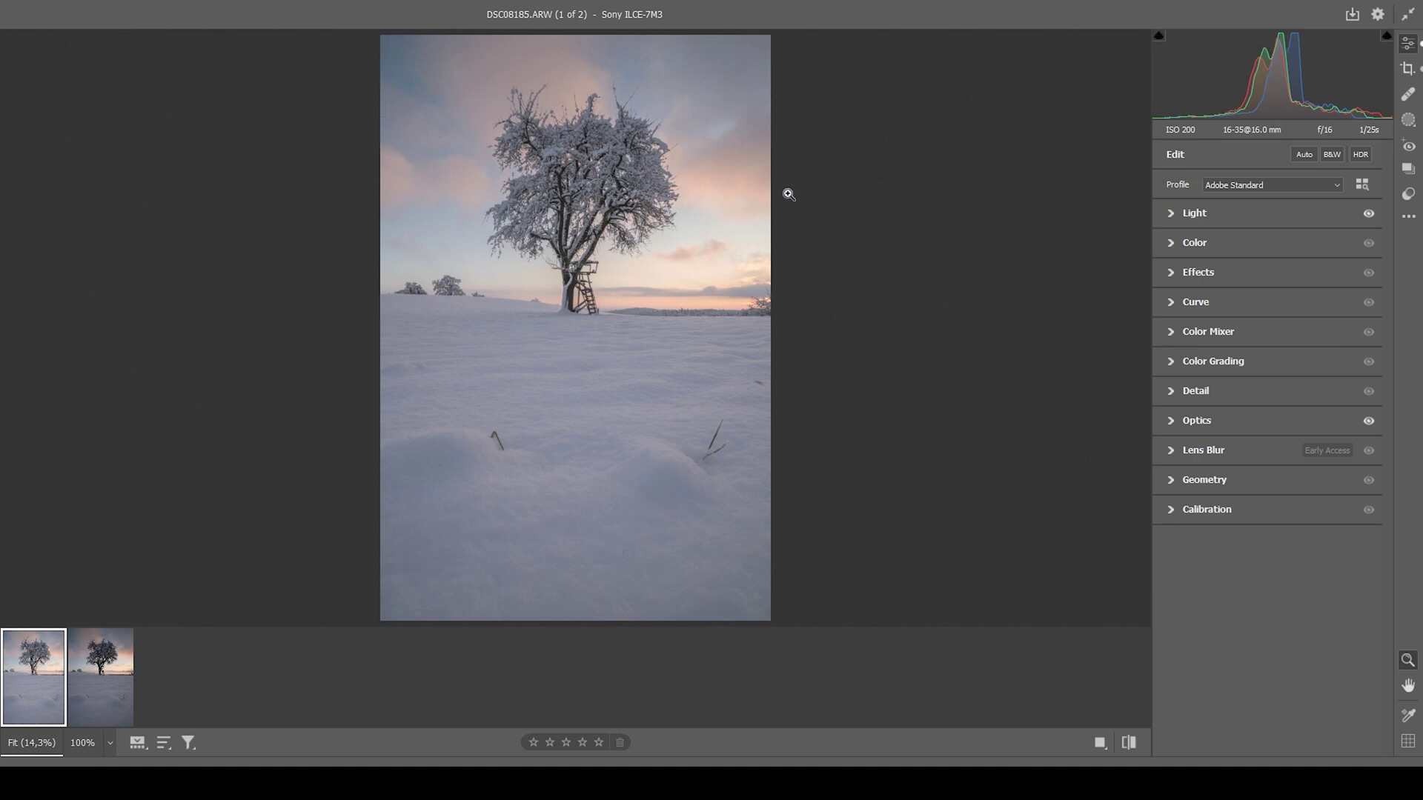
{"action": "left_click", "coordinate": [1172, 276]}
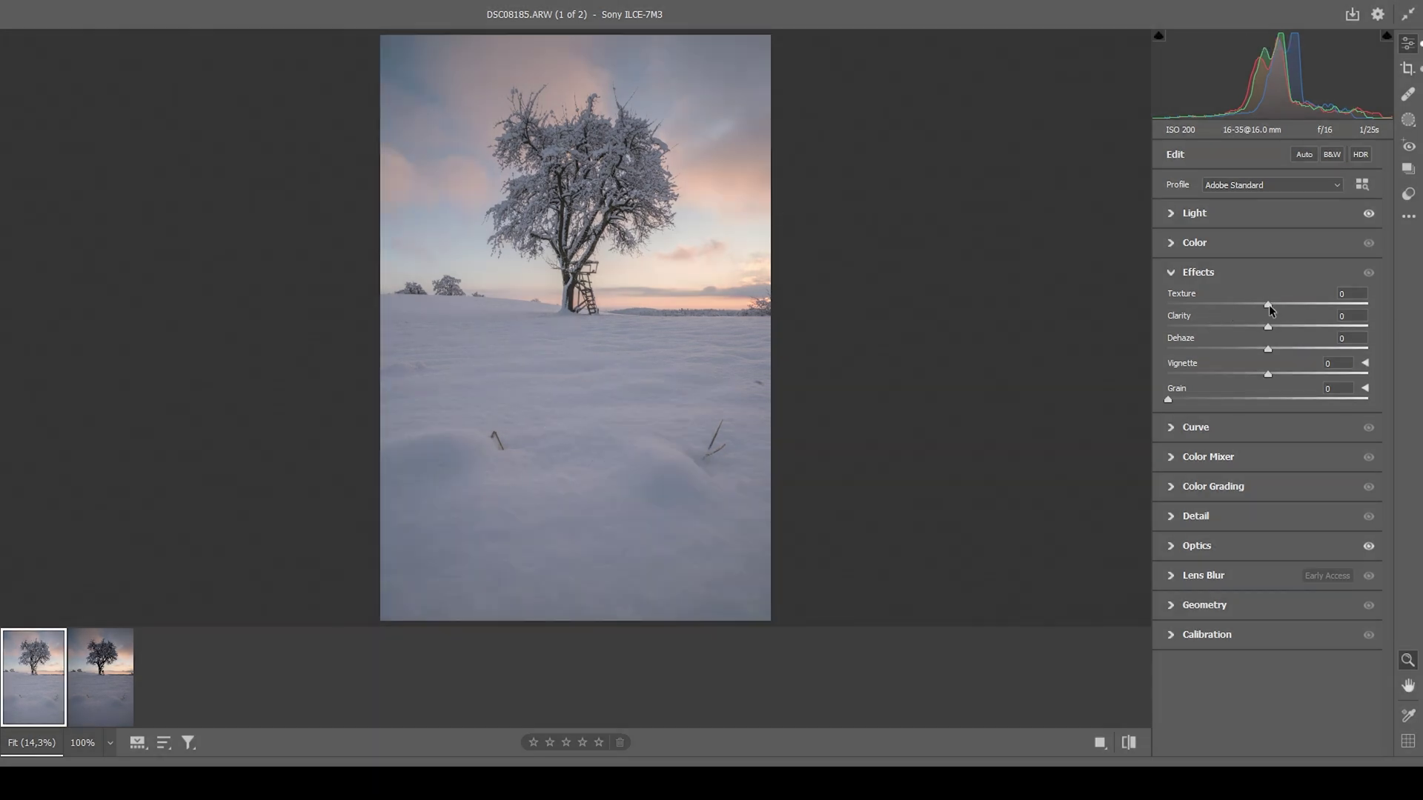
{"action": "left_click_drag", "start_coordinate": [1269, 309], "coordinate": [1278, 311]}
{"action": "left_click_drag", "start_coordinate": [1268, 328], "coordinate": [1262, 332]}
{"action": "left_click_drag", "start_coordinate": [1267, 350], "coordinate": [1263, 350]}
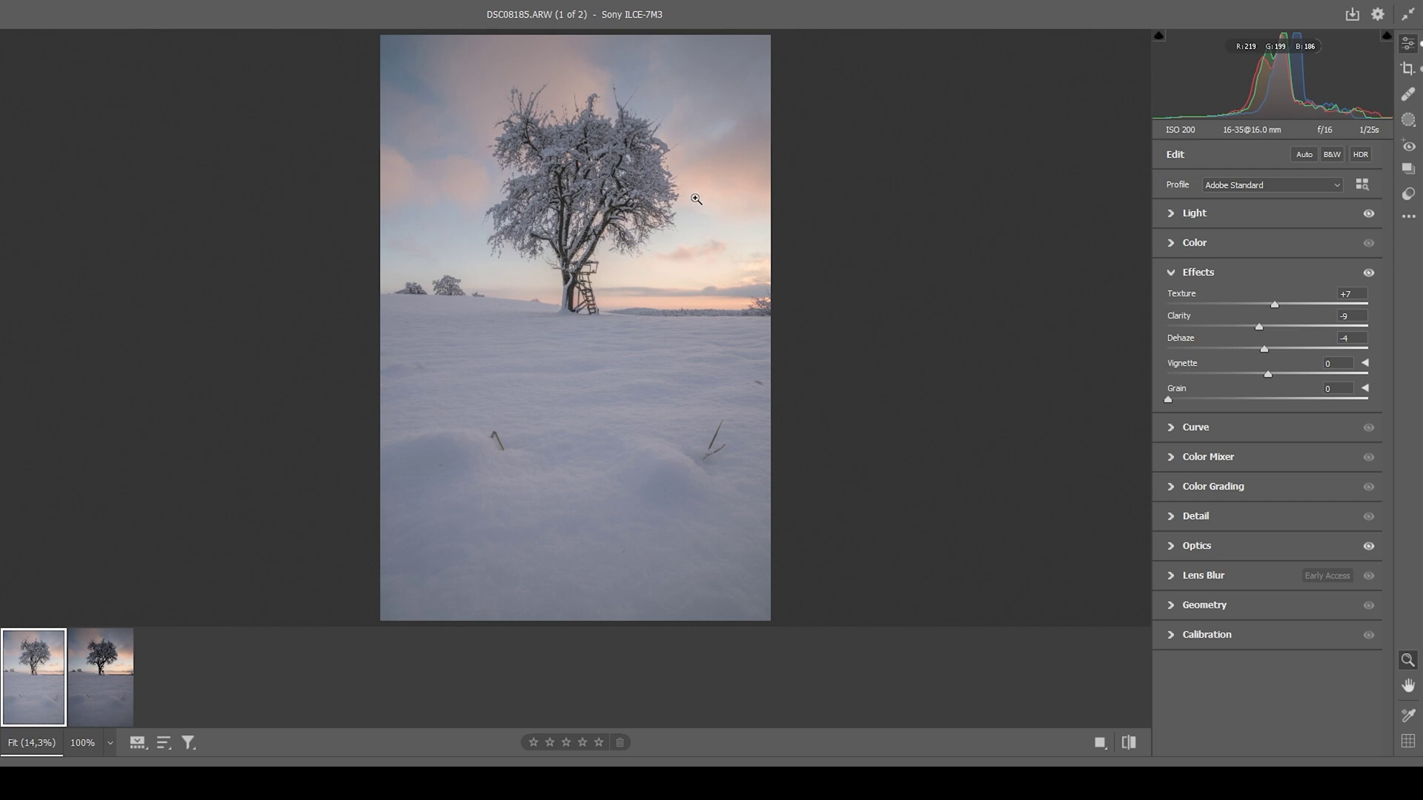
{"action": "left_click", "coordinate": [1169, 272]}
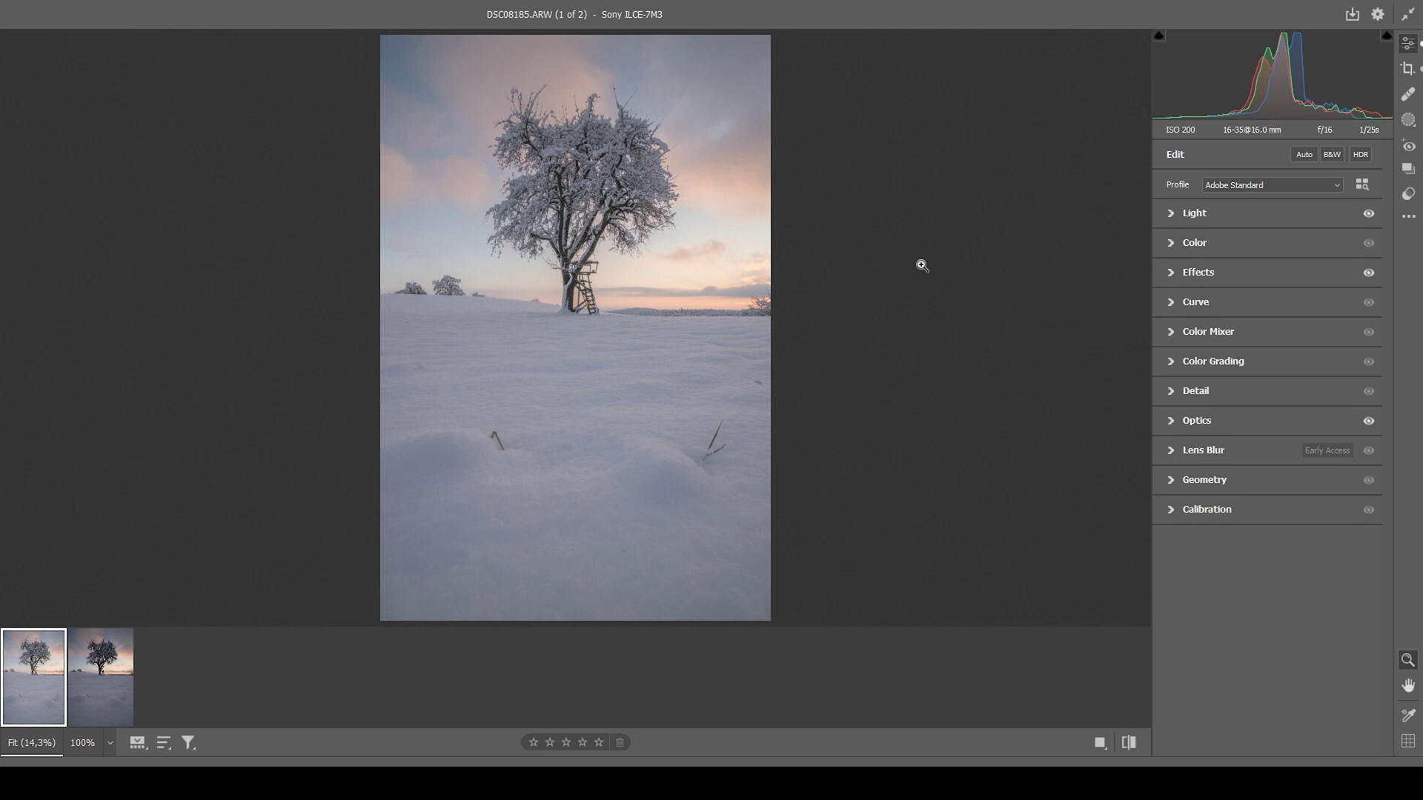
- Draw a linear gradient mask up over the foreground snow
{"action": "left_click", "coordinate": [1403, 122]}
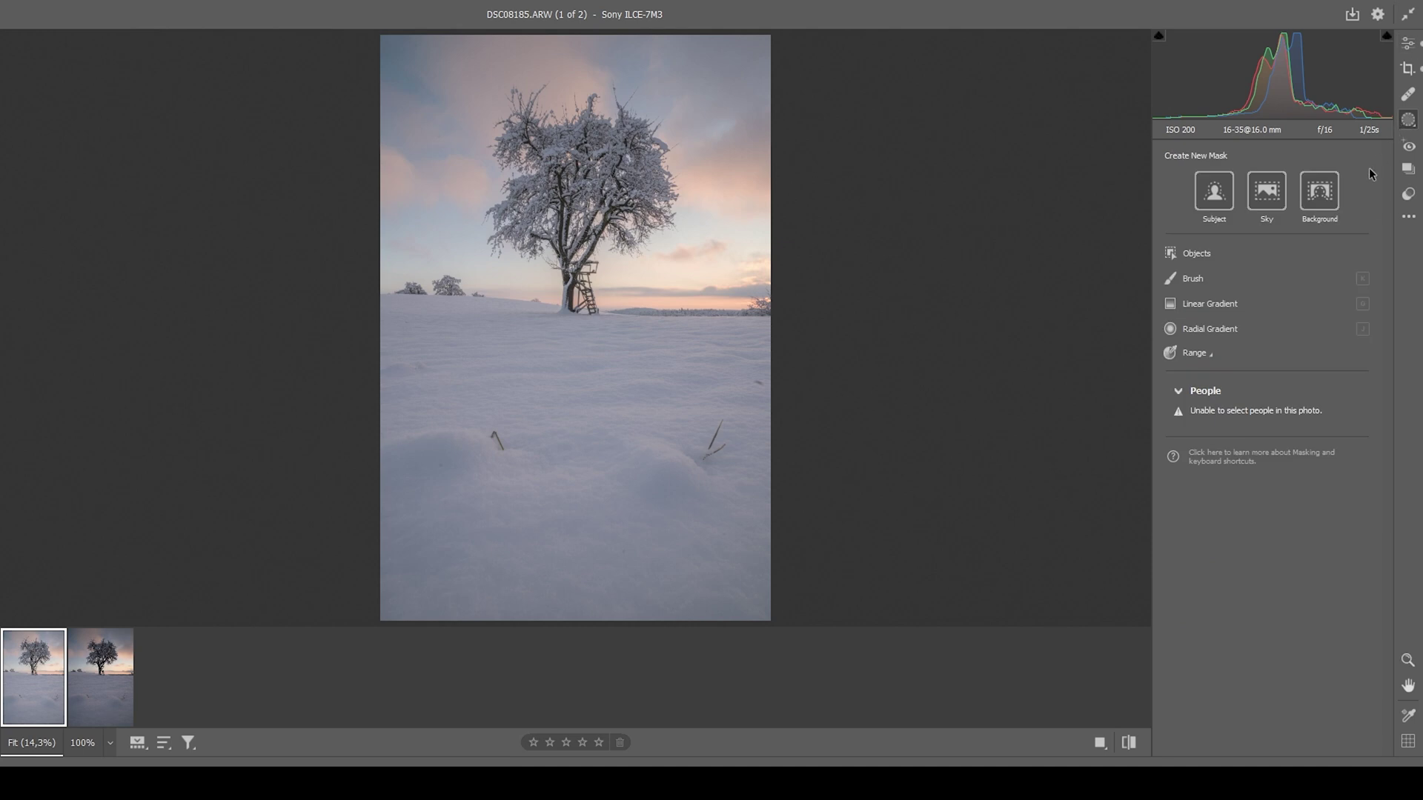
{"action": "left_click", "coordinate": [1208, 304]}
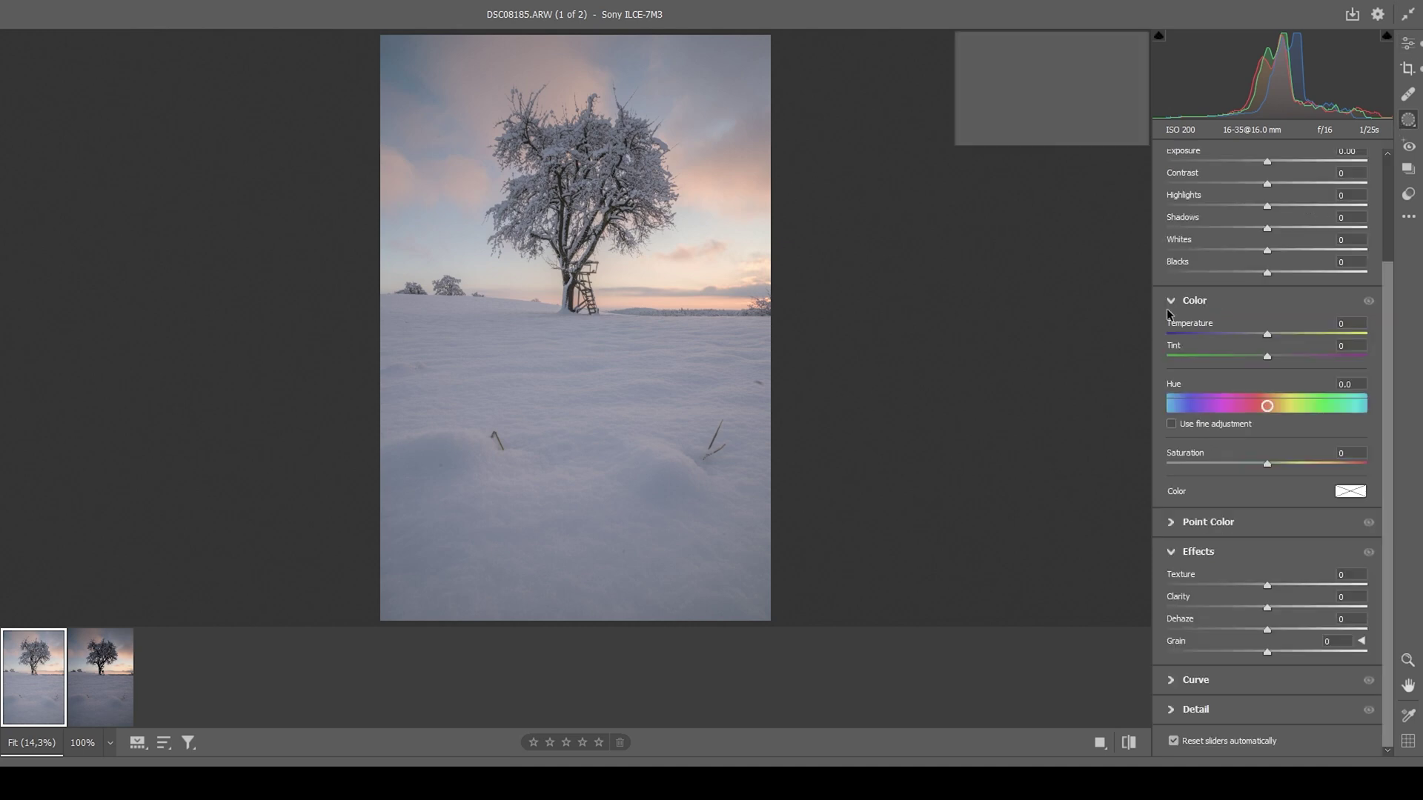
{"action": "left_click_drag", "start_coordinate": [576, 366], "coordinate": [582, 288]}
{"action": "left_click_drag", "start_coordinate": [577, 368], "coordinate": [577, 375]}
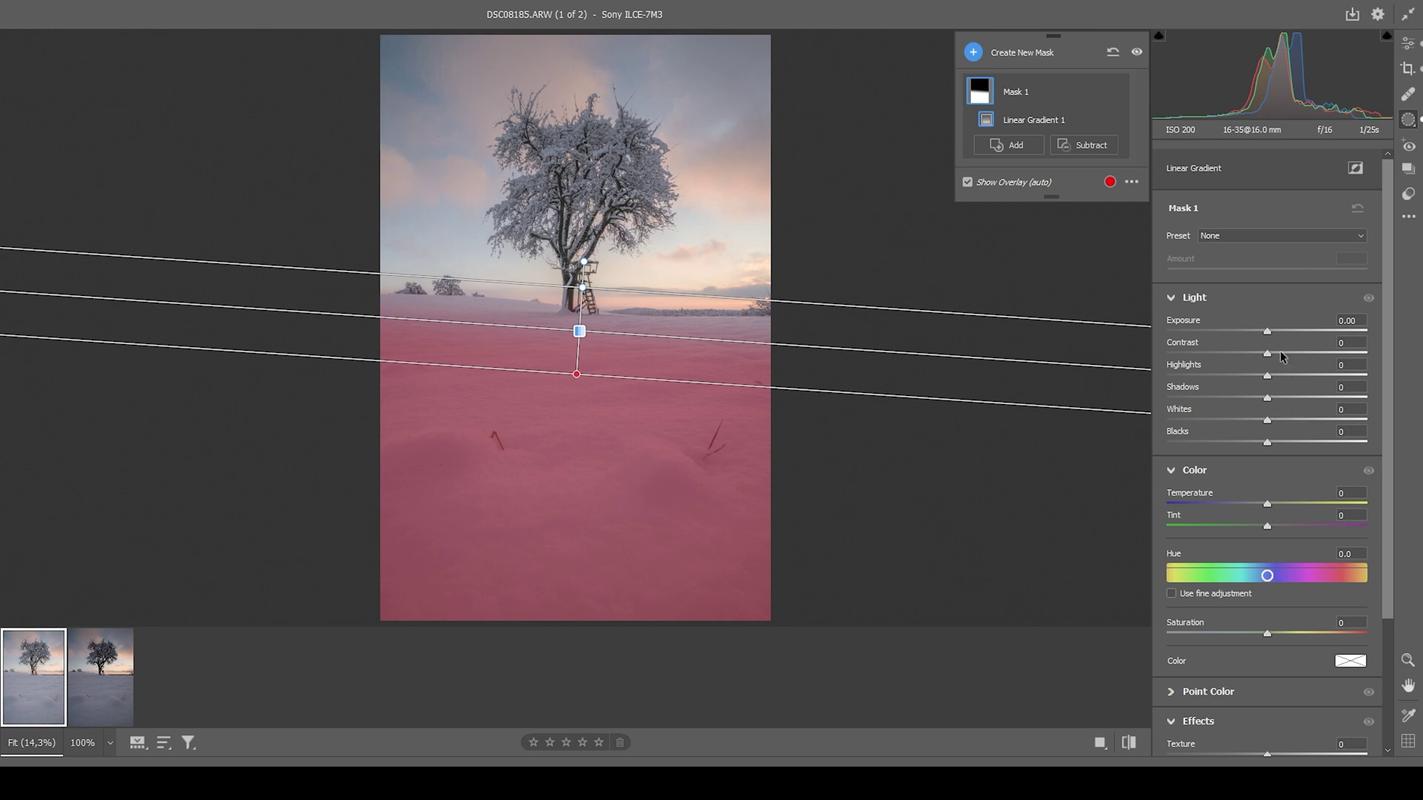
- Give the gradient mask Contrast +78, Saturation -22, Texture +16 and Clarity +51
{"action": "left_click_drag", "start_coordinate": [1267, 354], "coordinate": [1345, 356]}
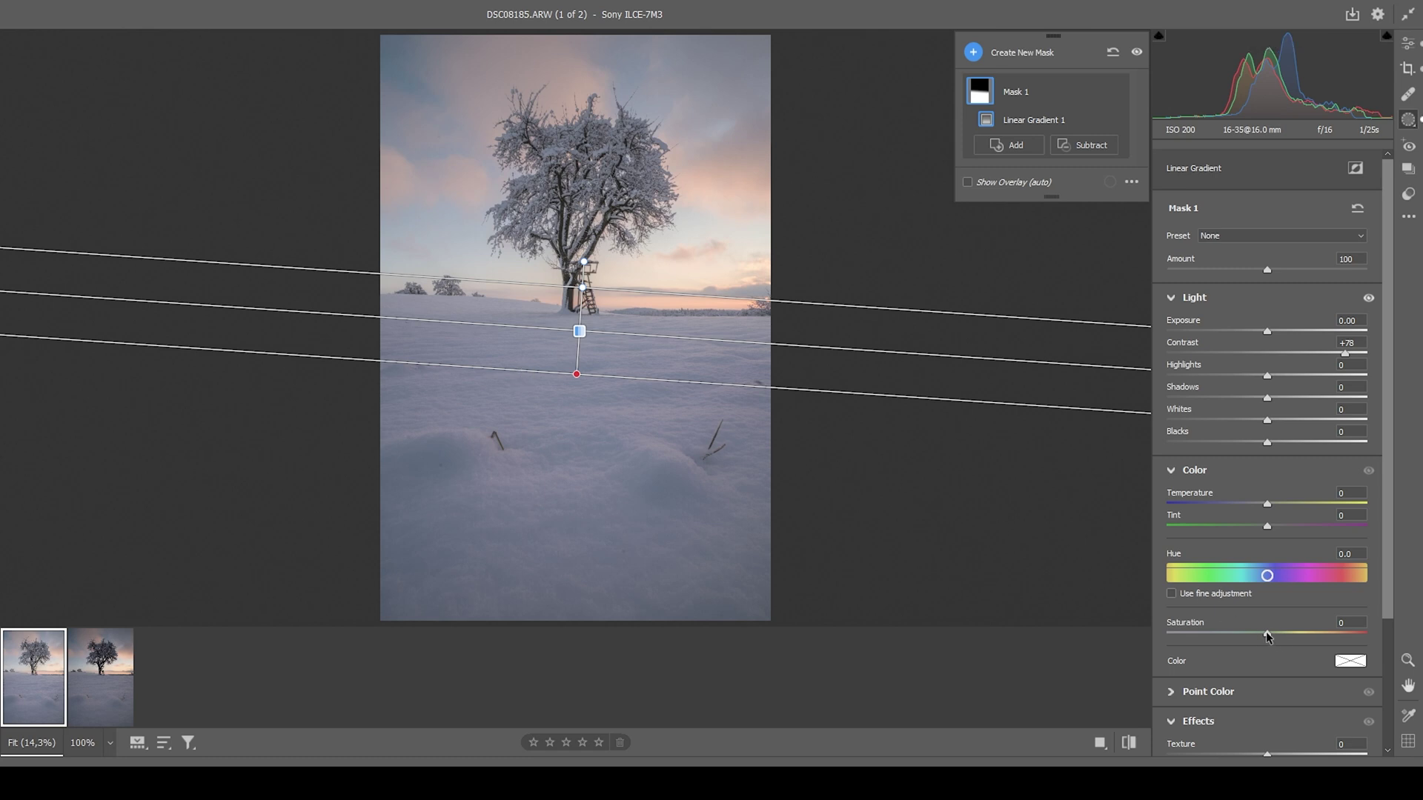
{"action": "left_click_drag", "start_coordinate": [1264, 631], "coordinate": [1243, 634]}
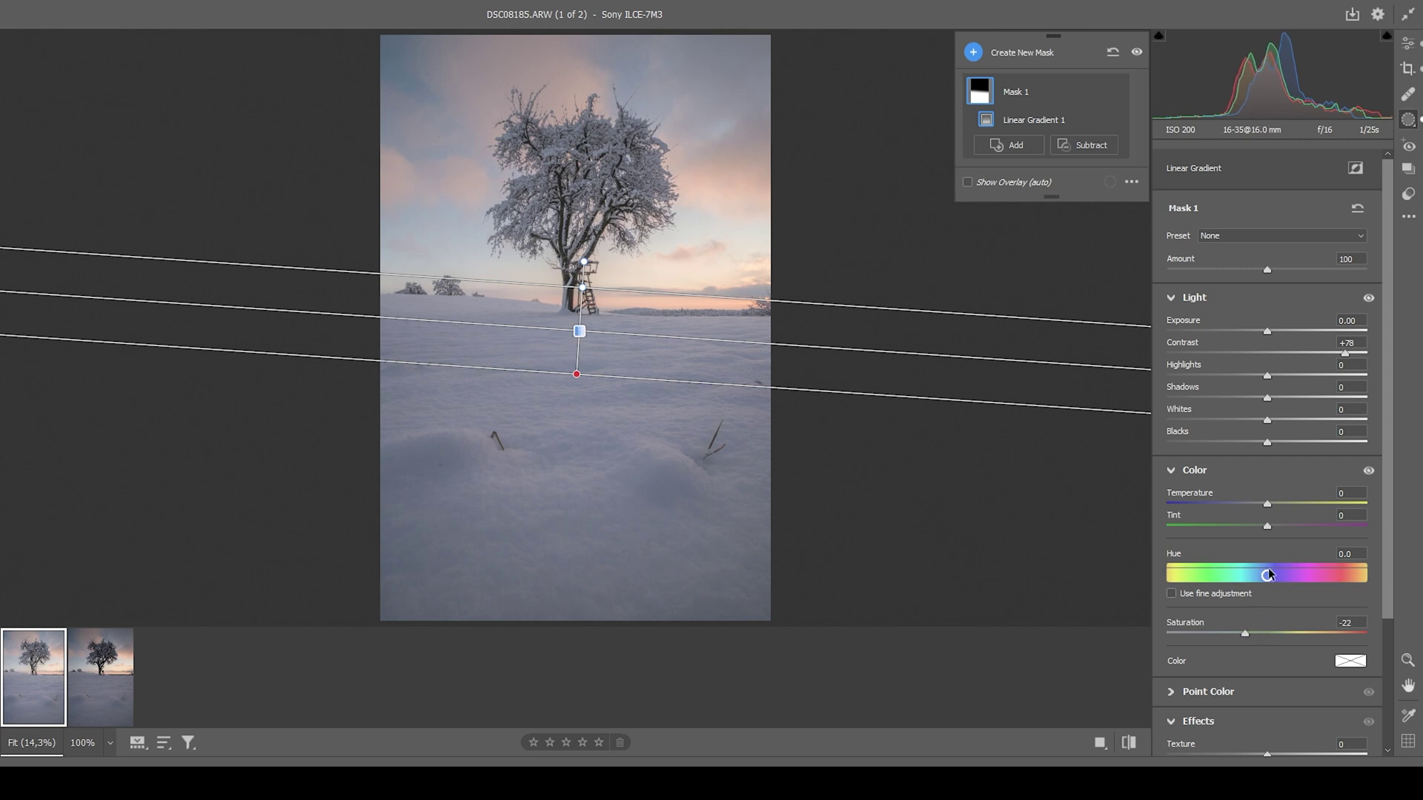
{"action": "scroll", "coordinate": [1267, 519], "scroll_direction": "down", "scroll_amount": 3}
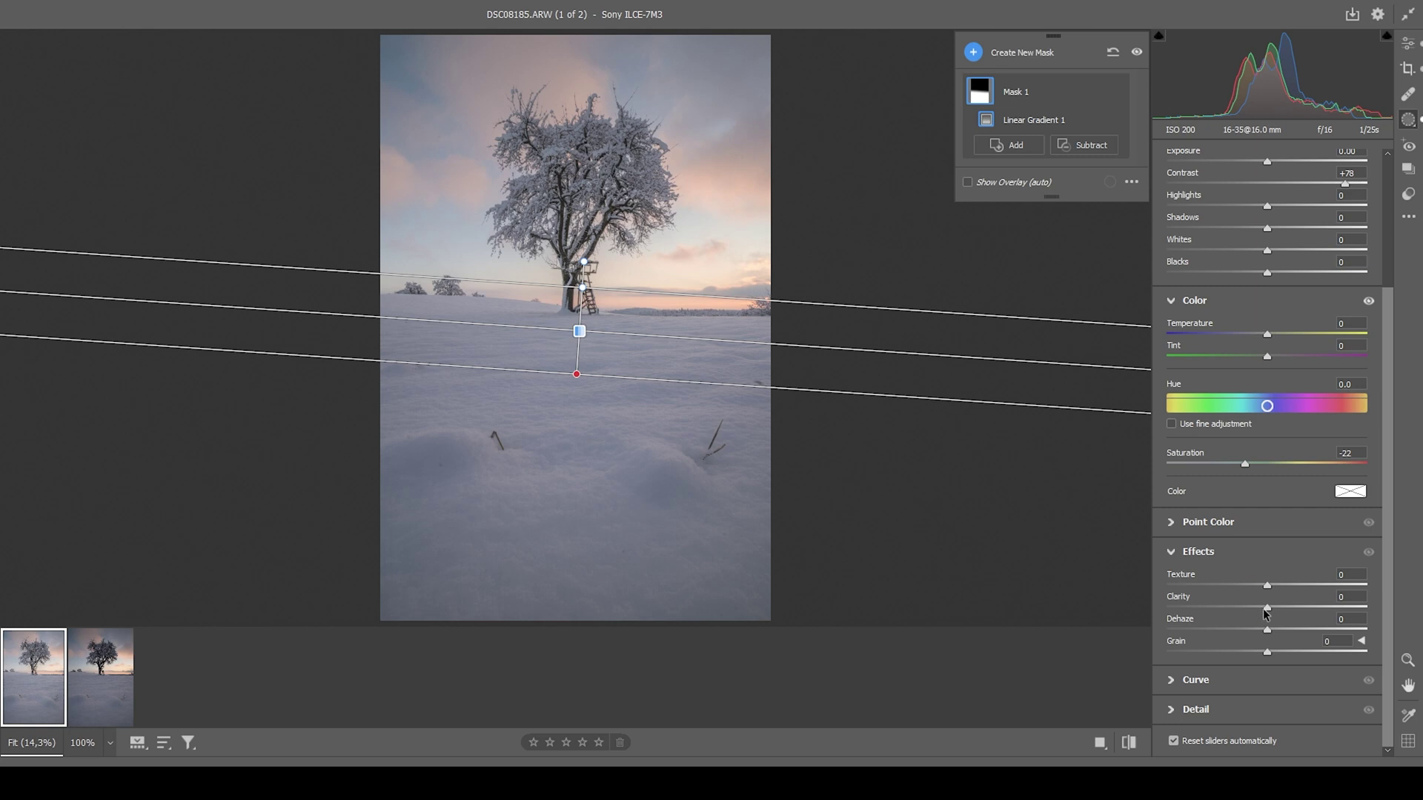
{"action": "mouse_move", "coordinate": [1267, 608]}
{"action": "left_mouse_down"}
{"action": "mouse_move", "coordinate": [1318, 614]}
{"action": "mouse_move", "coordinate": [1274, 586]}
{"action": "left_mouse_up"}
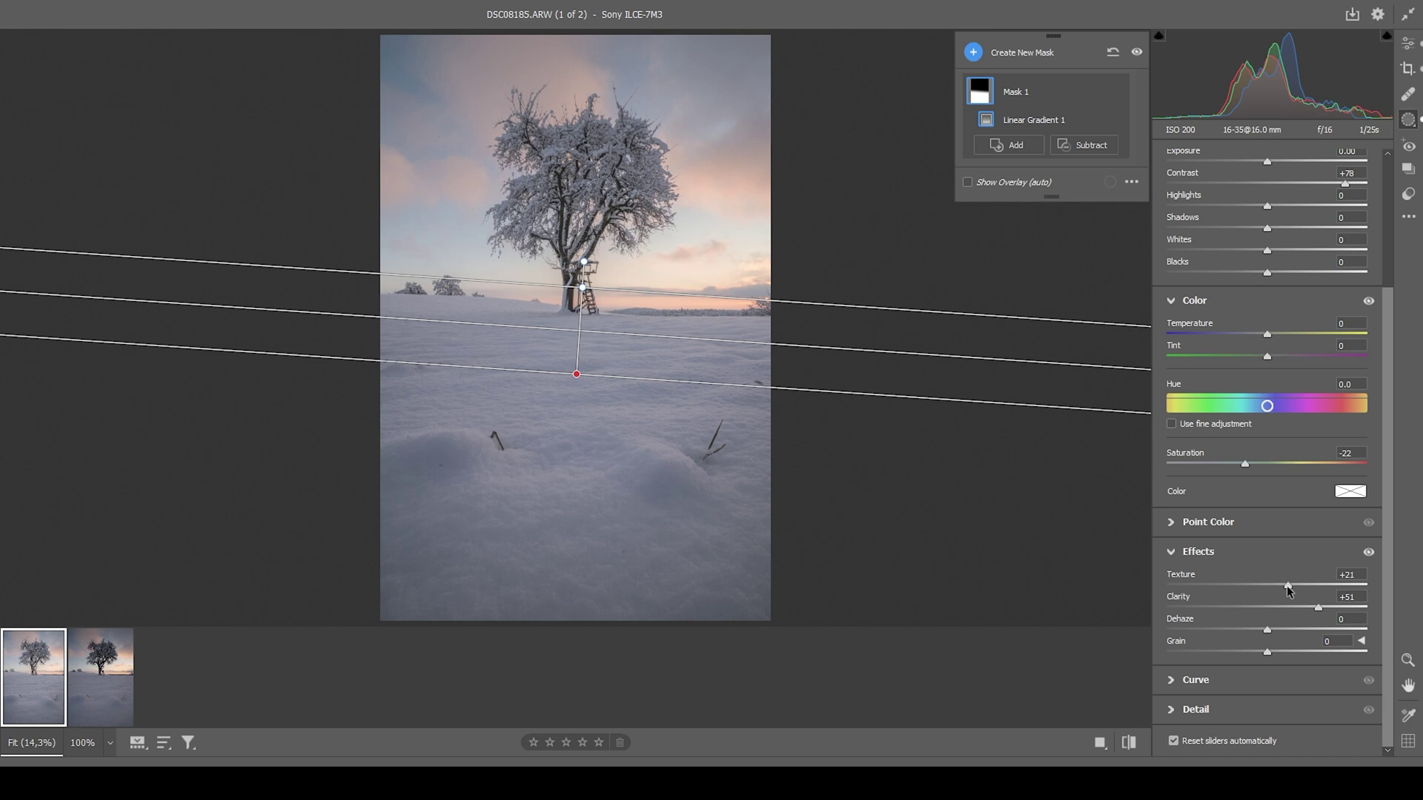
{"action": "left_click_drag", "start_coordinate": [1283, 587], "coordinate": [1281, 587]}
{"action": "left_click", "coordinate": [974, 54]}
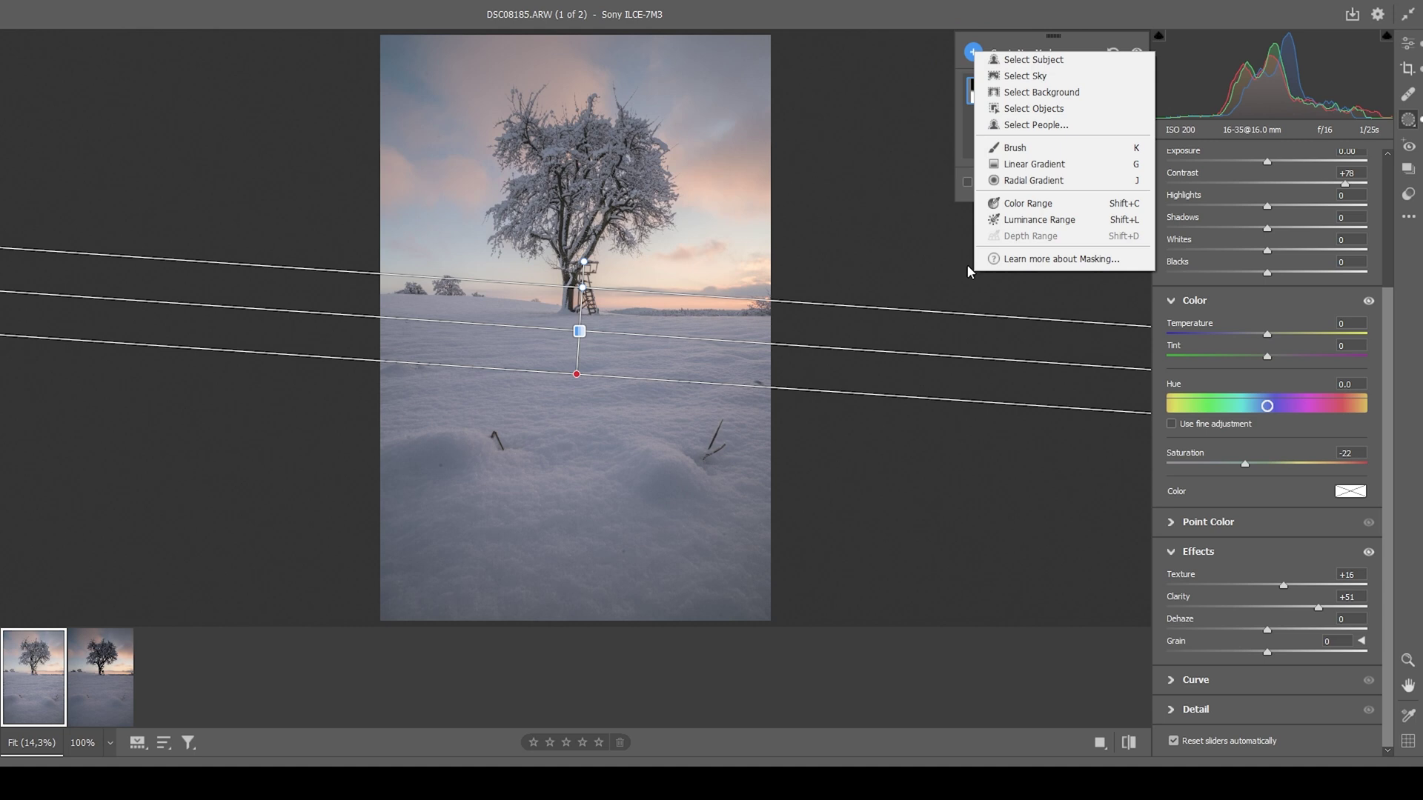
- Add a Luminance Range mask sampled from the snow, narrowed to the 56/82–100/100 bright tones
{"action": "left_click", "coordinate": [1027, 224]}
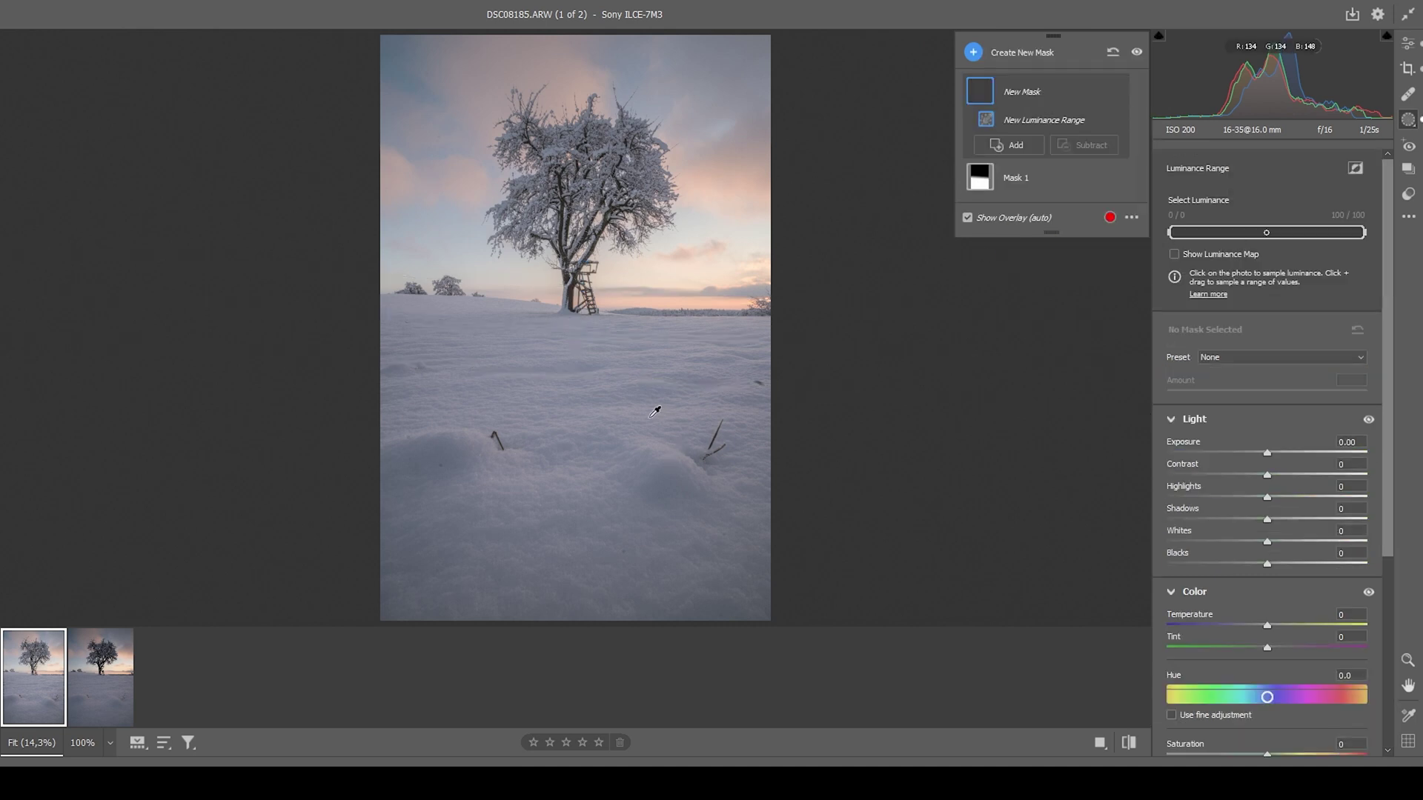
{"action": "left_click", "coordinate": [606, 409]}
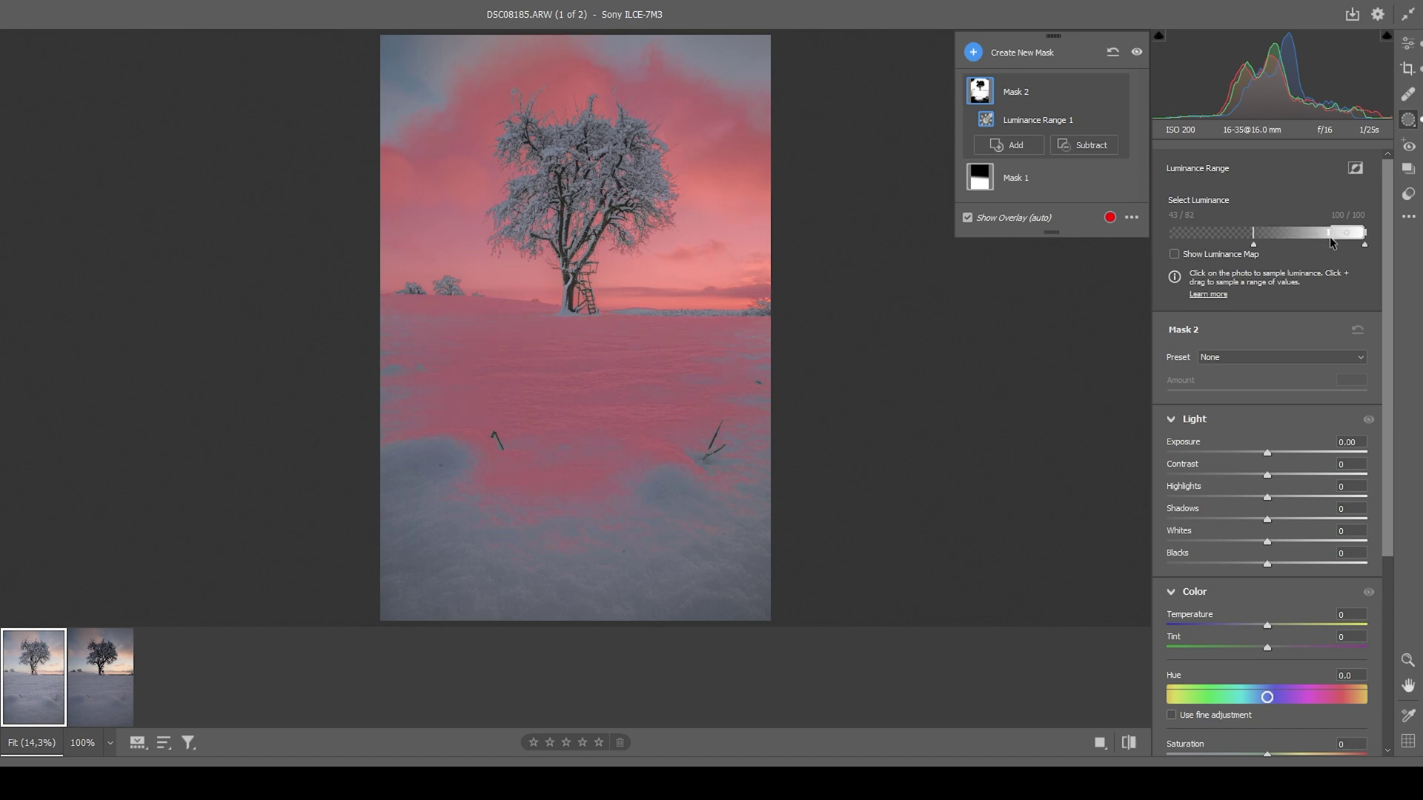
{"action": "left_click_drag", "start_coordinate": [1253, 247], "coordinate": [1327, 239]}
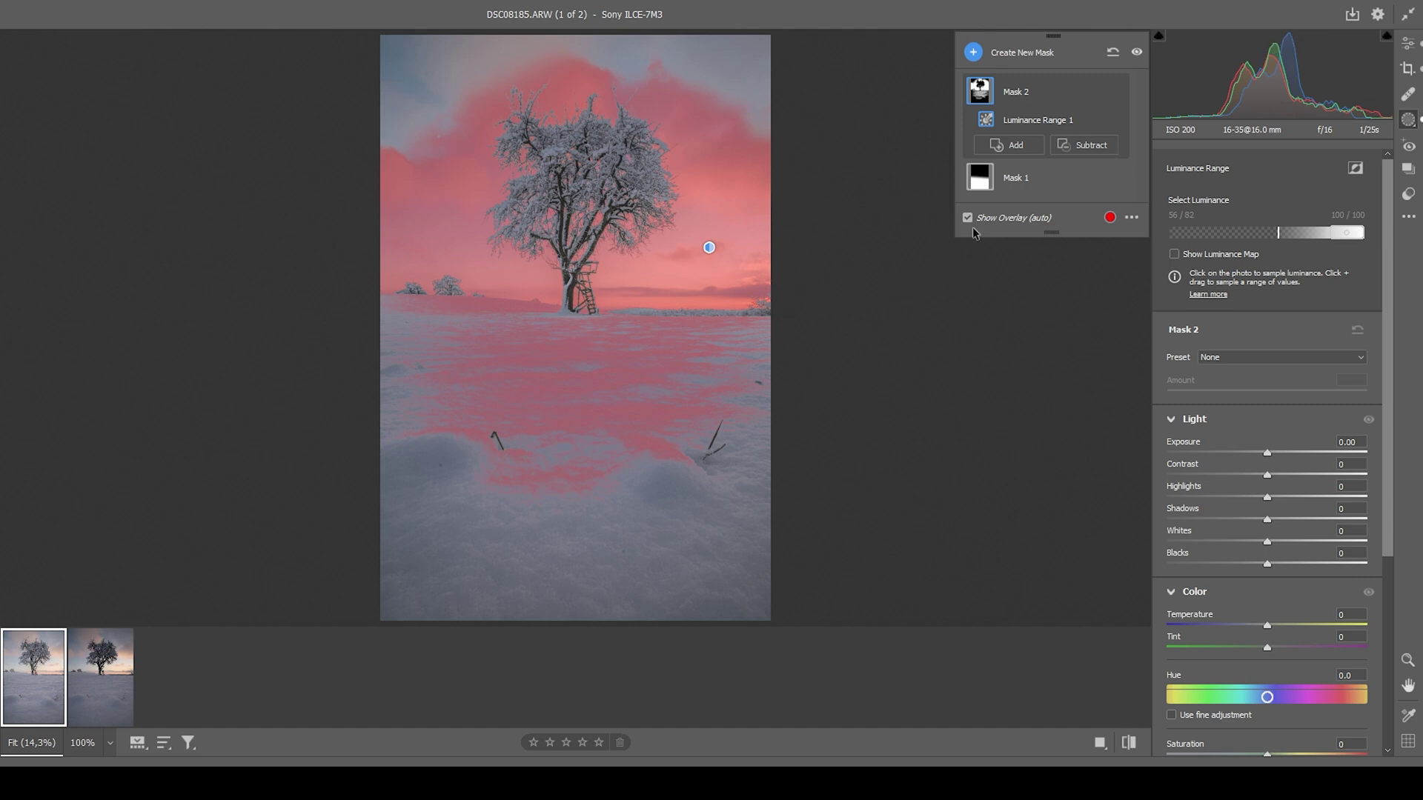
- Subtract a linear gradient from Mask 2 to exclude the foreground snow
{"action": "left_click", "coordinate": [1091, 146]}
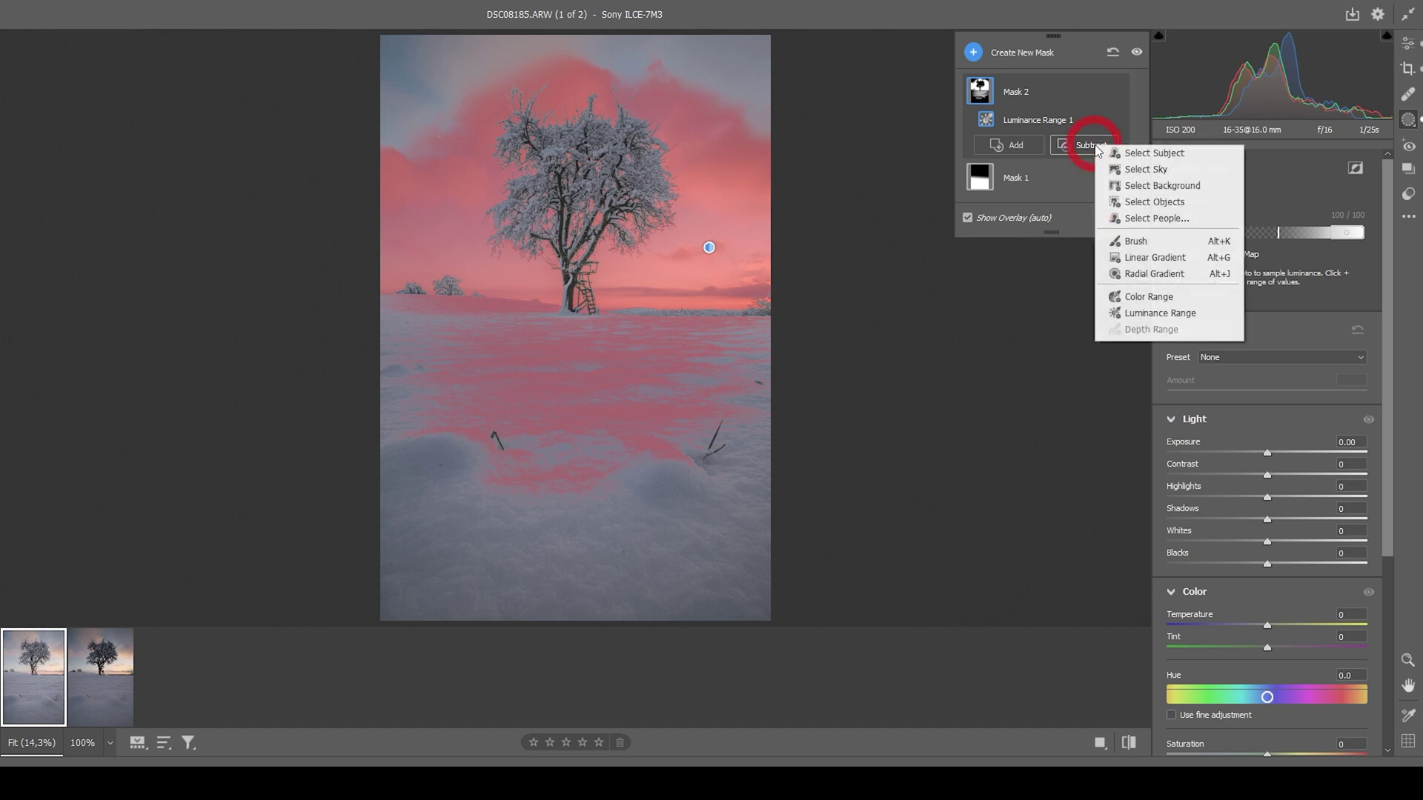
{"action": "left_click", "coordinate": [1139, 260]}
{"action": "left_click_drag", "start_coordinate": [577, 268], "coordinate": [582, 394]}
{"action": "left_click_drag", "start_coordinate": [578, 268], "coordinate": [582, 312]}
{"action": "left_click_drag", "start_coordinate": [582, 395], "coordinate": [581, 406]}
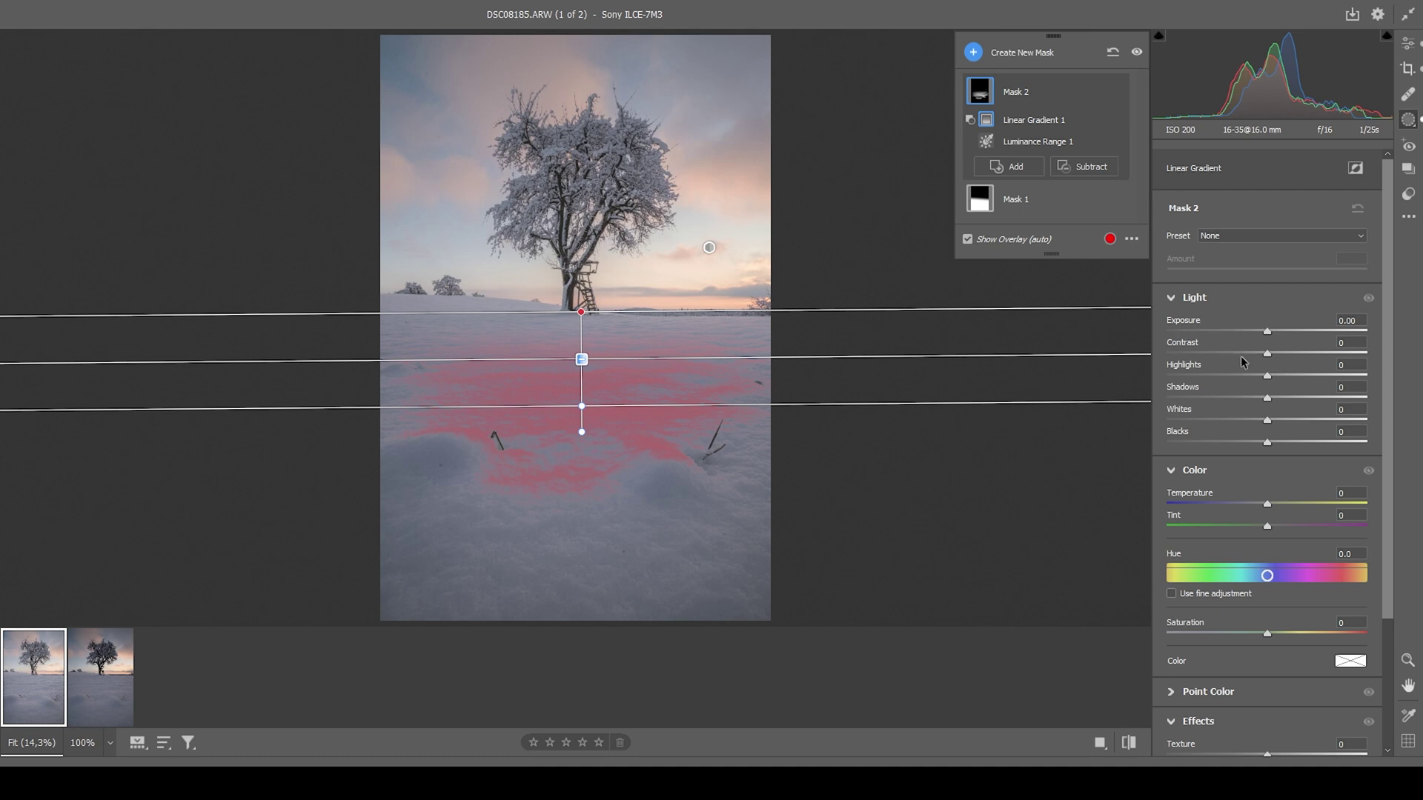
- Set Mask 2's Whites to +24 and tighten the gradient just below the tree
{"action": "left_click_drag", "start_coordinate": [1269, 421], "coordinate": [1310, 420]}
{"action": "left_click_drag", "start_coordinate": [581, 312], "coordinate": [585, 302]}
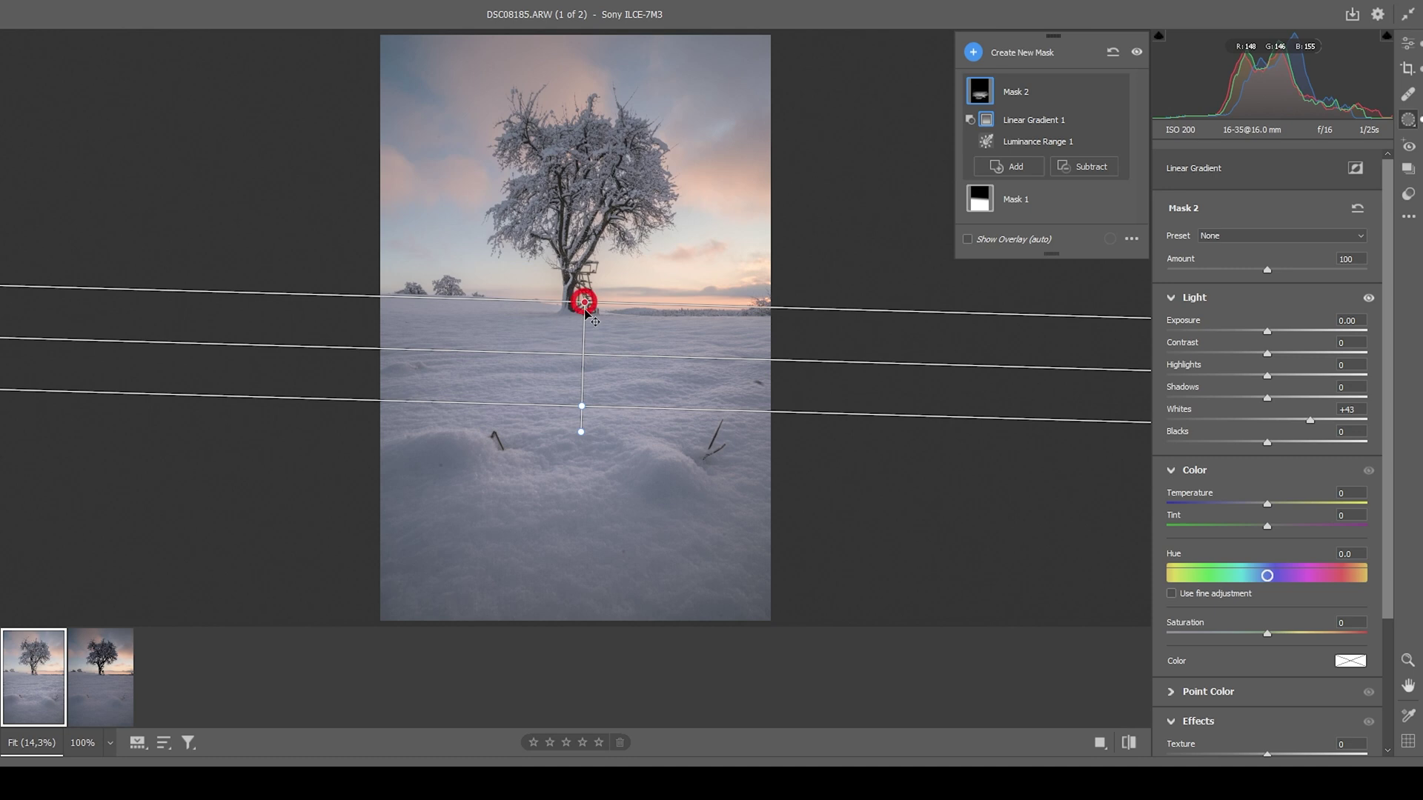
{"action": "left_click_drag", "start_coordinate": [585, 406], "coordinate": [585, 371]}
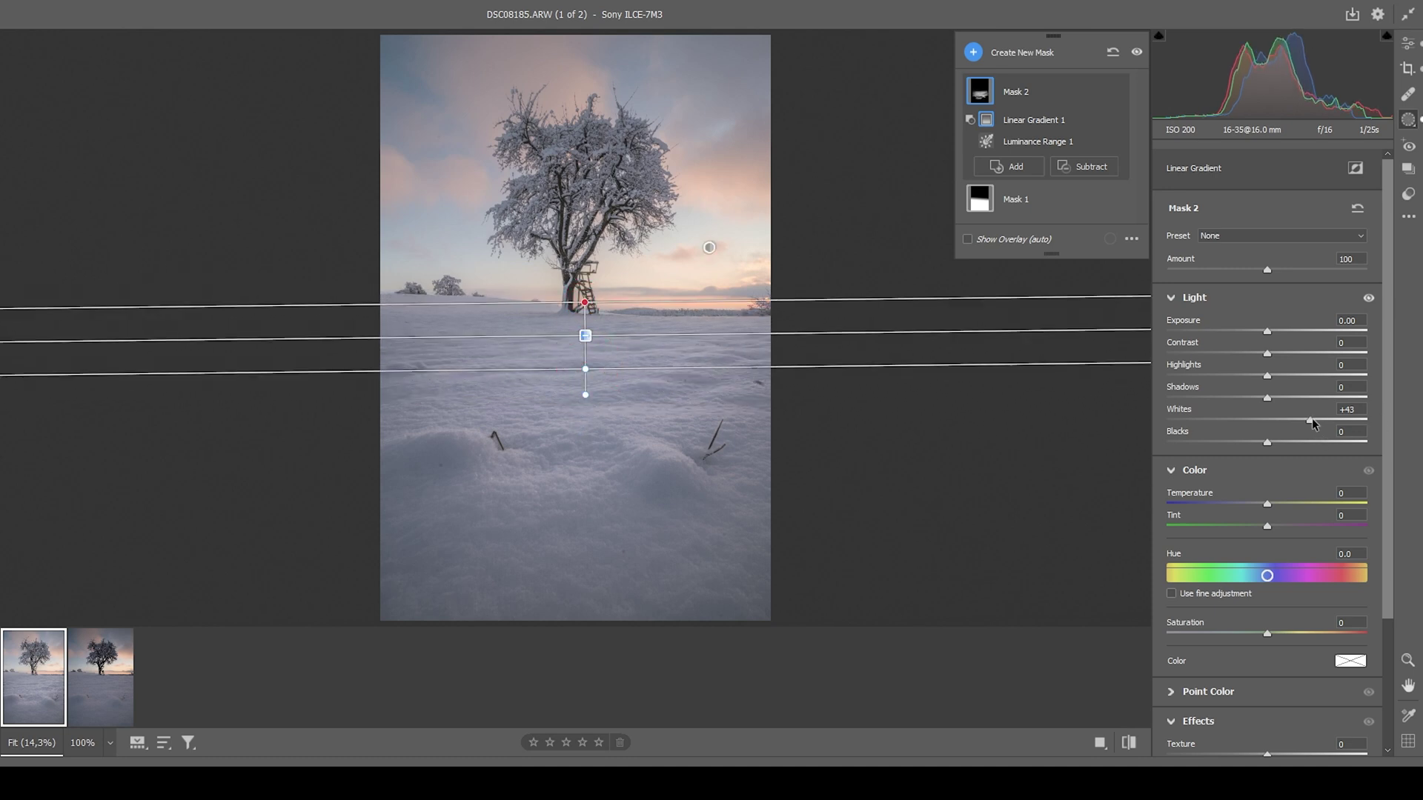
{"action": "left_click_drag", "start_coordinate": [1310, 420], "coordinate": [1291, 420]}
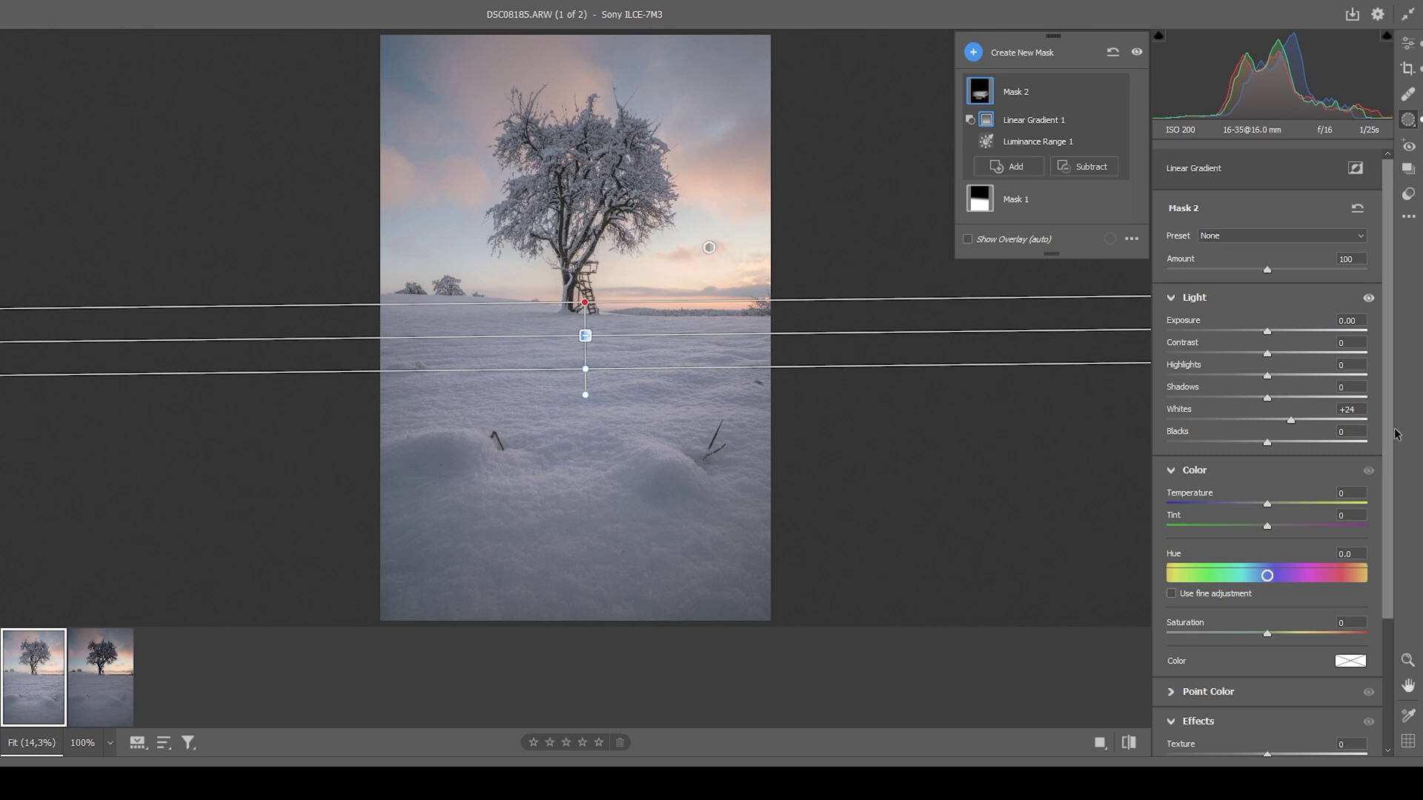
- Add a Select Sky mask with Temperature +9 and Saturation +19, comparing it on and off
{"action": "left_click", "coordinate": [974, 53]}
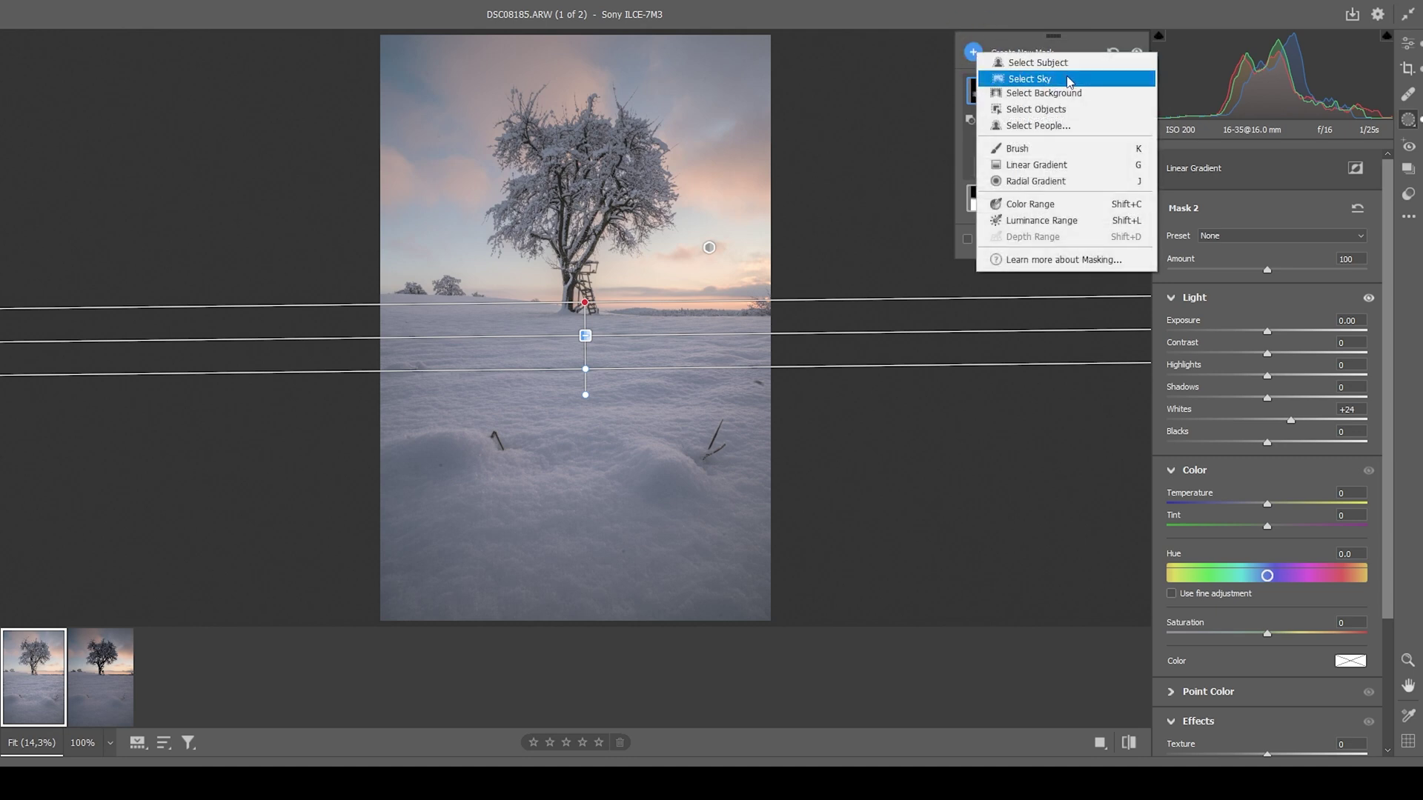
{"action": "left_click", "coordinate": [1044, 82]}
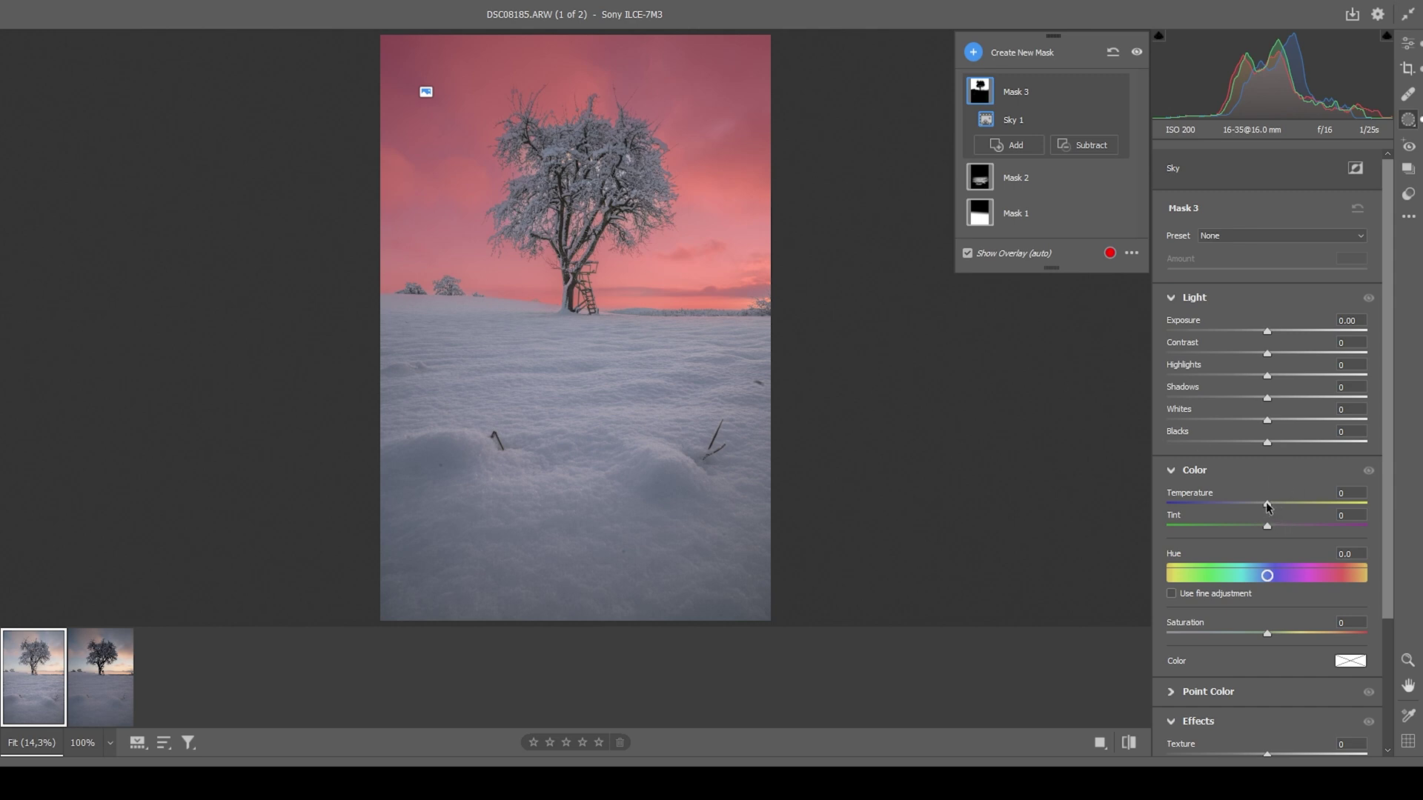
{"action": "left_click", "coordinate": [1267, 507]}
{"action": "left_click_drag", "start_coordinate": [1267, 507], "coordinate": [1276, 507]}
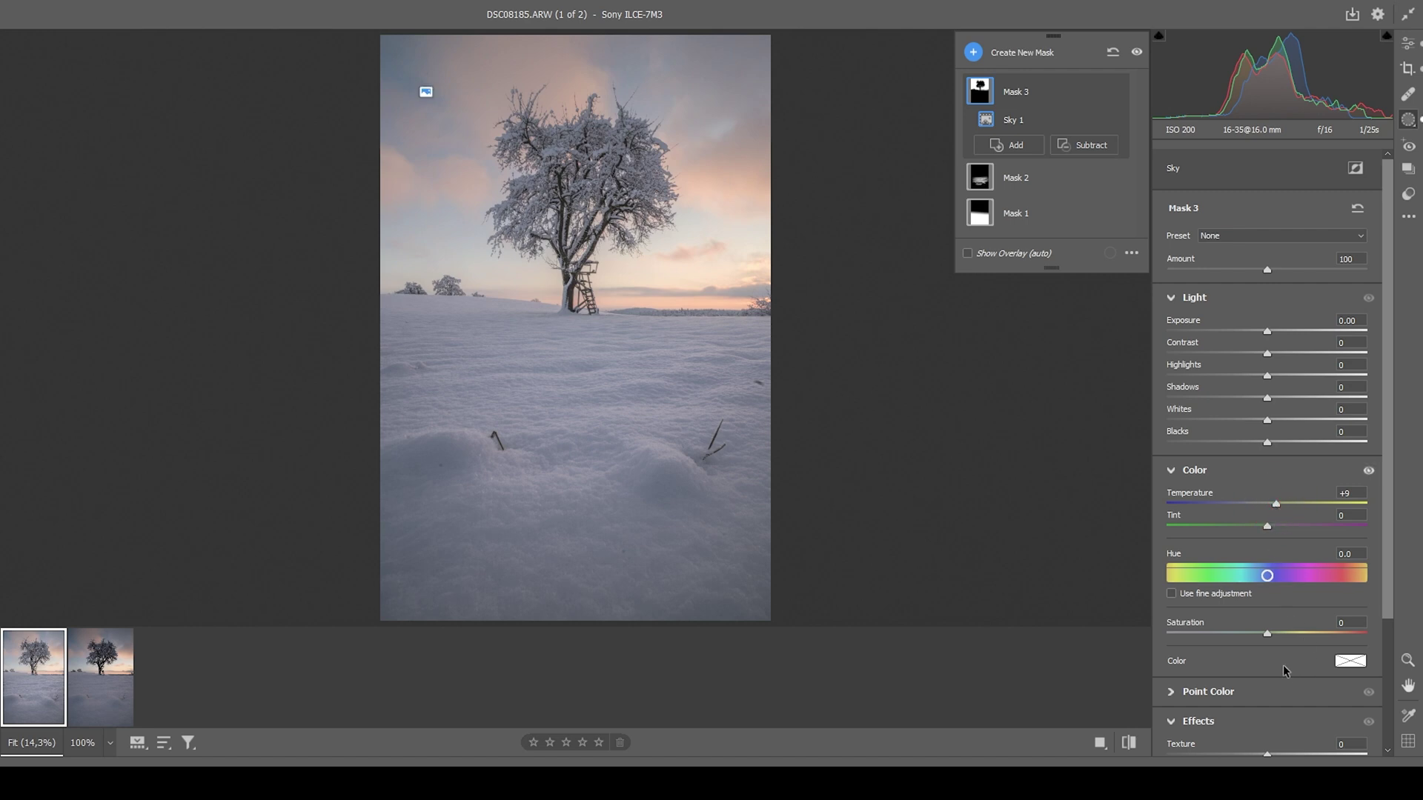
{"action": "left_click_drag", "start_coordinate": [1267, 634], "coordinate": [1283, 633]}
{"action": "left_click", "coordinate": [1137, 53]}
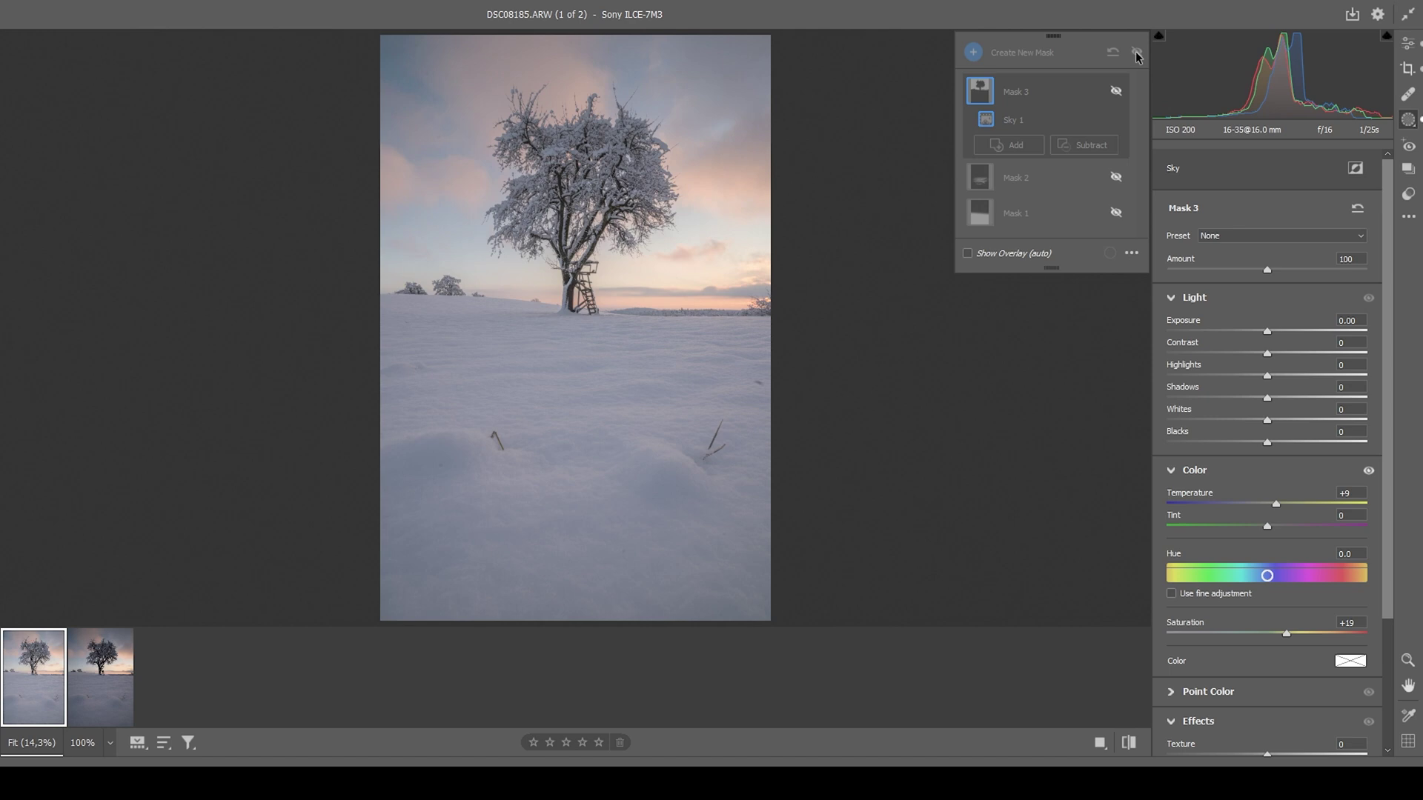
{"action": "left_click", "coordinate": [1137, 55]}
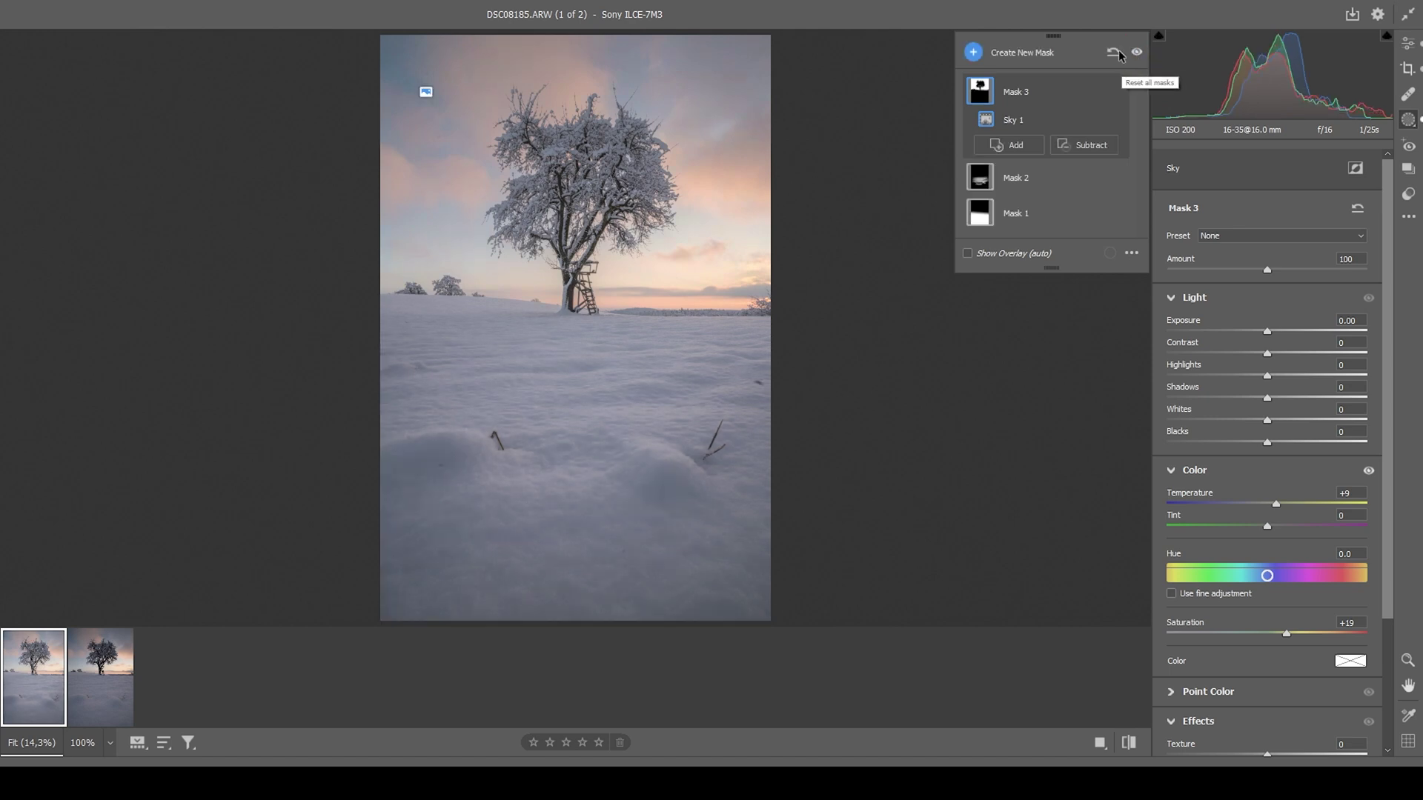
{"action": "left_click", "coordinate": [1407, 43]}
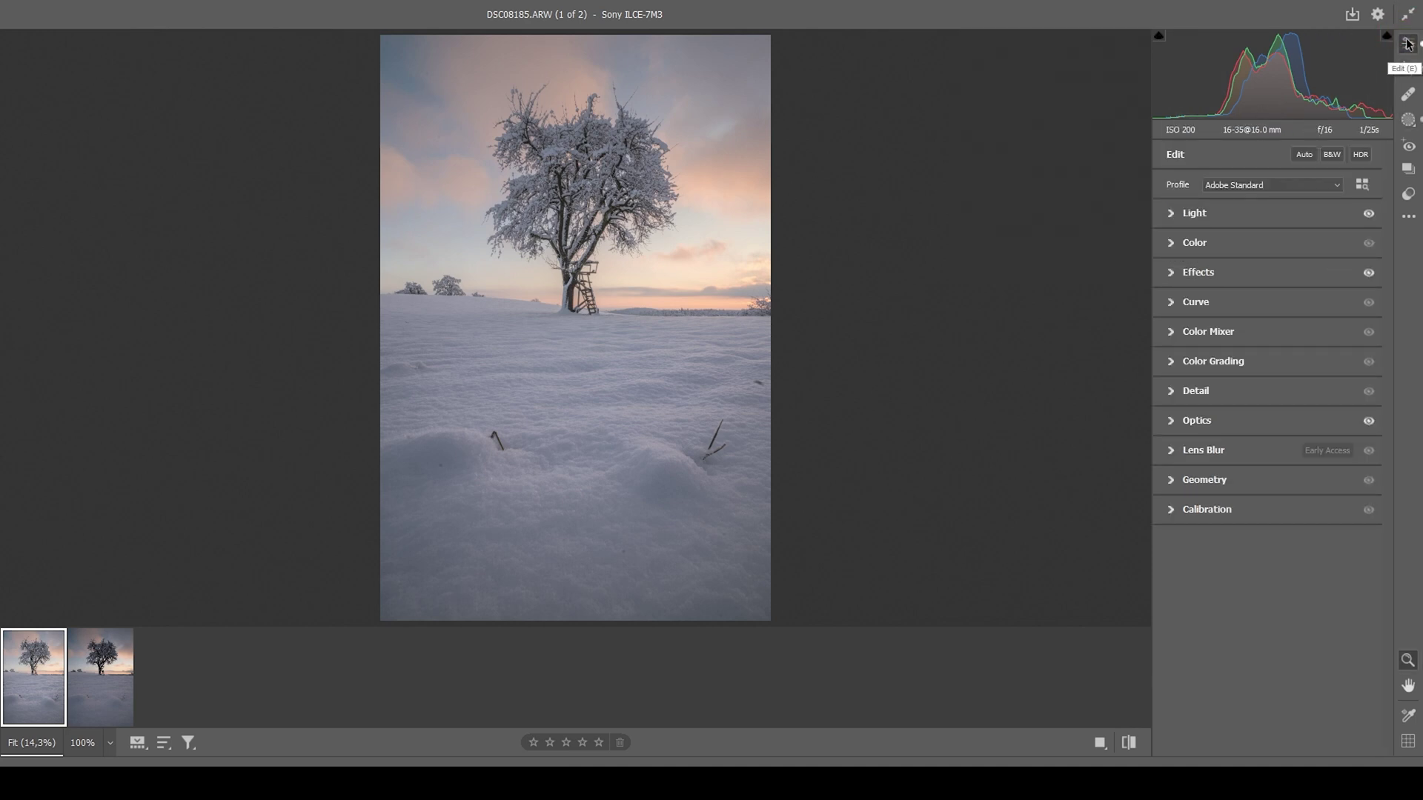
- Raise Color Mixer saturation for Reds to +18 and Oranges to +26
{"action": "left_click", "coordinate": [1171, 331]}
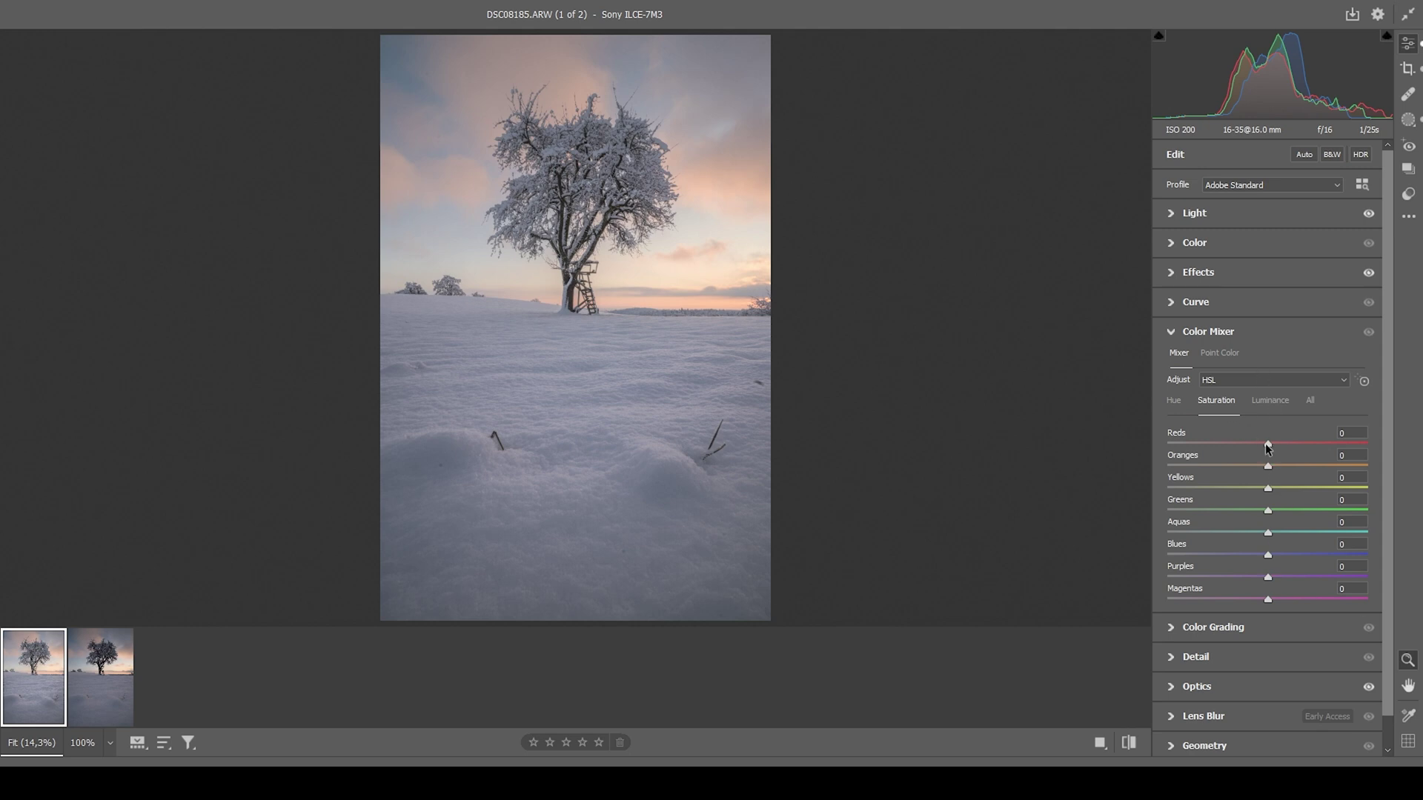
{"action": "left_click_drag", "start_coordinate": [1266, 443], "coordinate": [1286, 443]}
{"action": "mouse_move", "coordinate": [1267, 469]}
{"action": "left_mouse_down"}
{"action": "mouse_move", "coordinate": [1298, 472]}
{"action": "mouse_move", "coordinate": [1272, 489]}
{"action": "mouse_move", "coordinate": [1284, 490]}
{"action": "left_mouse_up"}
- Set the Color Grading highlights hue to 20 for a warm cast
{"action": "left_click", "coordinate": [1173, 334]}
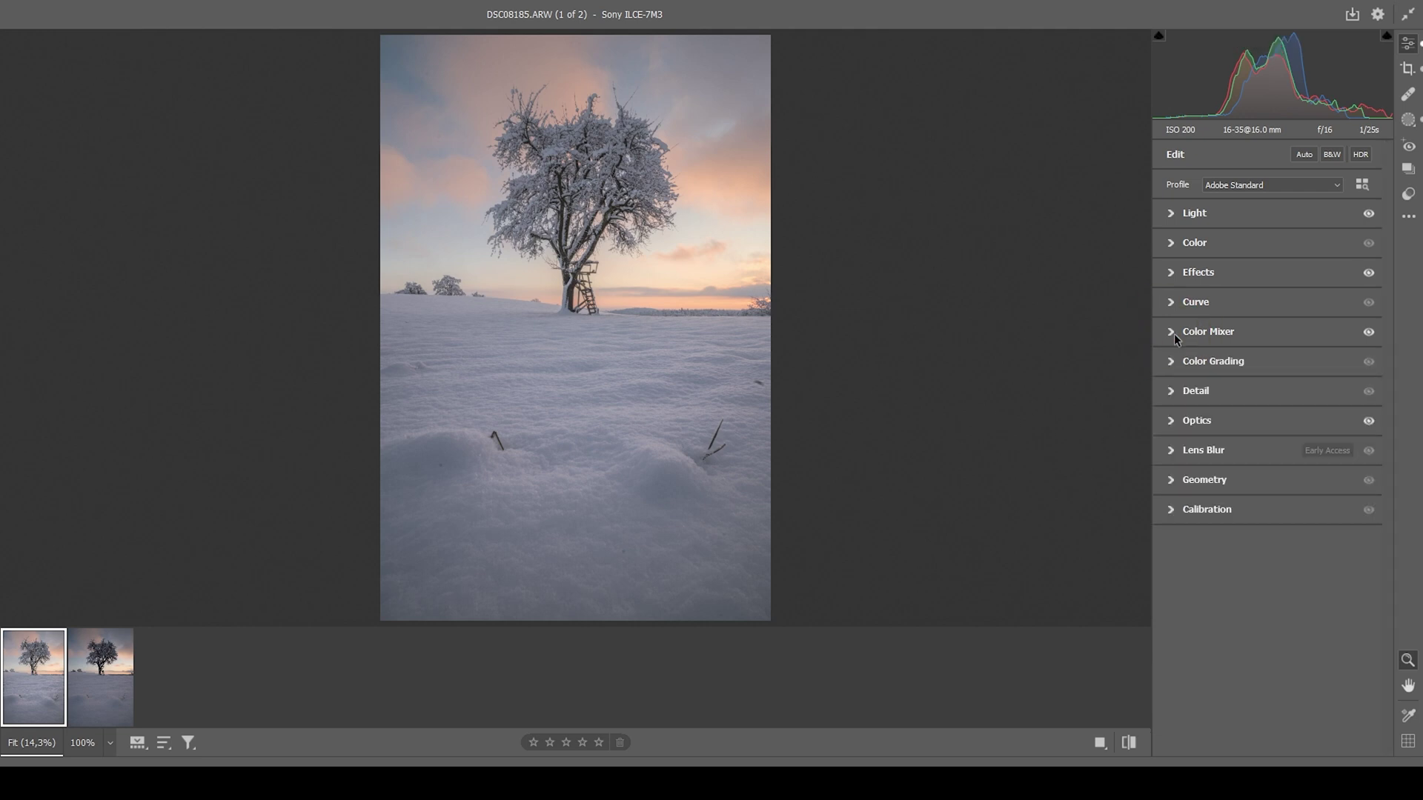
{"action": "left_click", "coordinate": [1171, 361]}
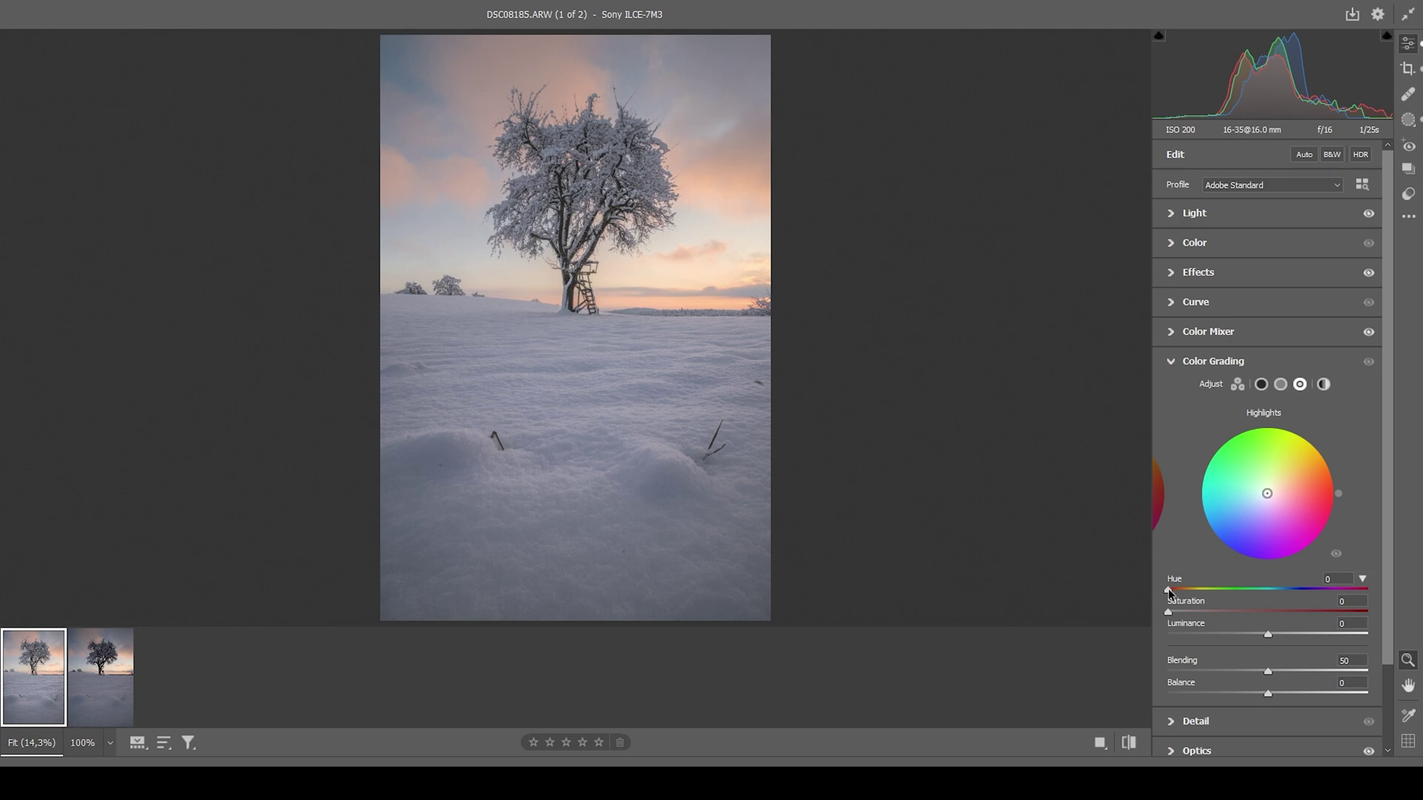
{"action": "mouse_move", "coordinate": [1168, 589]}
{"action": "left_mouse_down"}
{"action": "mouse_move", "coordinate": [1186, 590]}
{"action": "mouse_move", "coordinate": [1170, 611]}
{"action": "mouse_move", "coordinate": [1189, 612]}
{"action": "left_mouse_up"}
{"action": "left_click", "coordinate": [1170, 360]}
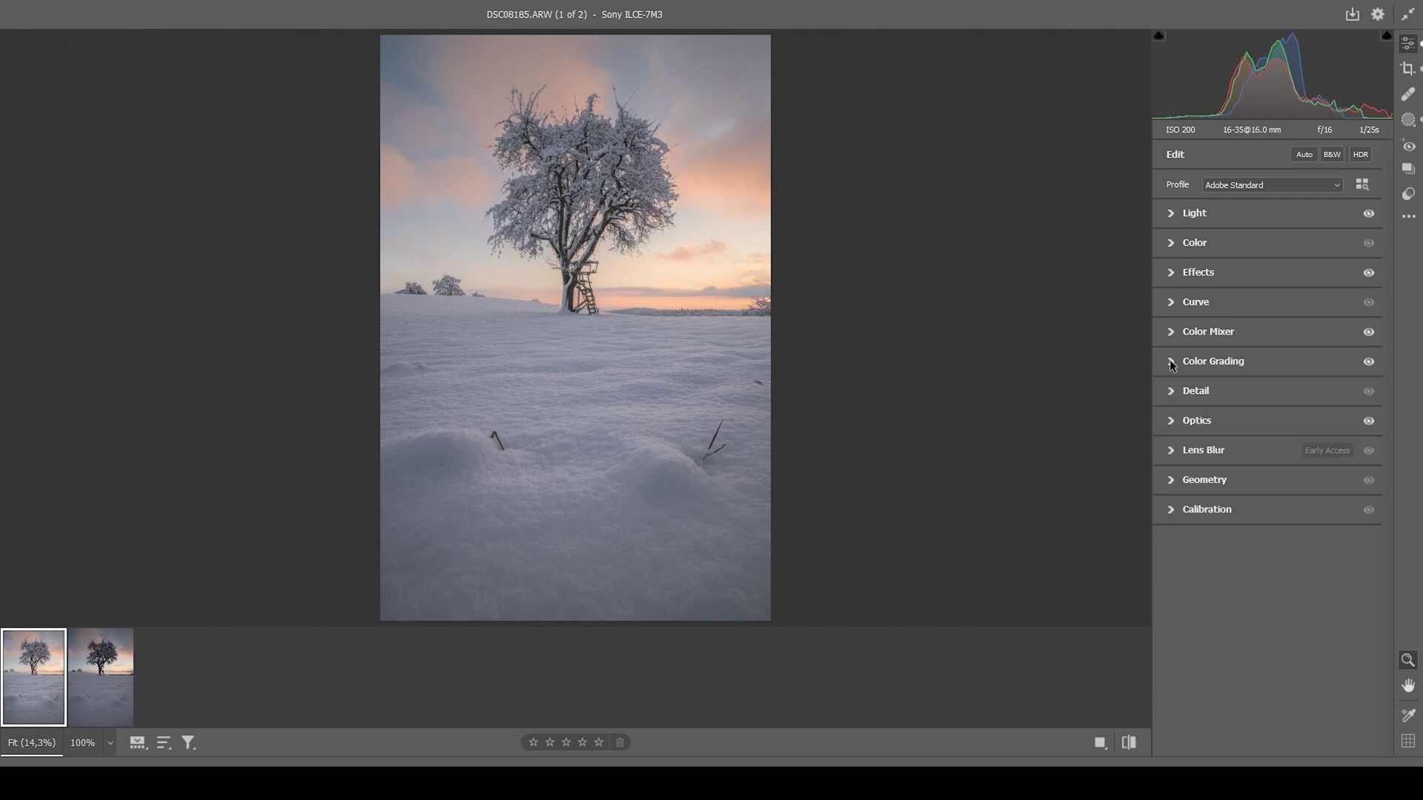
- Set Calibration Blue Primary to Hue -15, Saturation +24, then compare with the unedited photo
{"action": "left_click", "coordinate": [1171, 510]}
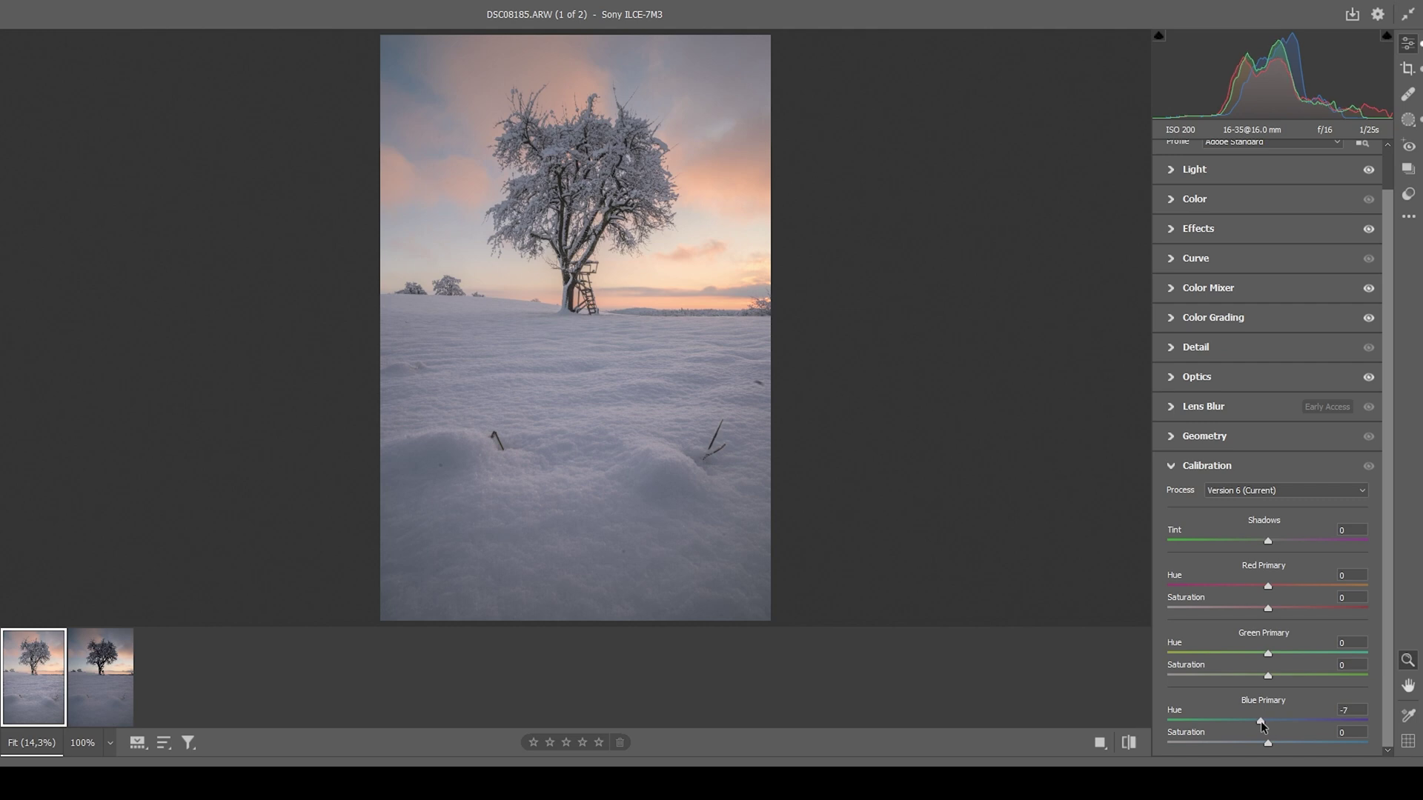
{"action": "left_click_drag", "start_coordinate": [1257, 720], "coordinate": [1252, 719]}
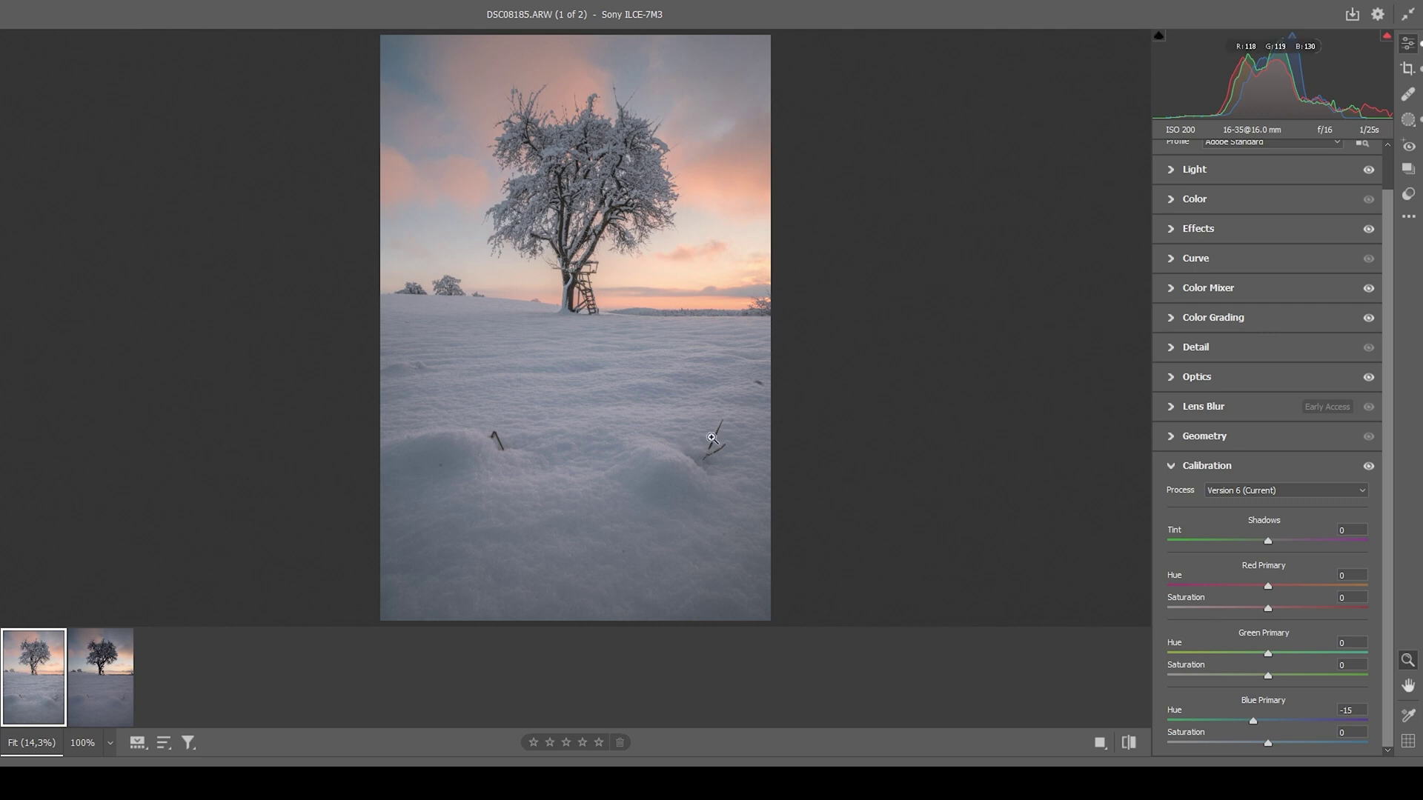
{"action": "left_click_drag", "start_coordinate": [1268, 742], "coordinate": [1282, 742]}
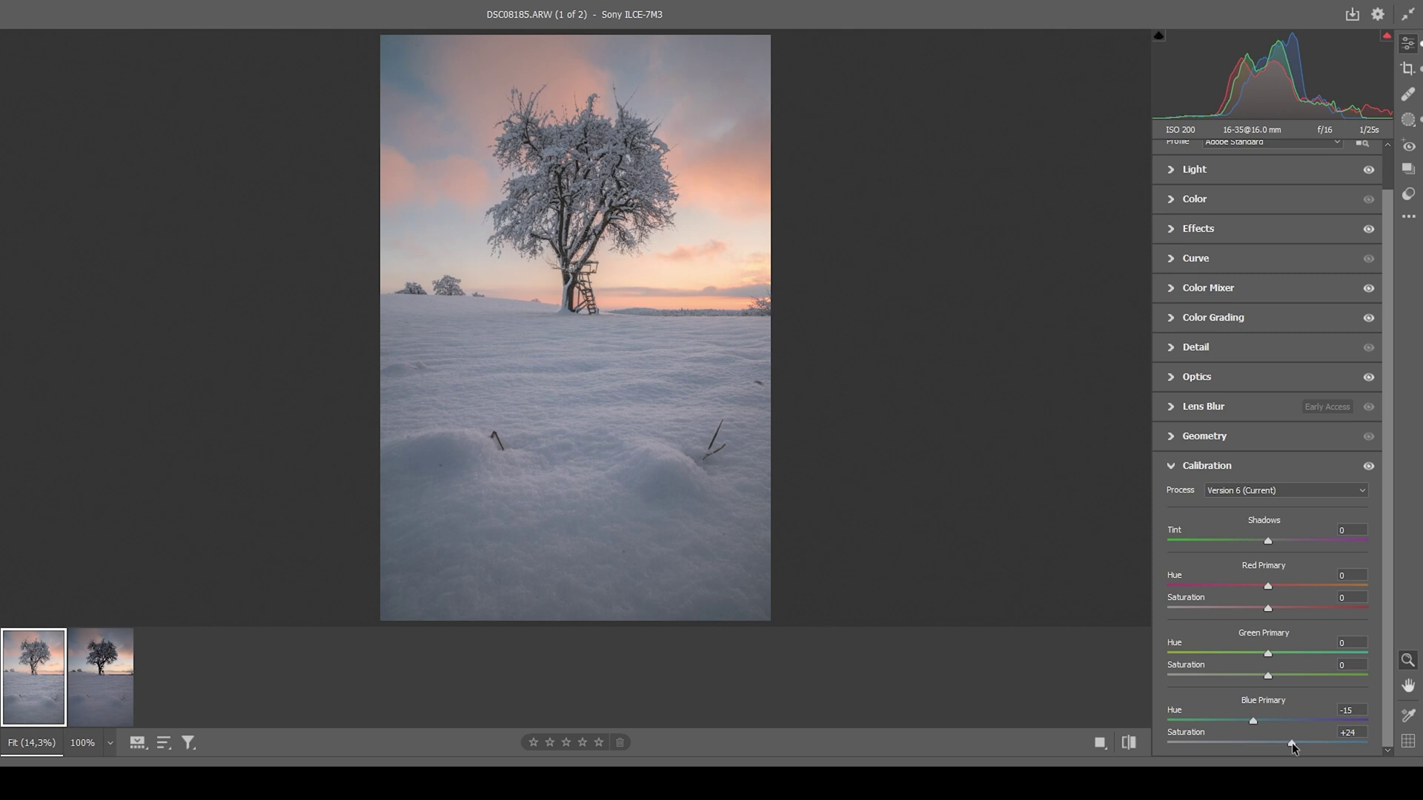
{"action": "left_click", "coordinate": [1176, 467]}
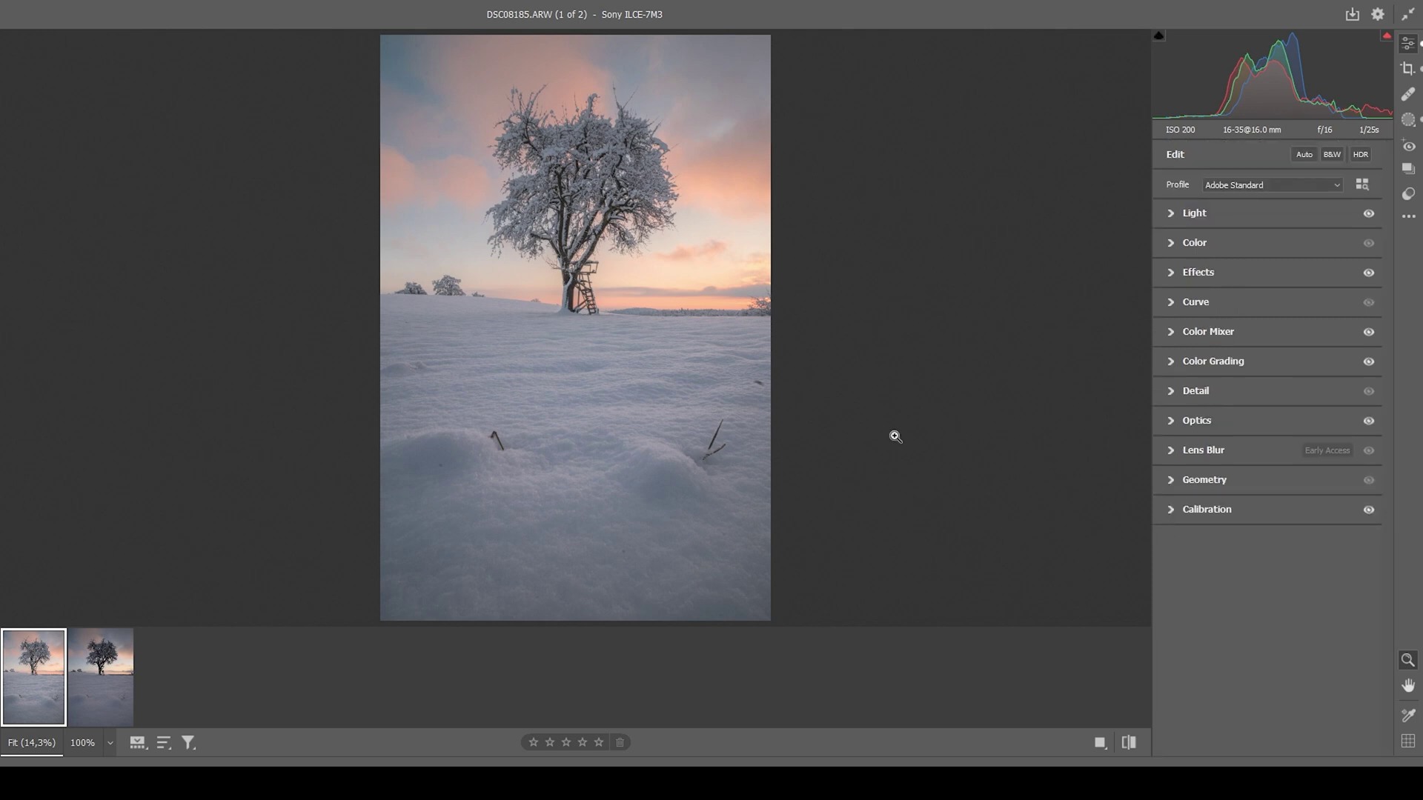
{"action": "left_click", "coordinate": [1127, 742]}
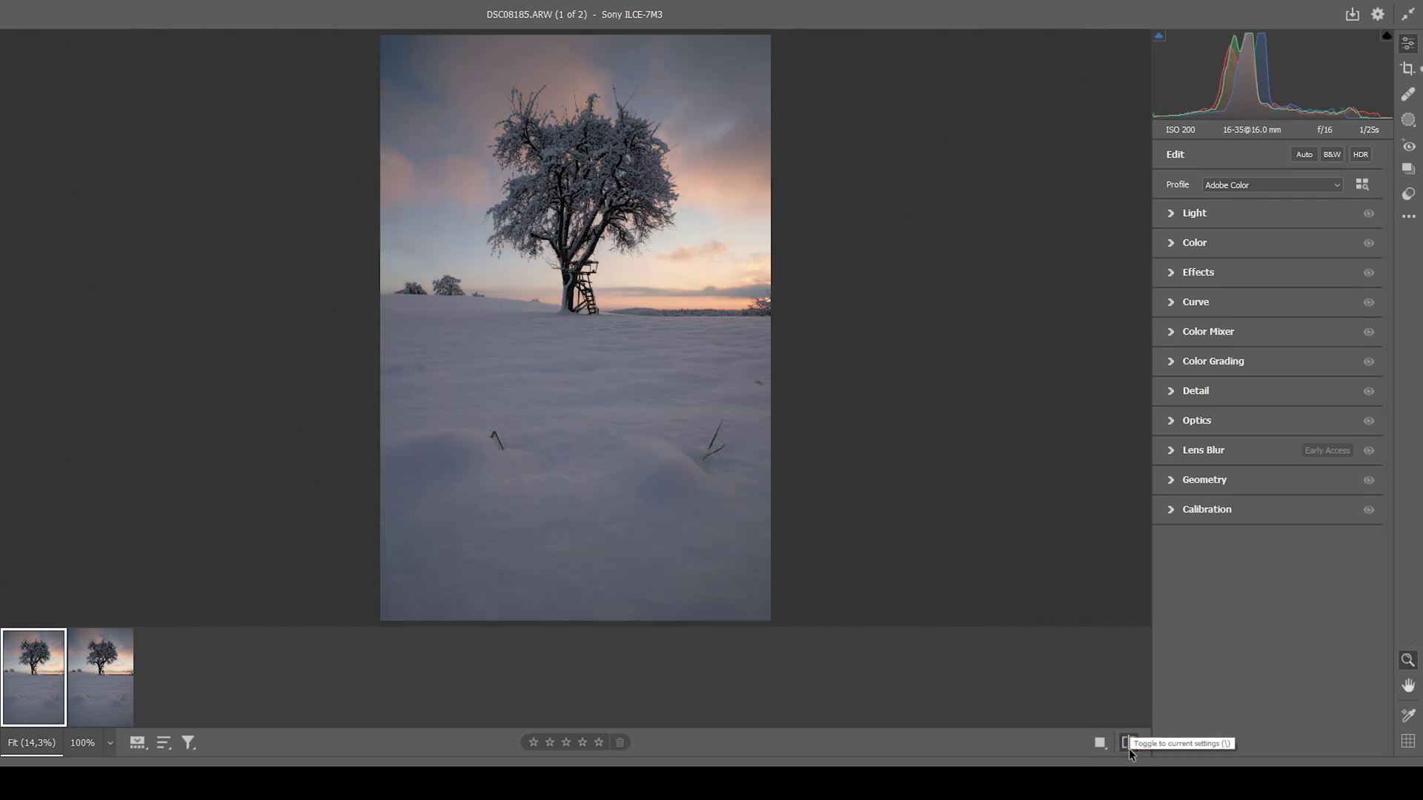
{"action": "left_click", "coordinate": [1128, 747]}
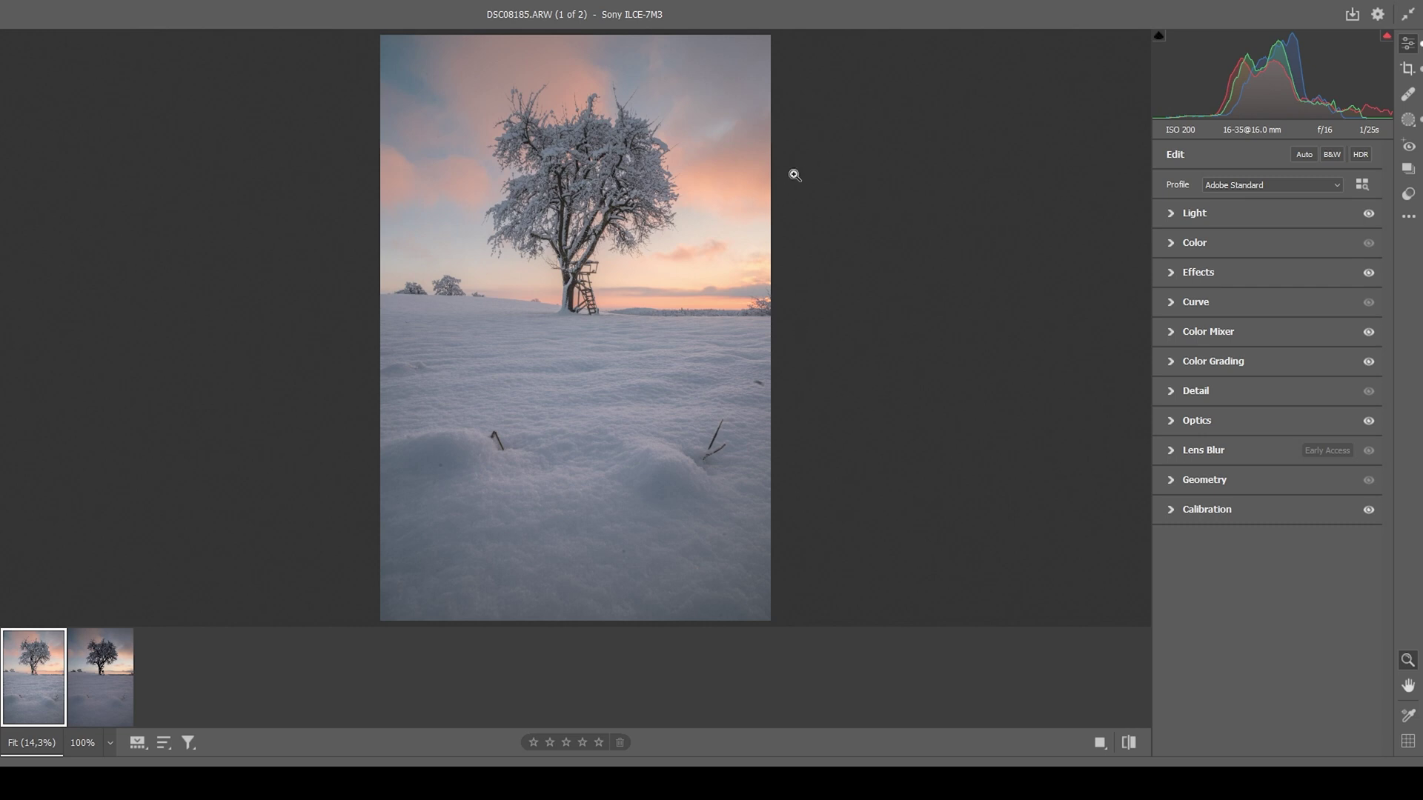
- Set Detail sharpening to Amount 71, Radius 0.5, Detail 100 and Masking 61, so only edges are sharpened
{"action": "left_click", "coordinate": [1173, 390]}
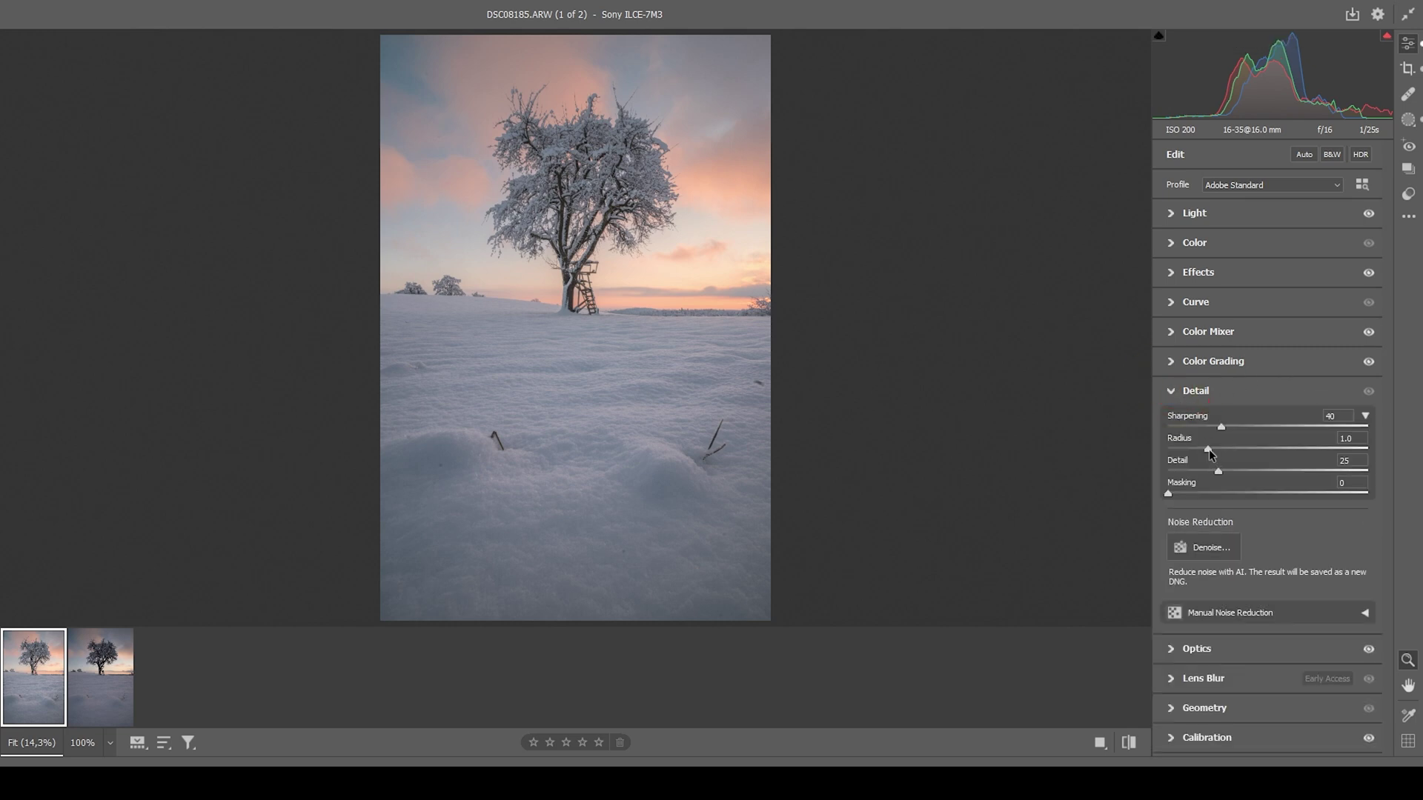
{"action": "left_click_drag", "start_coordinate": [1208, 449], "coordinate": [1145, 451]}
{"action": "left_click_drag", "start_coordinate": [1226, 470], "coordinate": [1371, 472]}
{"action": "left_click_drag", "start_coordinate": [1176, 492], "coordinate": [1289, 503]}
{"action": "left_click_drag", "start_coordinate": [1261, 434], "coordinate": [1253, 437]}
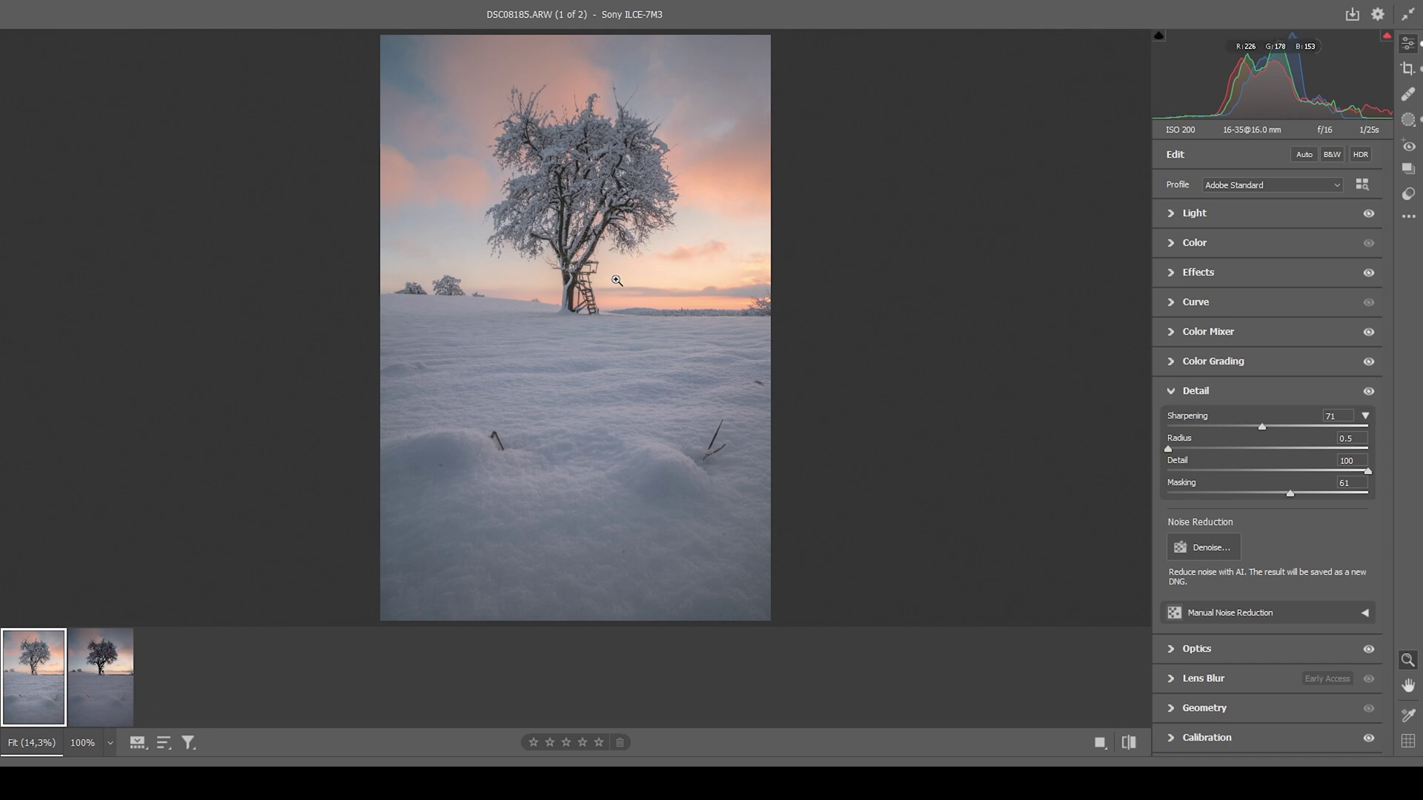
- Sync all settings from DSC08185 onto DSC08190 and open both photos in Photoshop
{"action": "left_click", "coordinate": [94, 713], "text": "ctrl"}
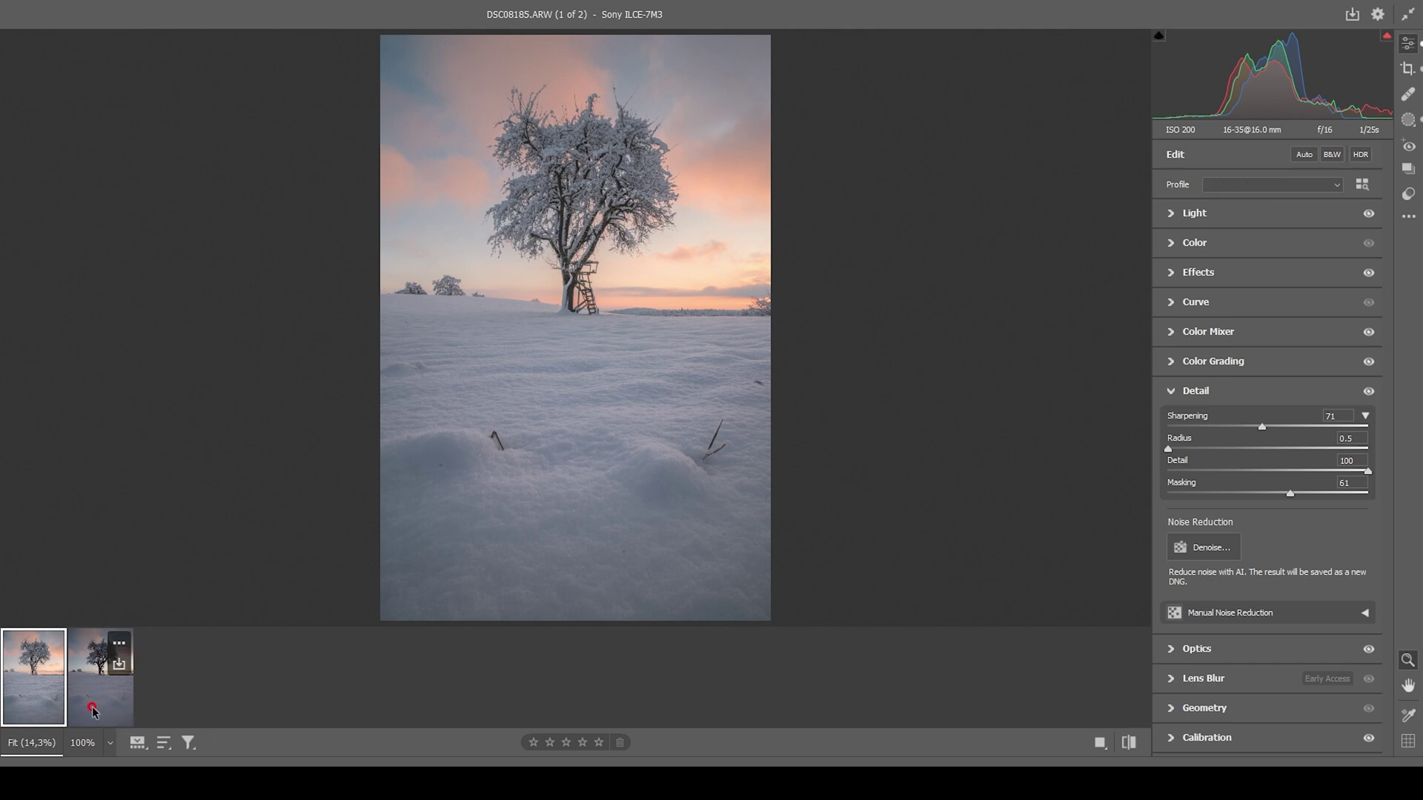
{"action": "right_click", "coordinate": [94, 713]}
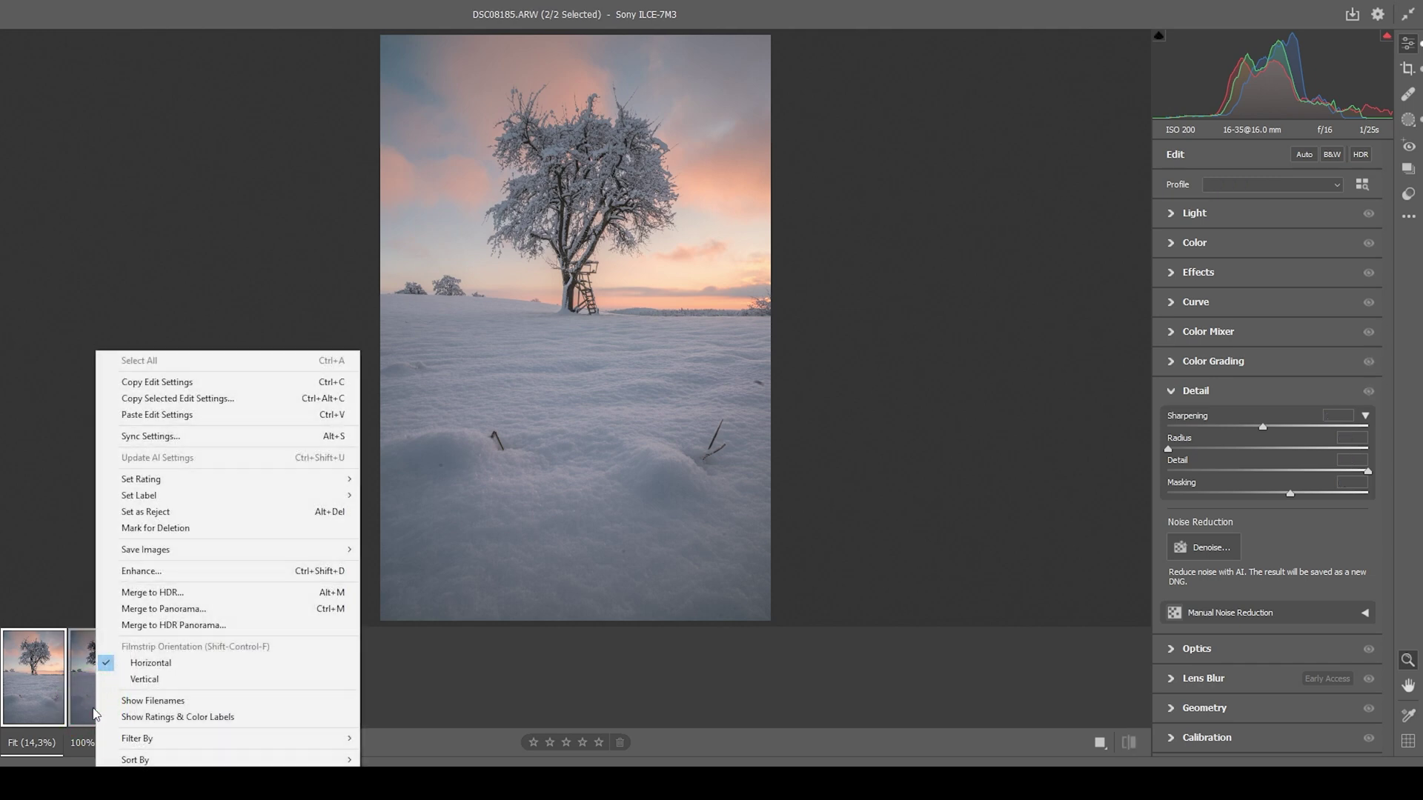
{"action": "left_click", "coordinate": [185, 443]}
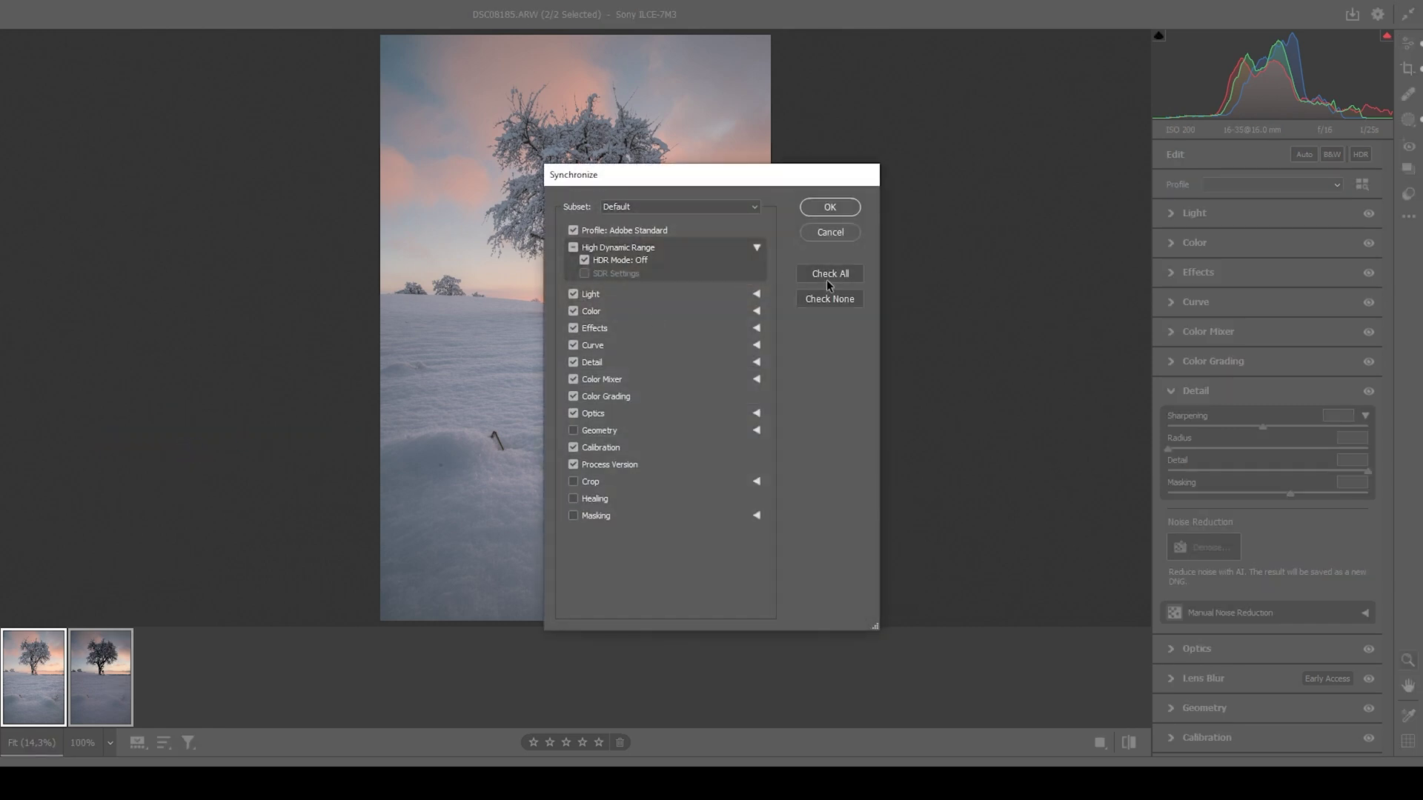
{"action": "left_click", "coordinate": [828, 282]}
{"action": "left_click", "coordinate": [830, 208]}
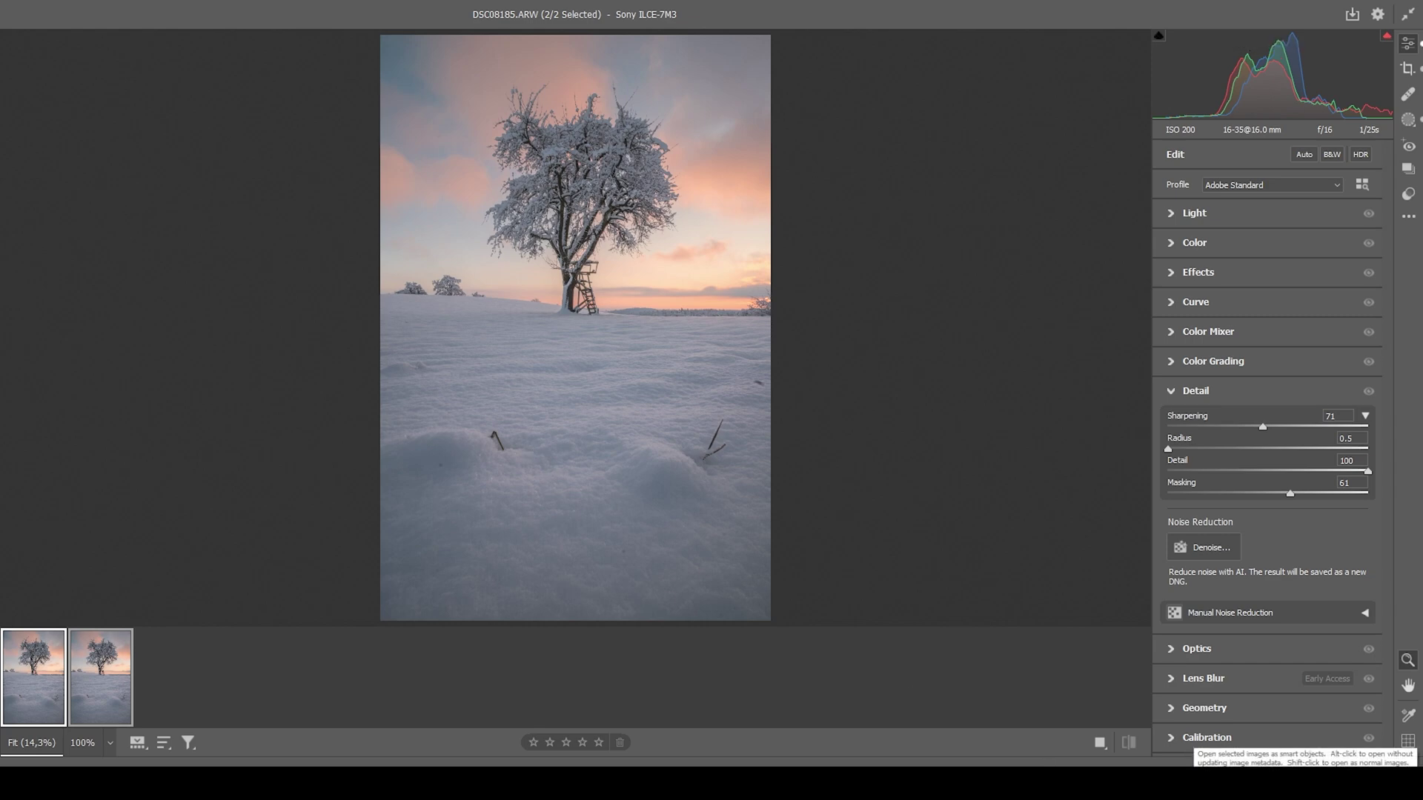
{"action": "left_click", "coordinate": [1384, 776]}
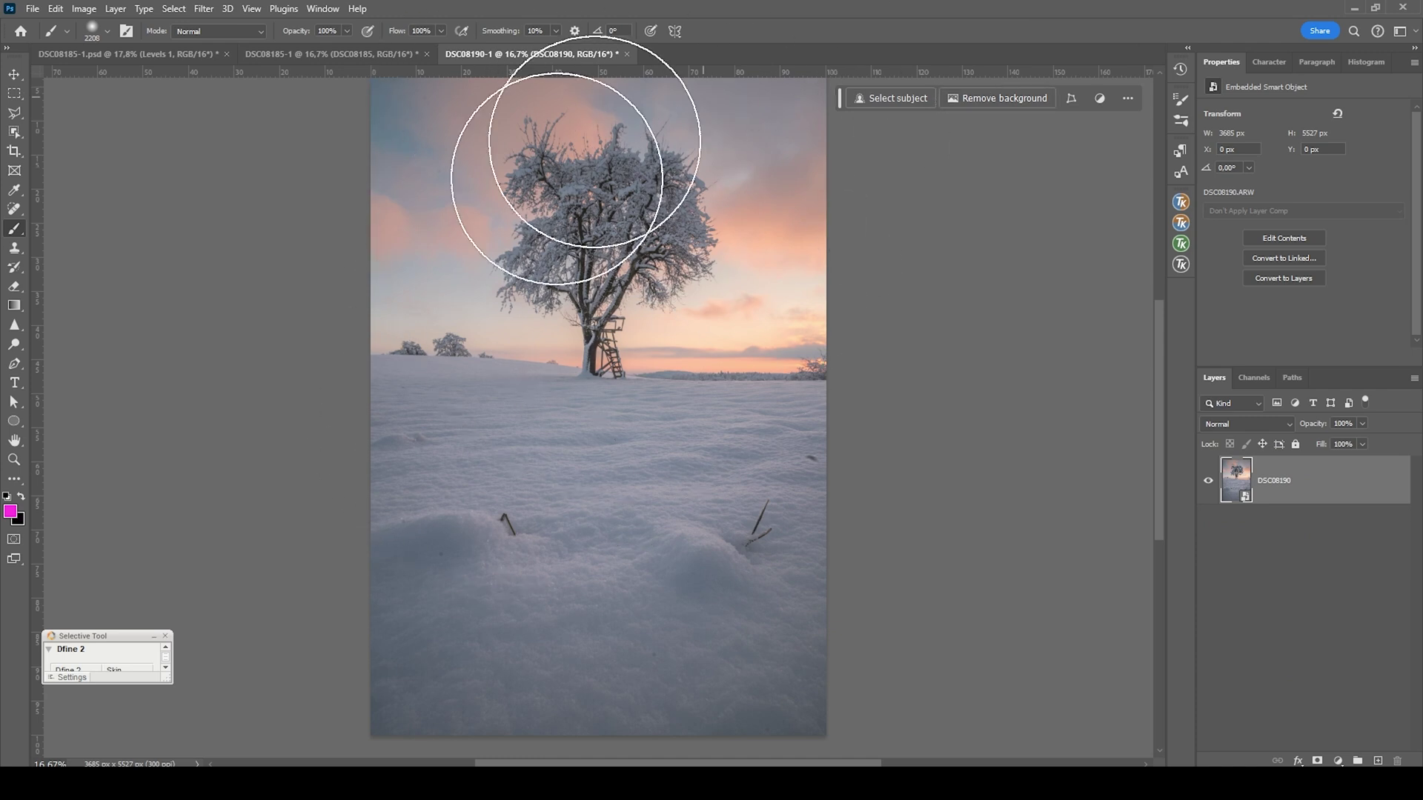
- Bring the second exposure into the DSC08185-1 document as Layer 1 and select both layers
{"action": "key", "text": "ctrl+a"}
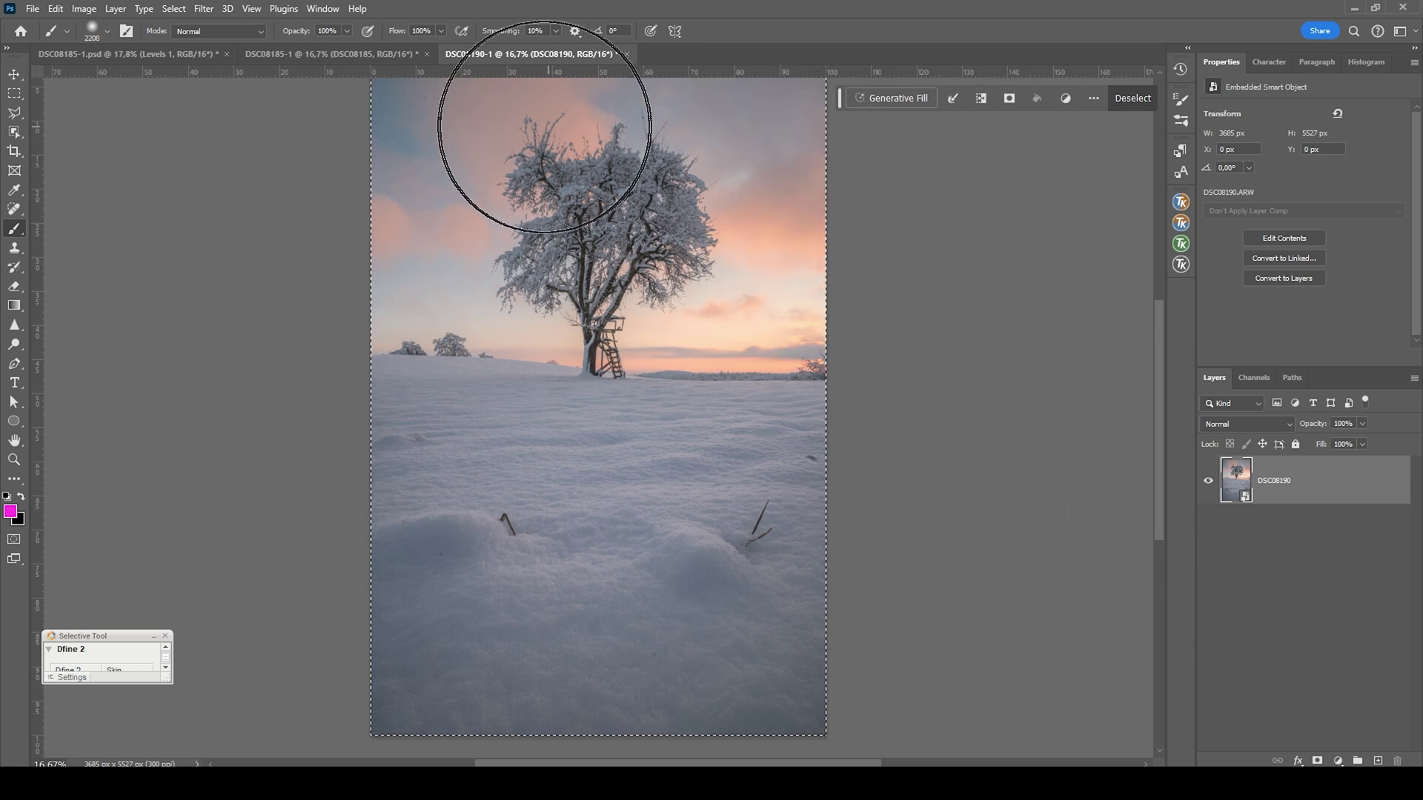
{"action": "left_click", "coordinate": [394, 52]}
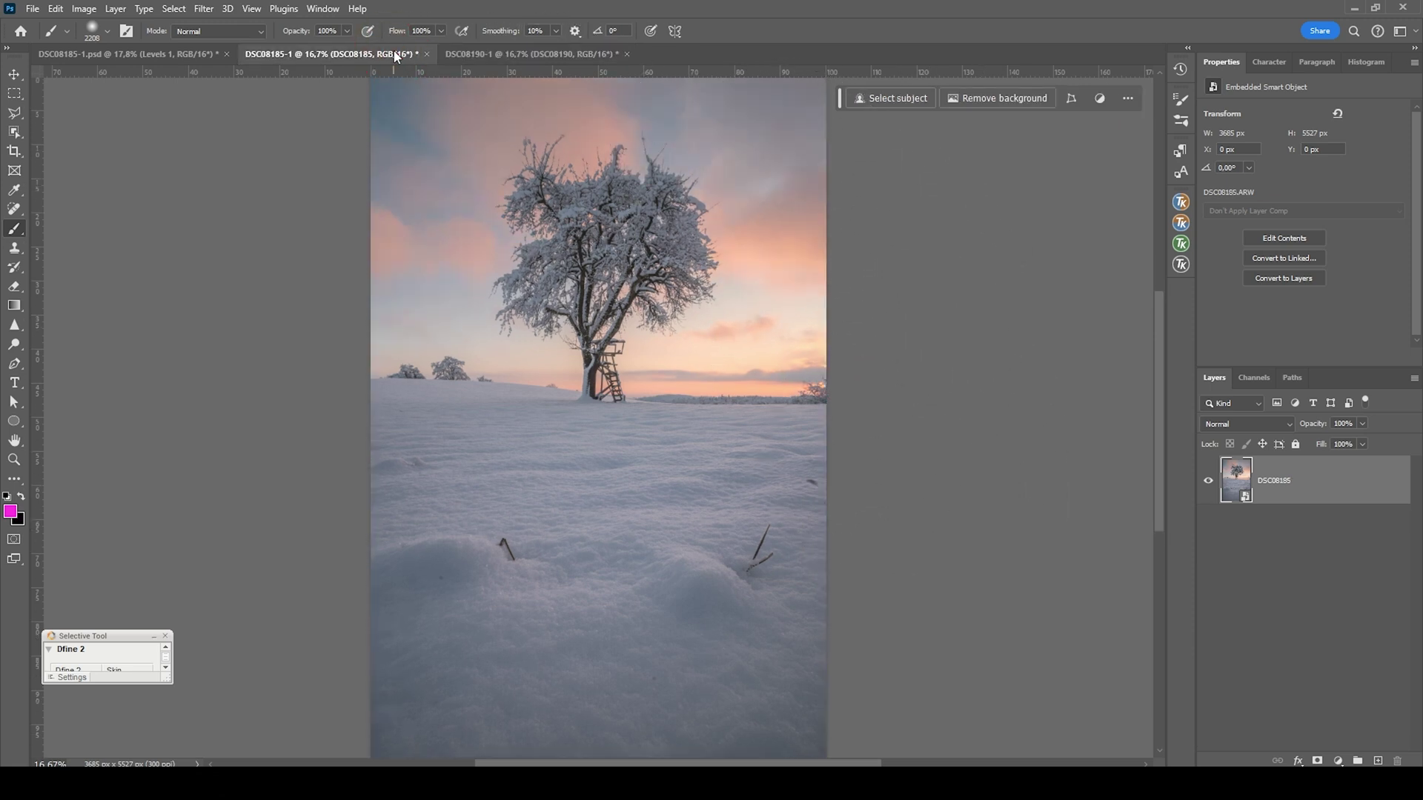
{"action": "key", "text": "ctrl+shift+alt+e"}
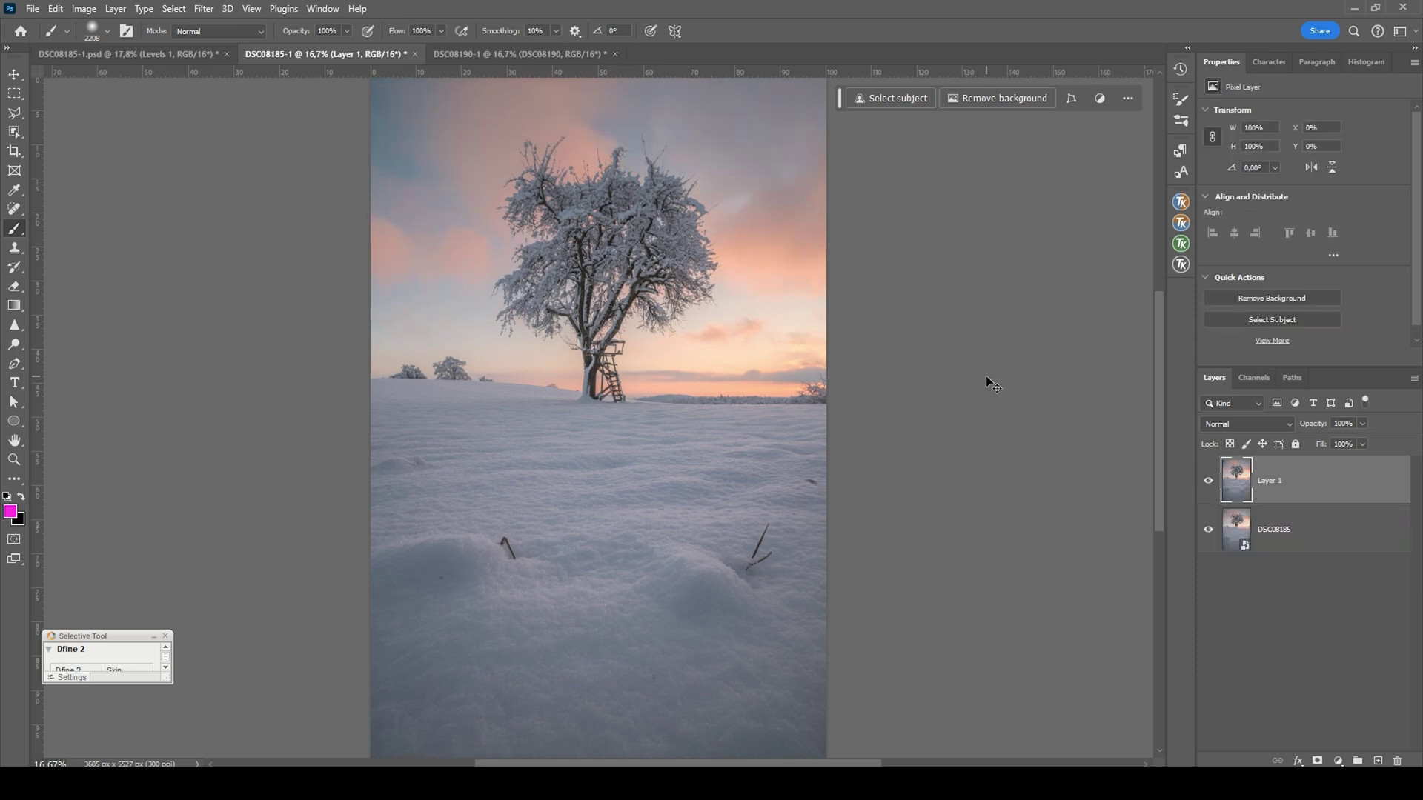
{"action": "left_click", "coordinate": [1315, 530]}
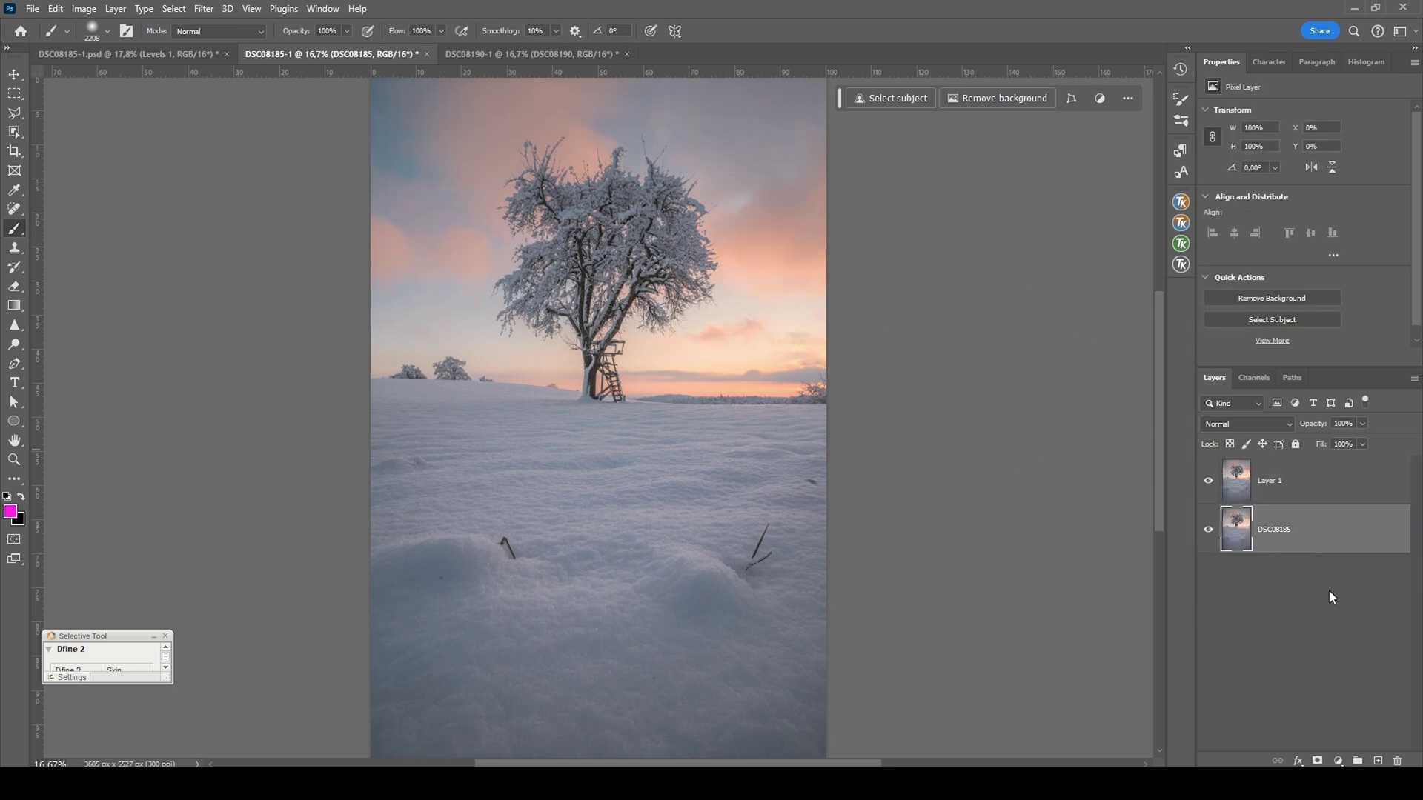
{"action": "left_click", "coordinate": [1287, 502], "text": "shift"}
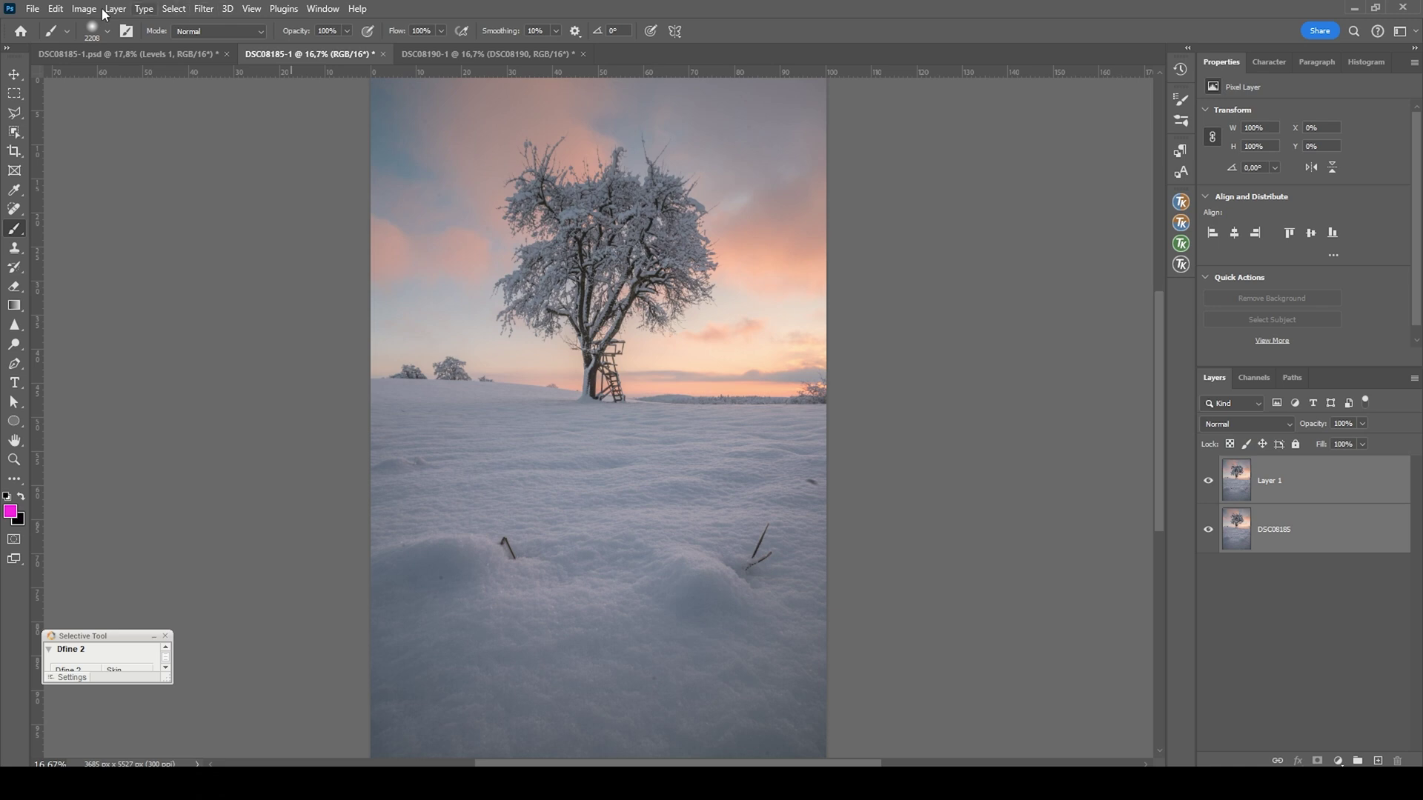
- Auto-align Layer 1 with DSC08185, then toggle Layer 1 to check the alignment
{"action": "left_click", "coordinate": [52, 8]}
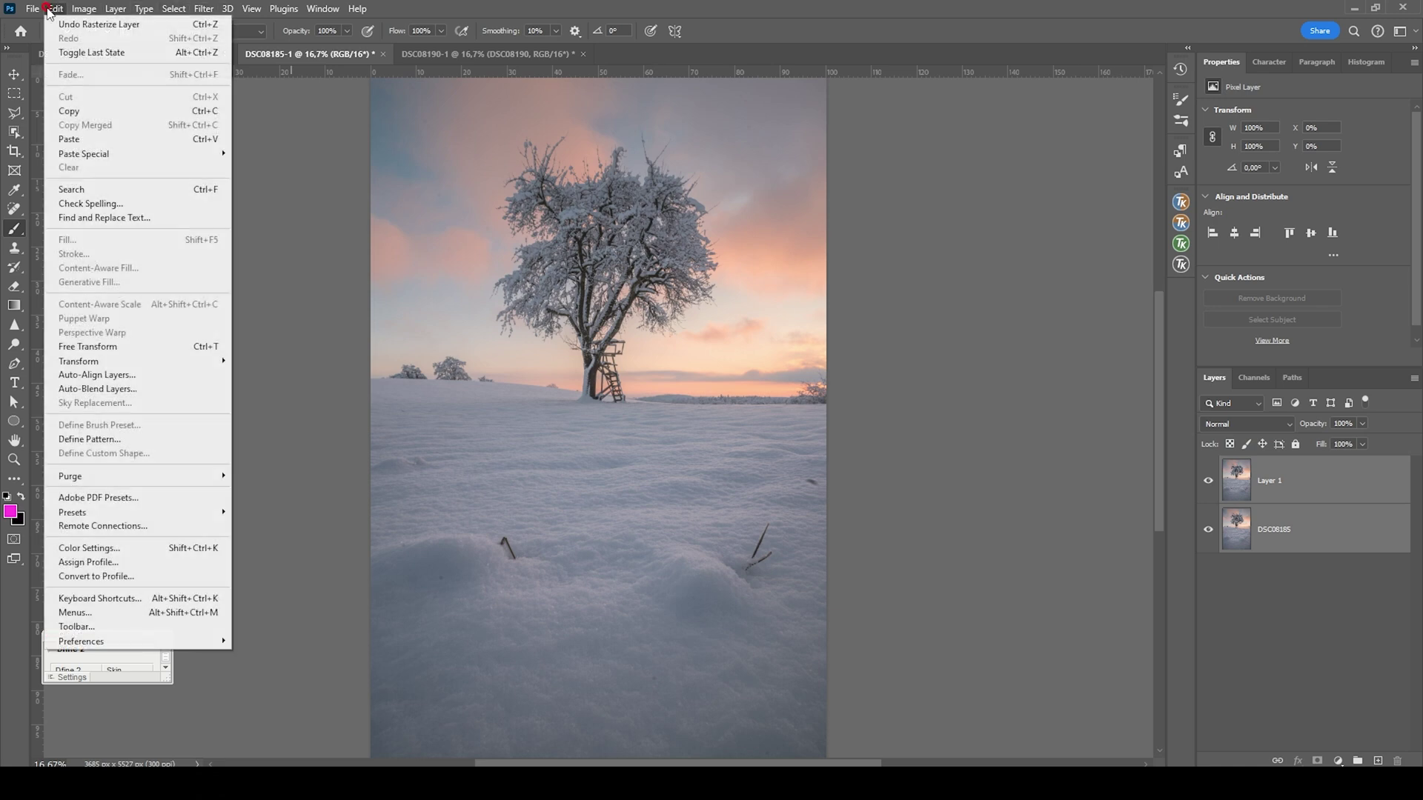
{"action": "left_click", "coordinate": [149, 375]}
{"action": "left_click", "coordinate": [870, 160]}
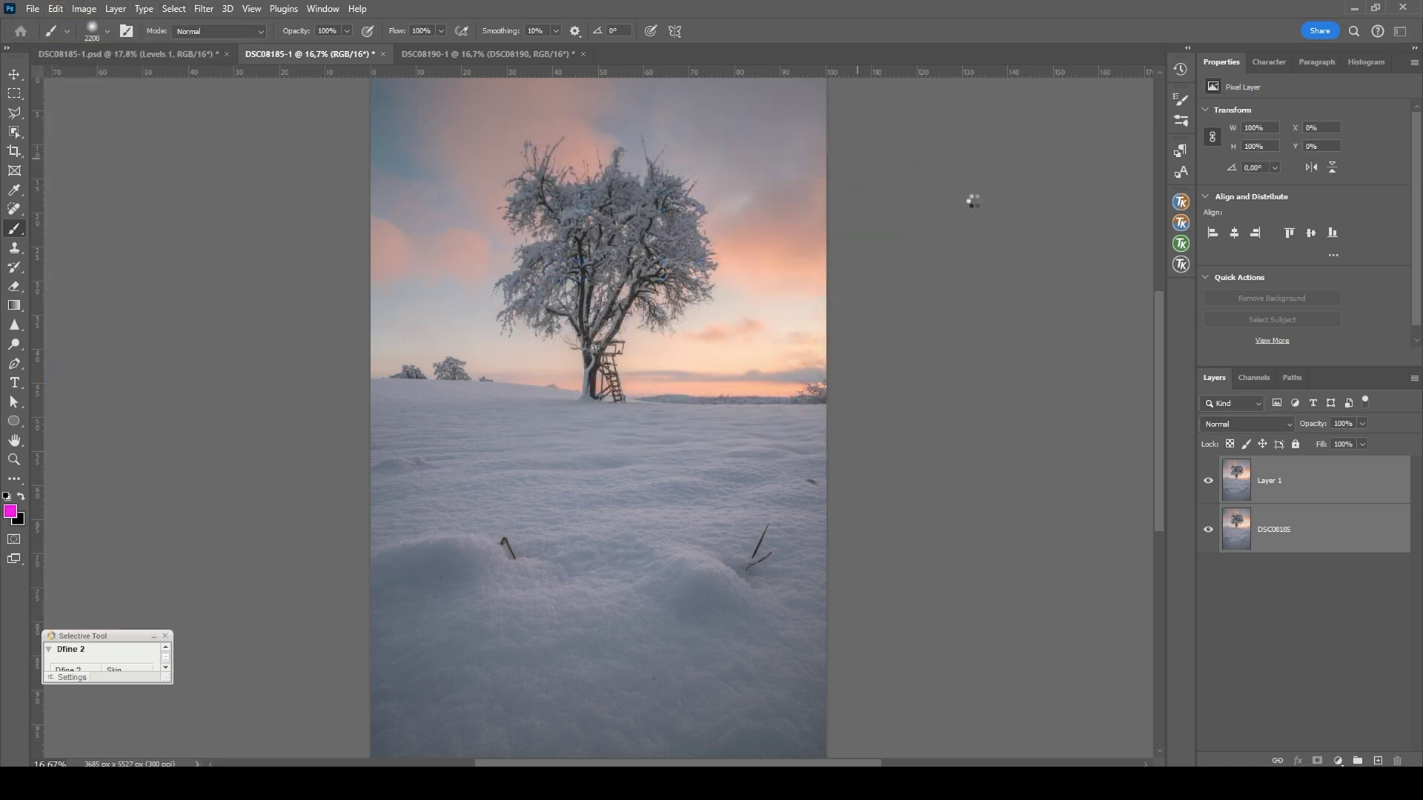
{"action": "left_click", "coordinate": [1208, 482]}
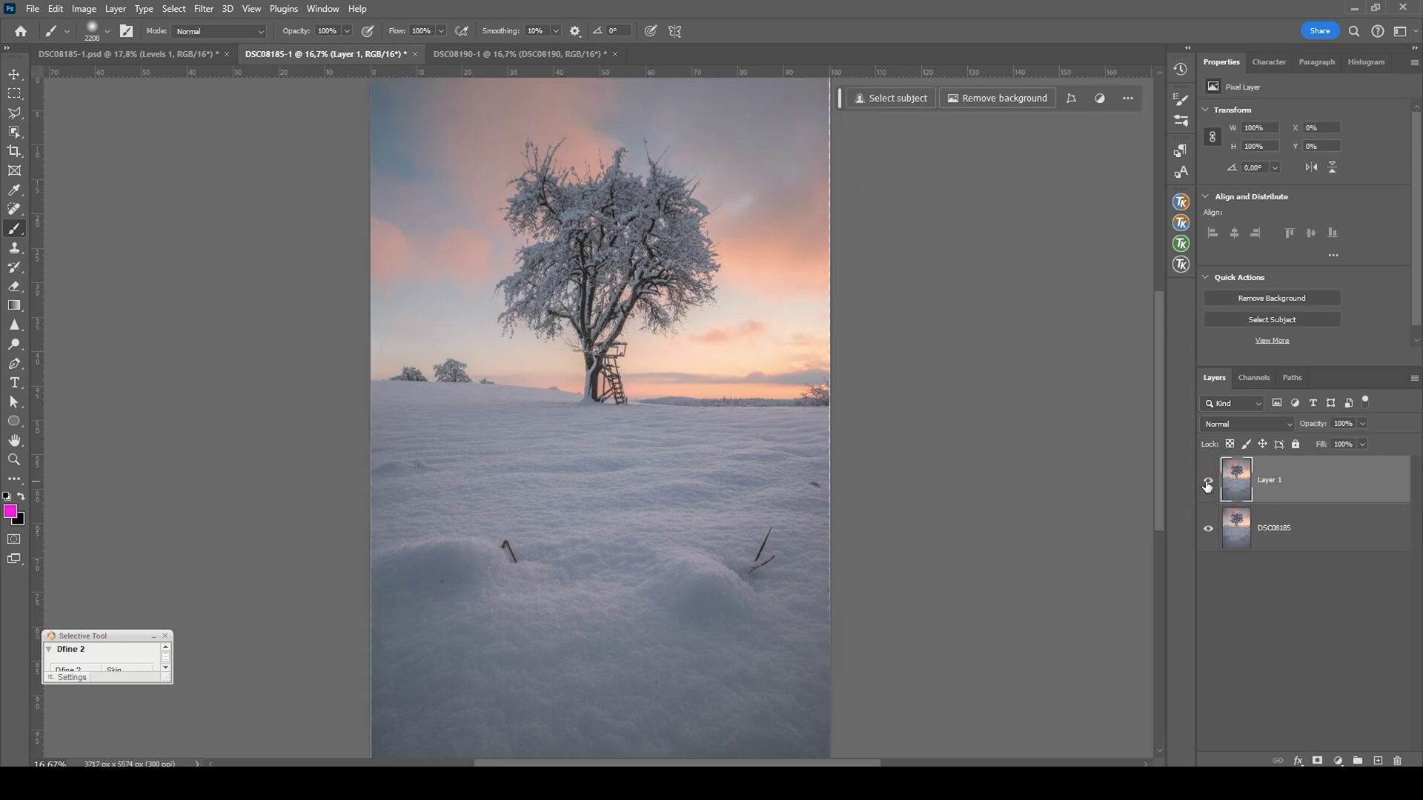
{"action": "left_click", "coordinate": [1207, 486]}
{"action": "left_click", "coordinate": [1207, 481]}
{"action": "left_click", "coordinate": [1207, 481]}
{"action": "left_click", "coordinate": [1207, 482]}
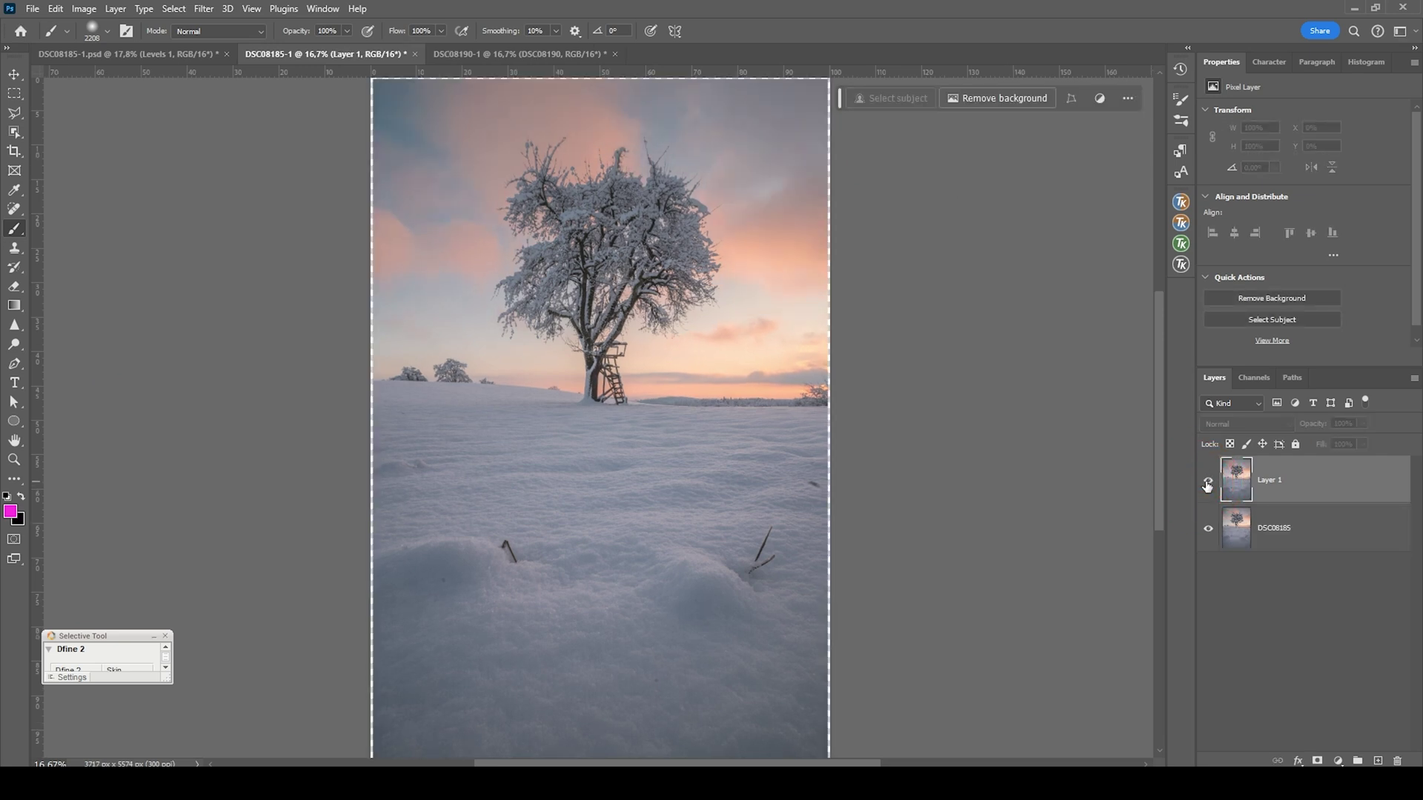
{"action": "scroll", "coordinate": [873, 461], "scroll_direction": "left", "scroll_amount": 3}
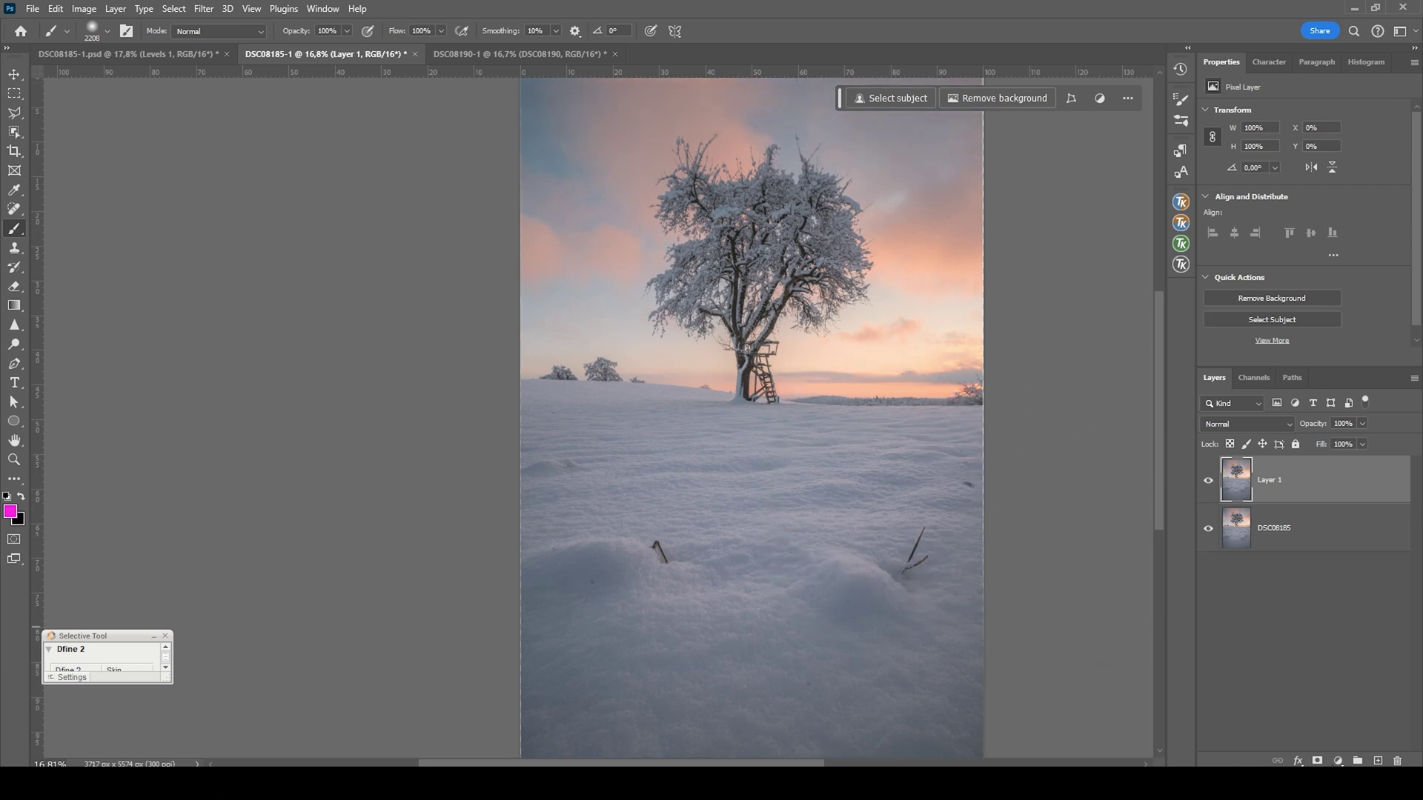
- Mask Layer 1 with a black-to-white gradient from the horizon downward, then compare the blend
{"action": "left_click", "coordinate": [1319, 761]}
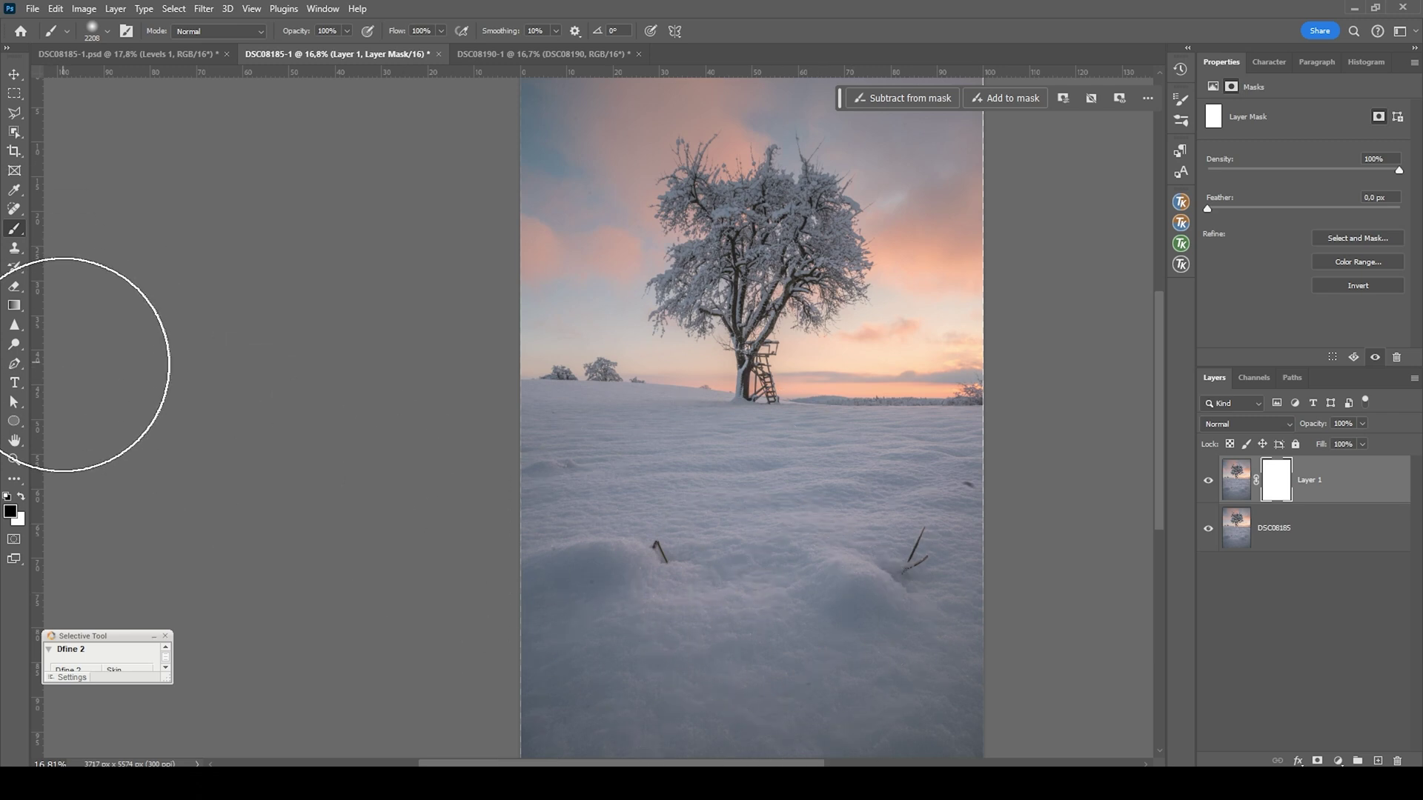
{"action": "left_click", "coordinate": [14, 308]}
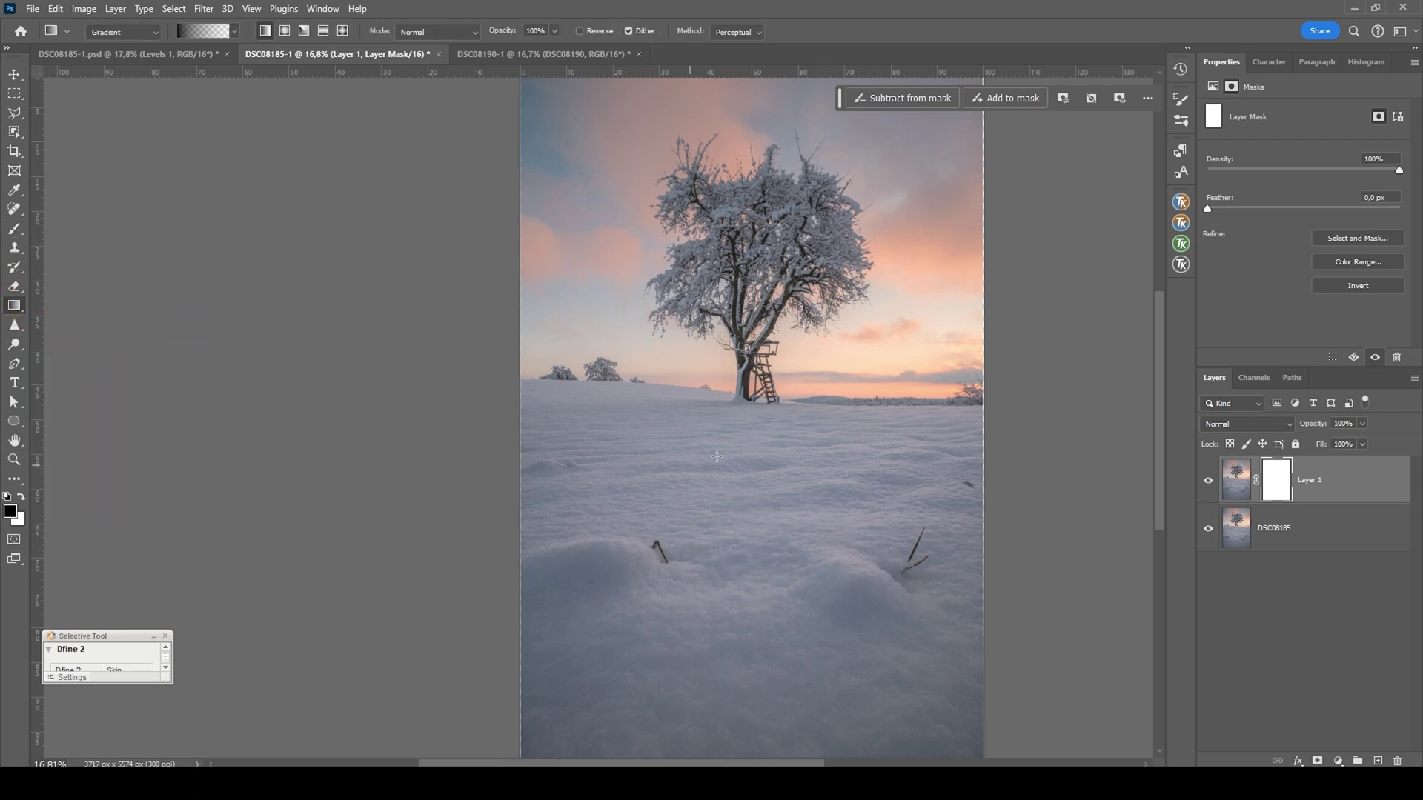
{"action": "left_click_drag", "start_coordinate": [758, 416], "coordinate": [764, 504]}
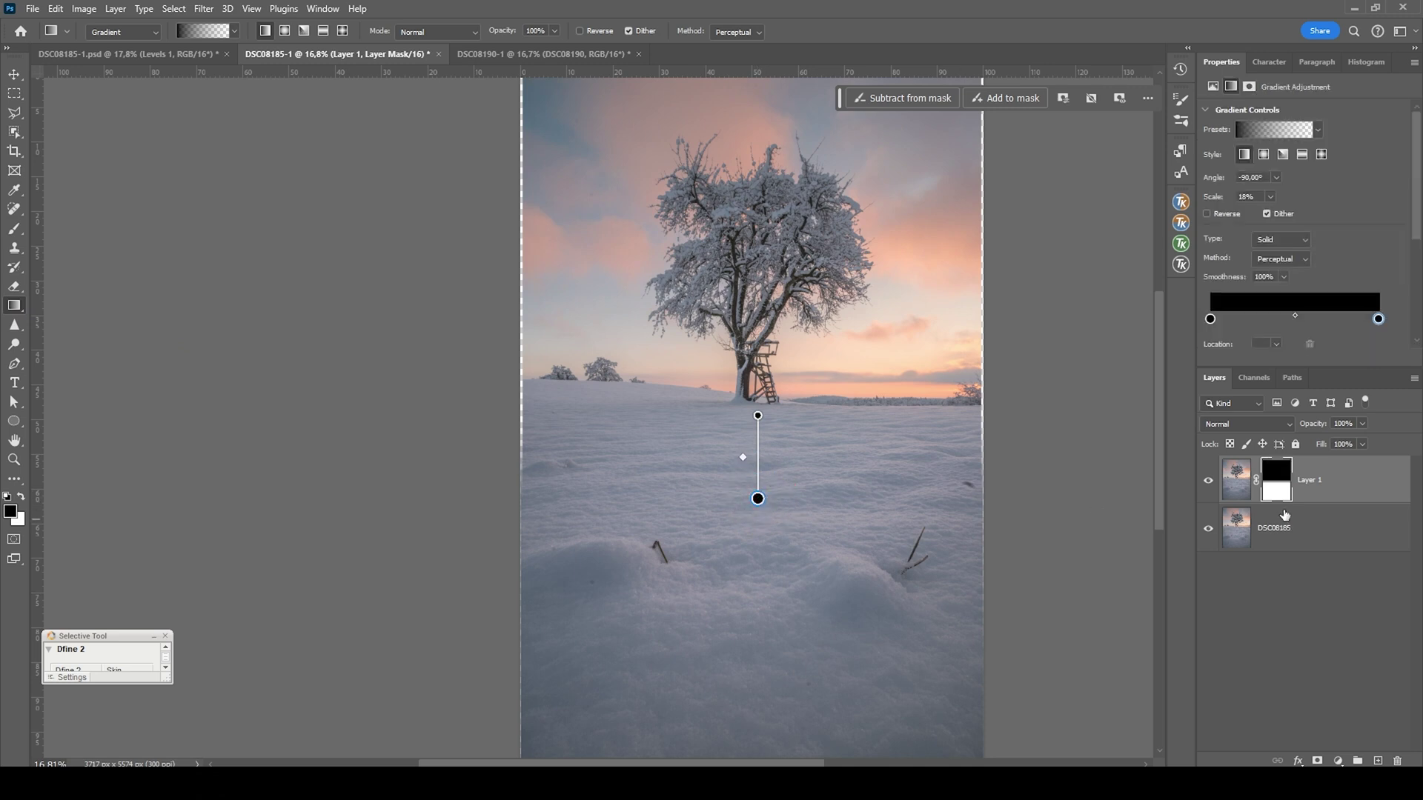
{"action": "scroll", "coordinate": [815, 348], "scroll_direction": "up", "scroll_amount": 4}
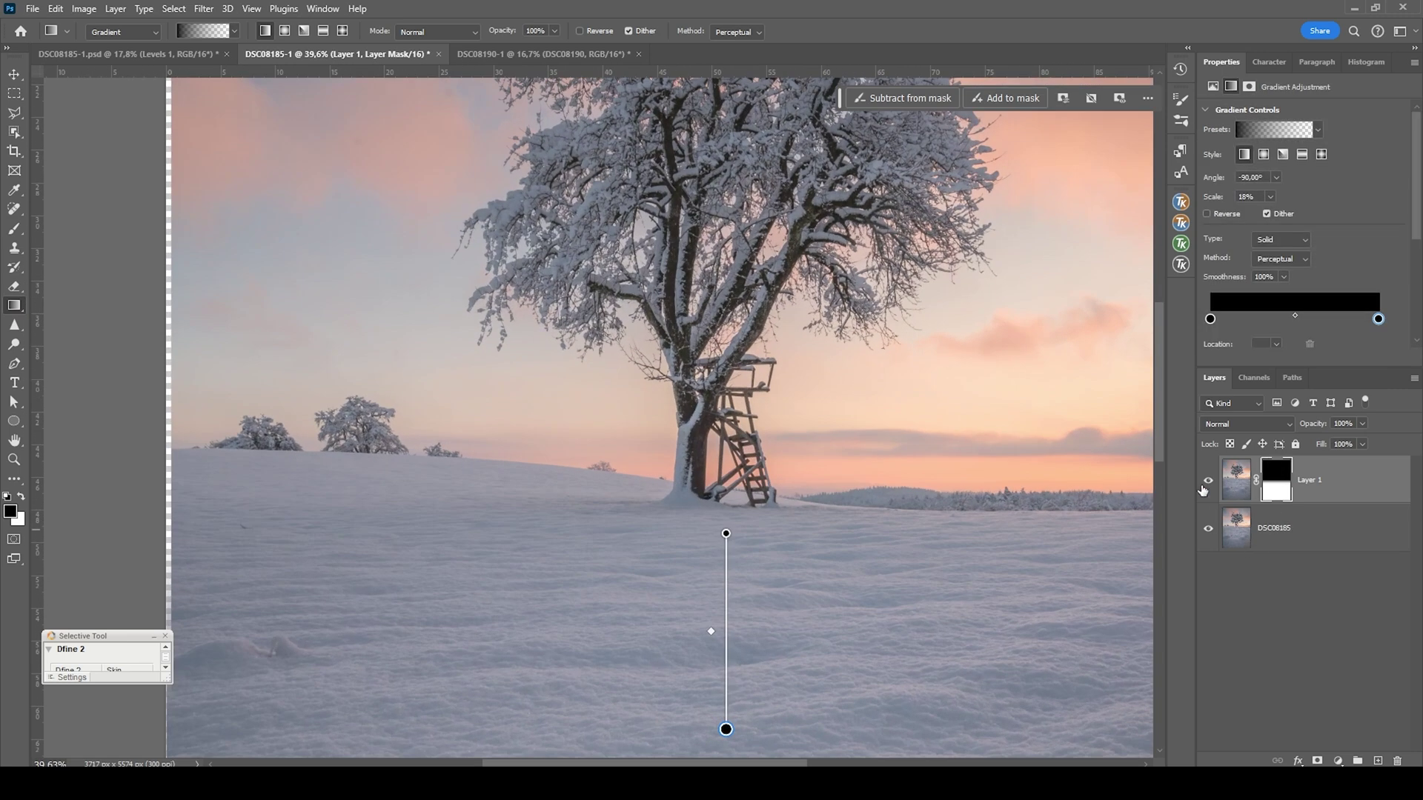
{"action": "left_click", "coordinate": [1206, 483]}
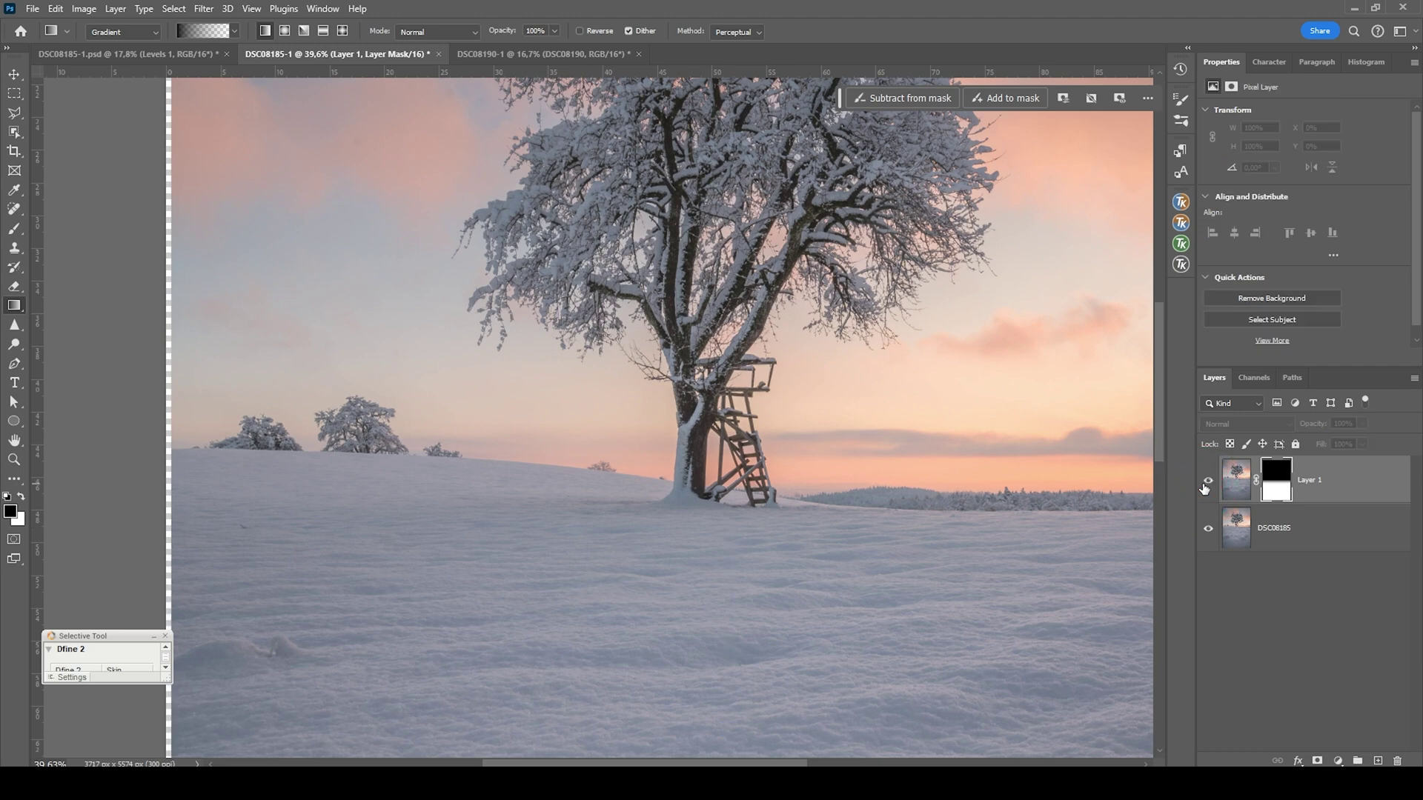
{"action": "left_click", "coordinate": [1206, 483]}
{"action": "scroll", "coordinate": [990, 523], "scroll_direction": "down", "scroll_amount": 6}
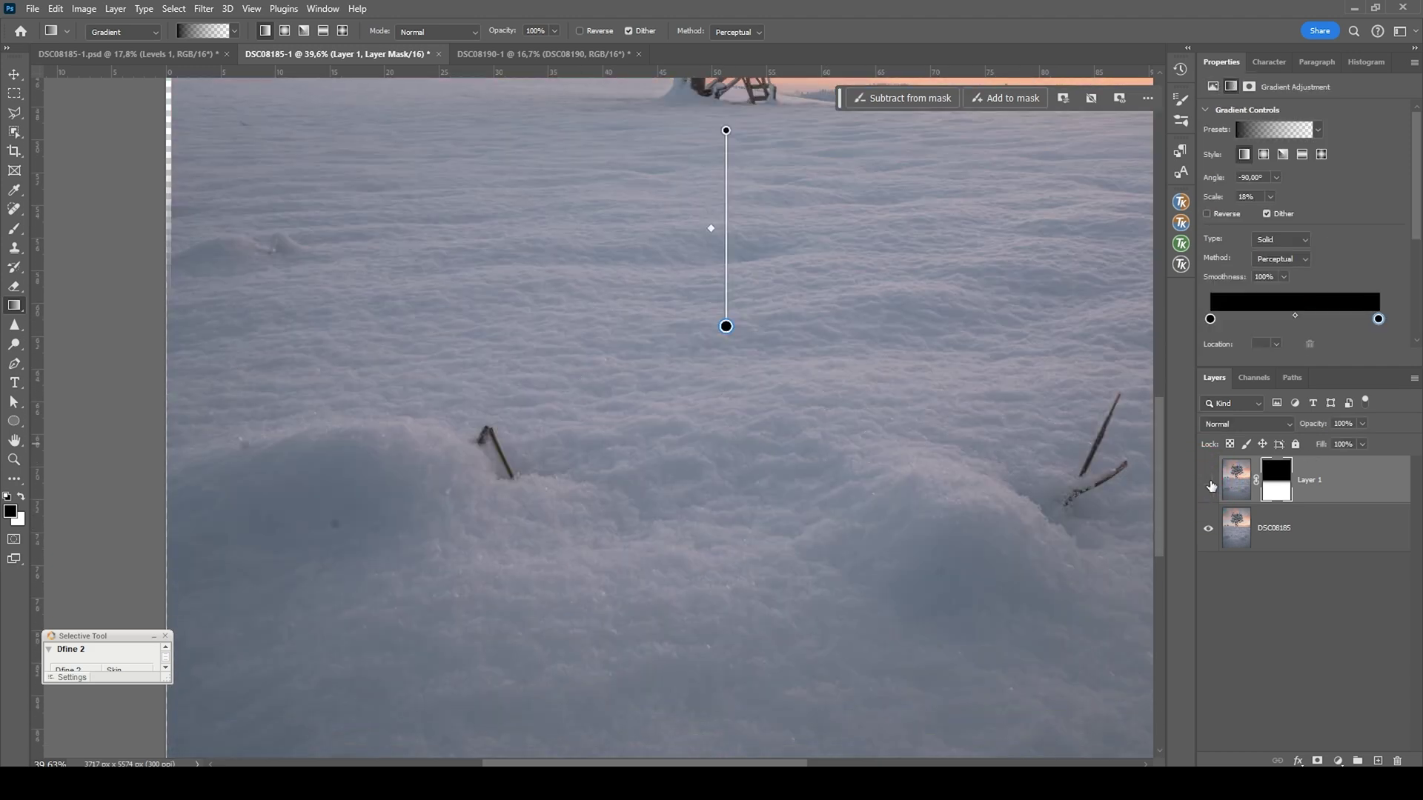
{"action": "key", "text": "ctrl+0"}
- Merge Layer 1 and DSC08185 into a single layer
{"action": "left_click", "coordinate": [1338, 513]}
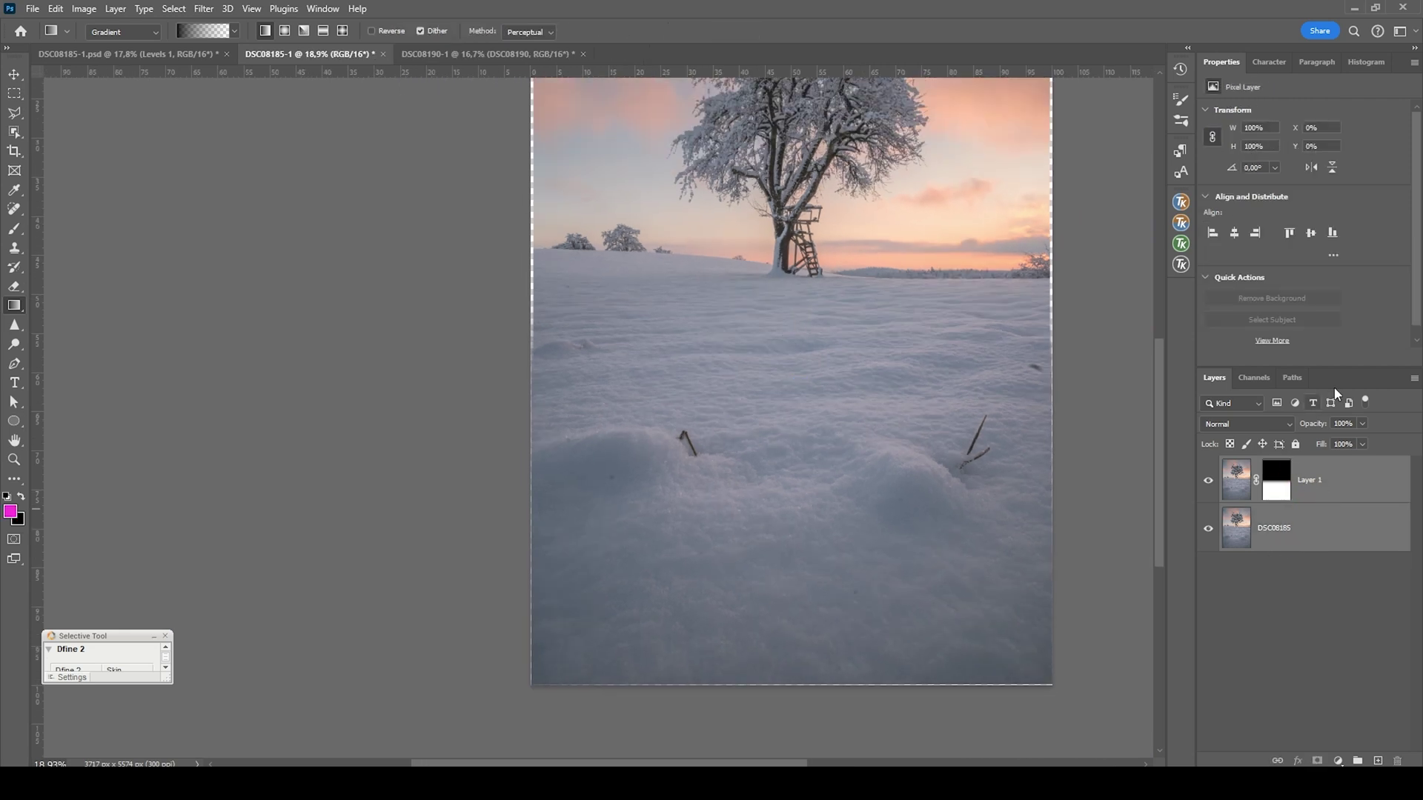
{"action": "key", "text": "ctrl+shift+e"}
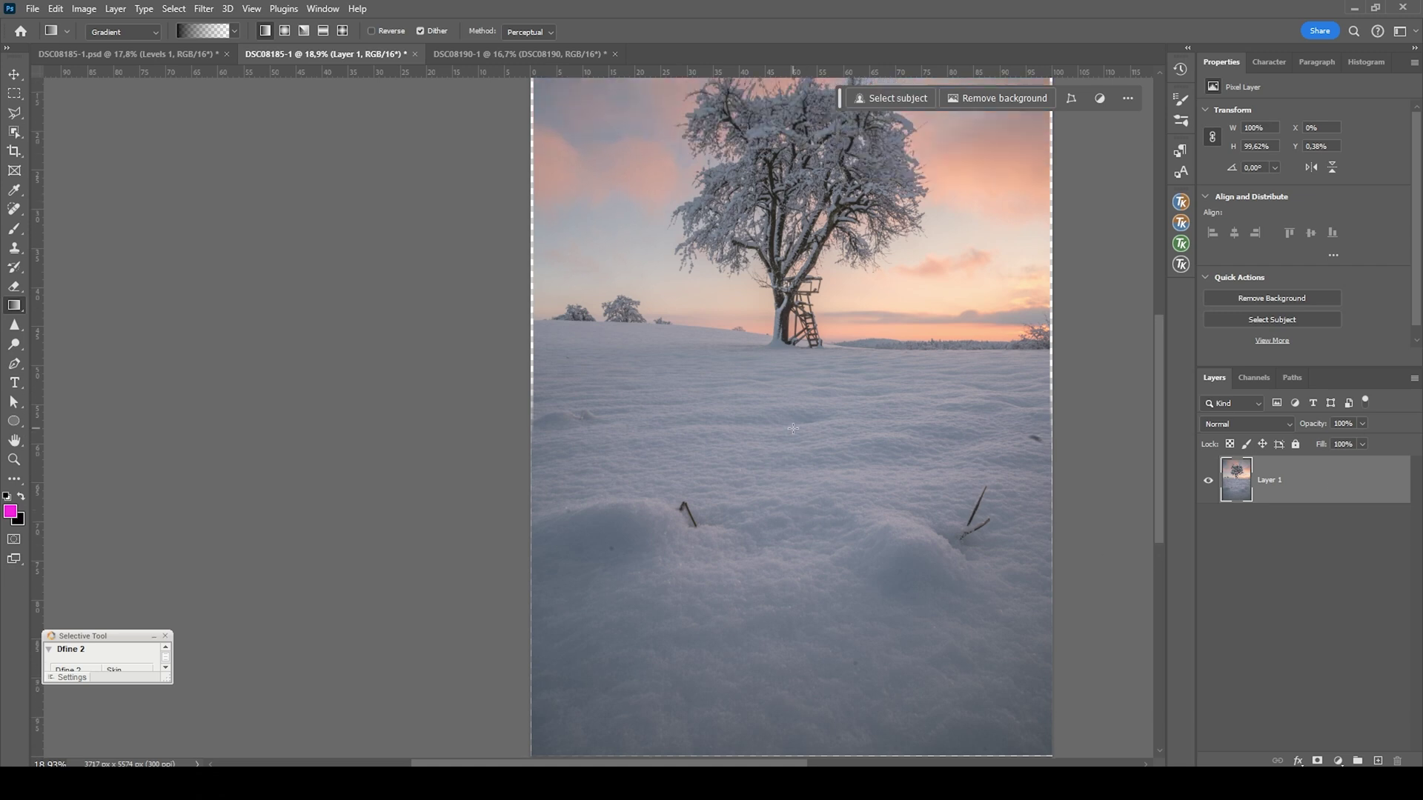
{"action": "scroll", "coordinate": [793, 429], "scroll_direction": "down", "scroll_amount": 3}
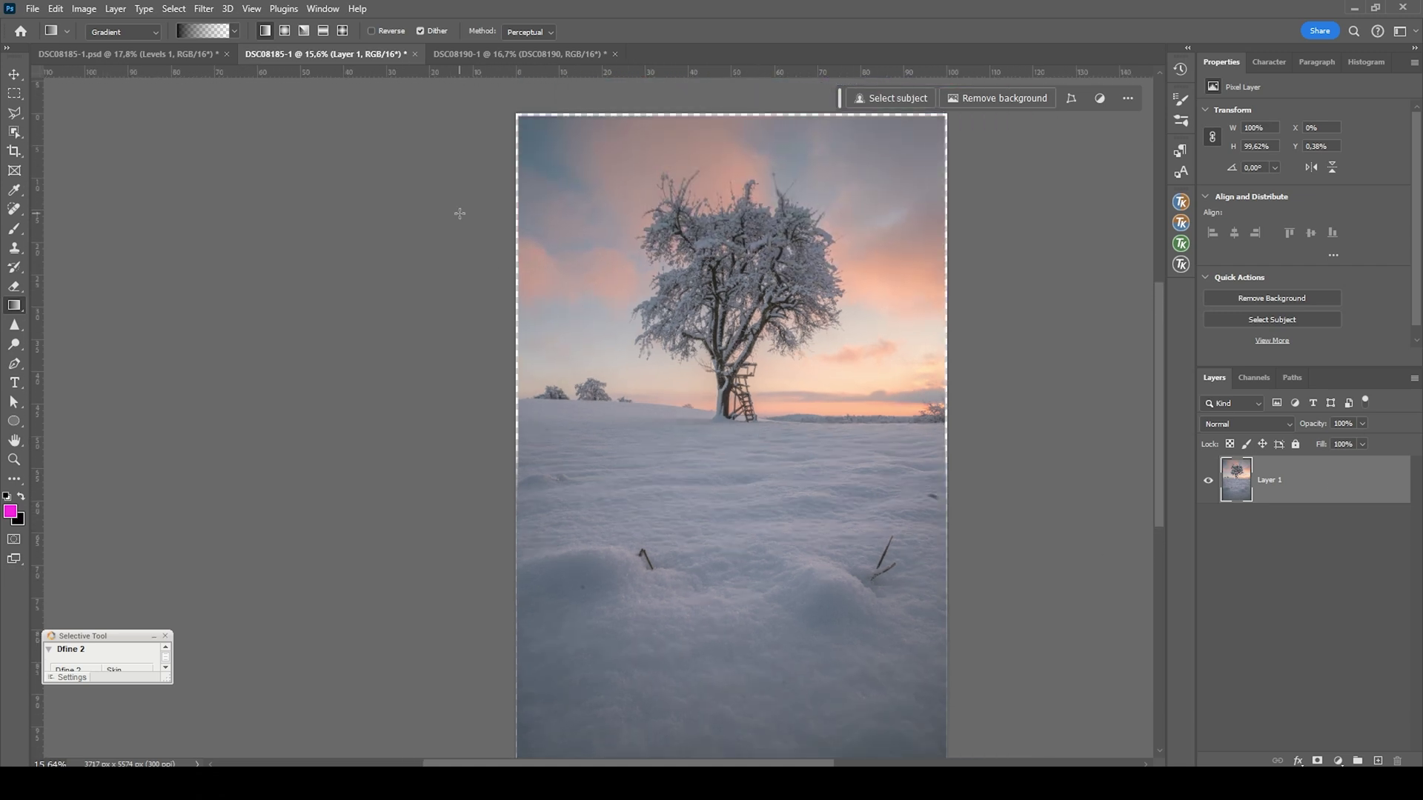
- Crop in from the top-left and bottom-right corners to trim the alignment edges
{"action": "key", "text": "c"}
{"action": "left_click_drag", "start_coordinate": [516, 117], "coordinate": [519, 118]}
{"action": "left_click_drag", "start_coordinate": [938, 760], "coordinate": [930, 730]}
{"action": "key", "text": "Return"}
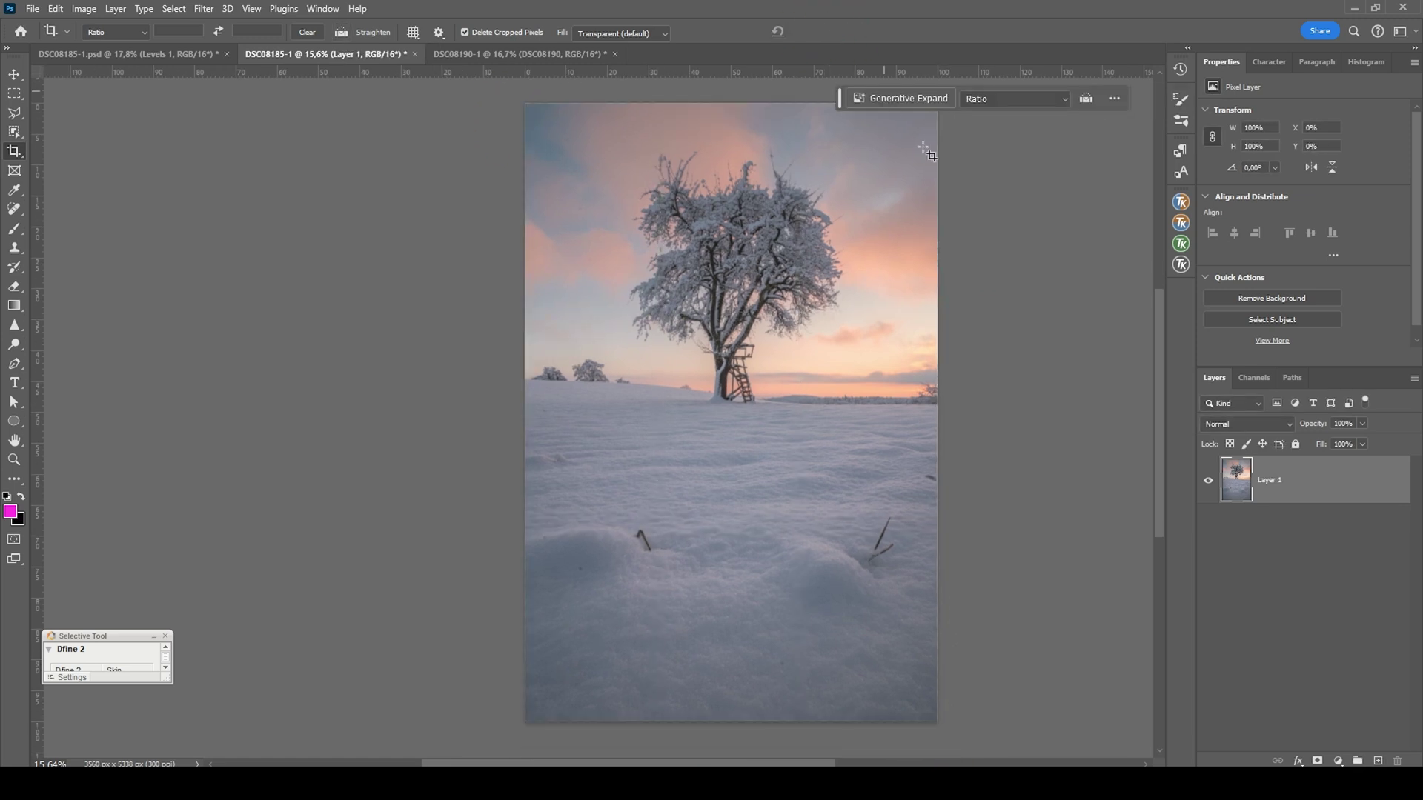
{"action": "scroll", "coordinate": [799, 371], "scroll_direction": "up", "scroll_amount": 1}
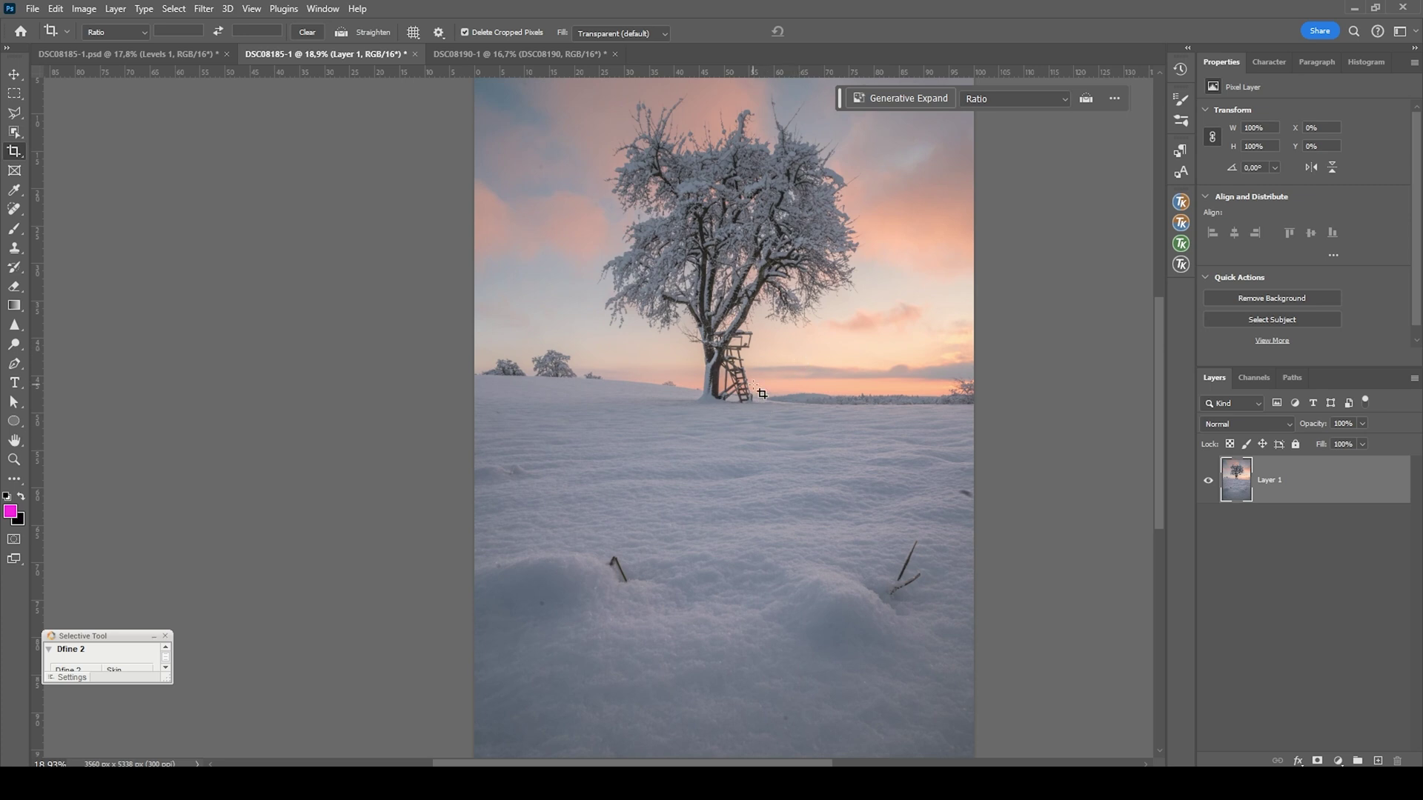
- Duplicate Layer 1 and heal a small sky spot with the Spot Healing Brush
{"action": "key", "text": "ctrl+j"}
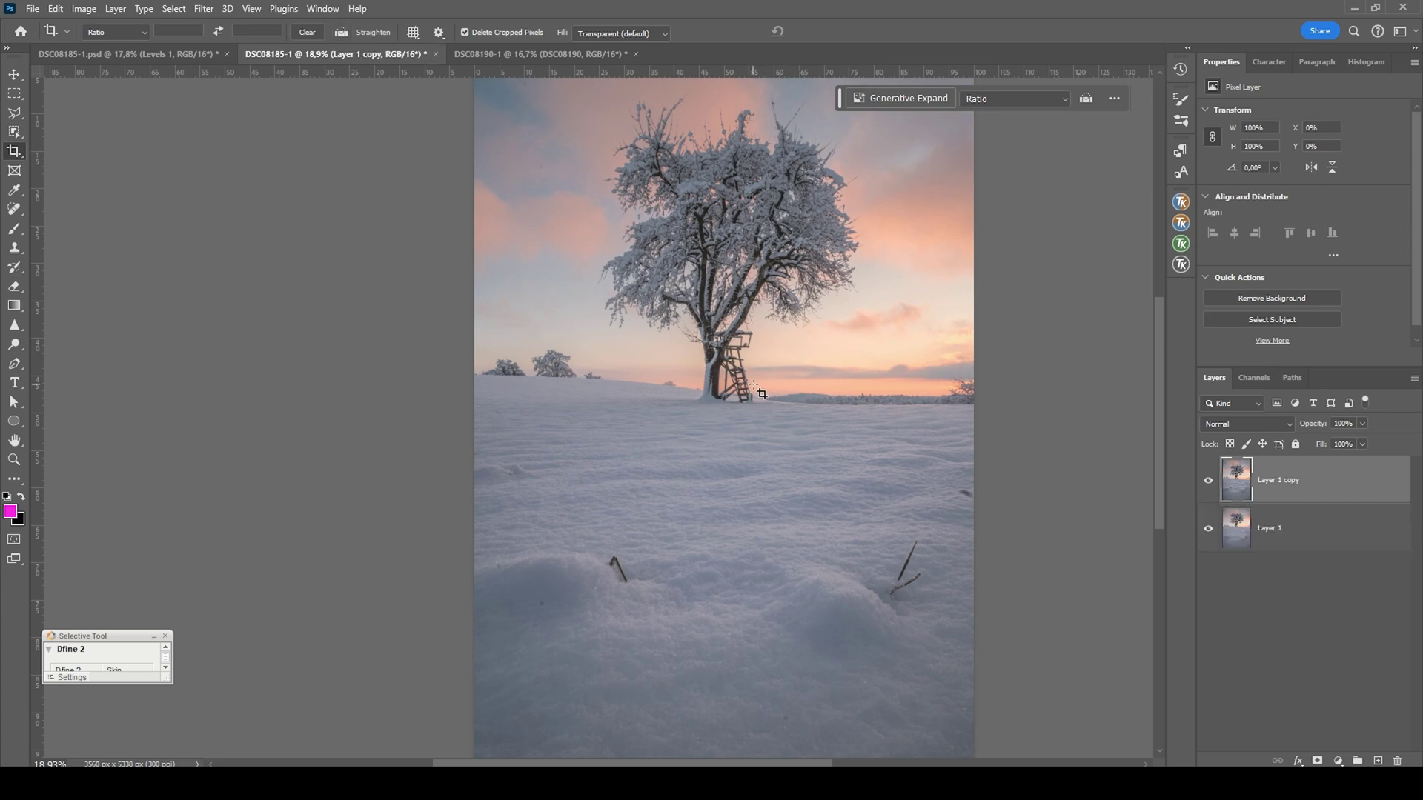
{"action": "key", "text": "j"}
{"action": "scroll", "coordinate": [523, 371], "scroll_direction": "up", "scroll_amount": 6}
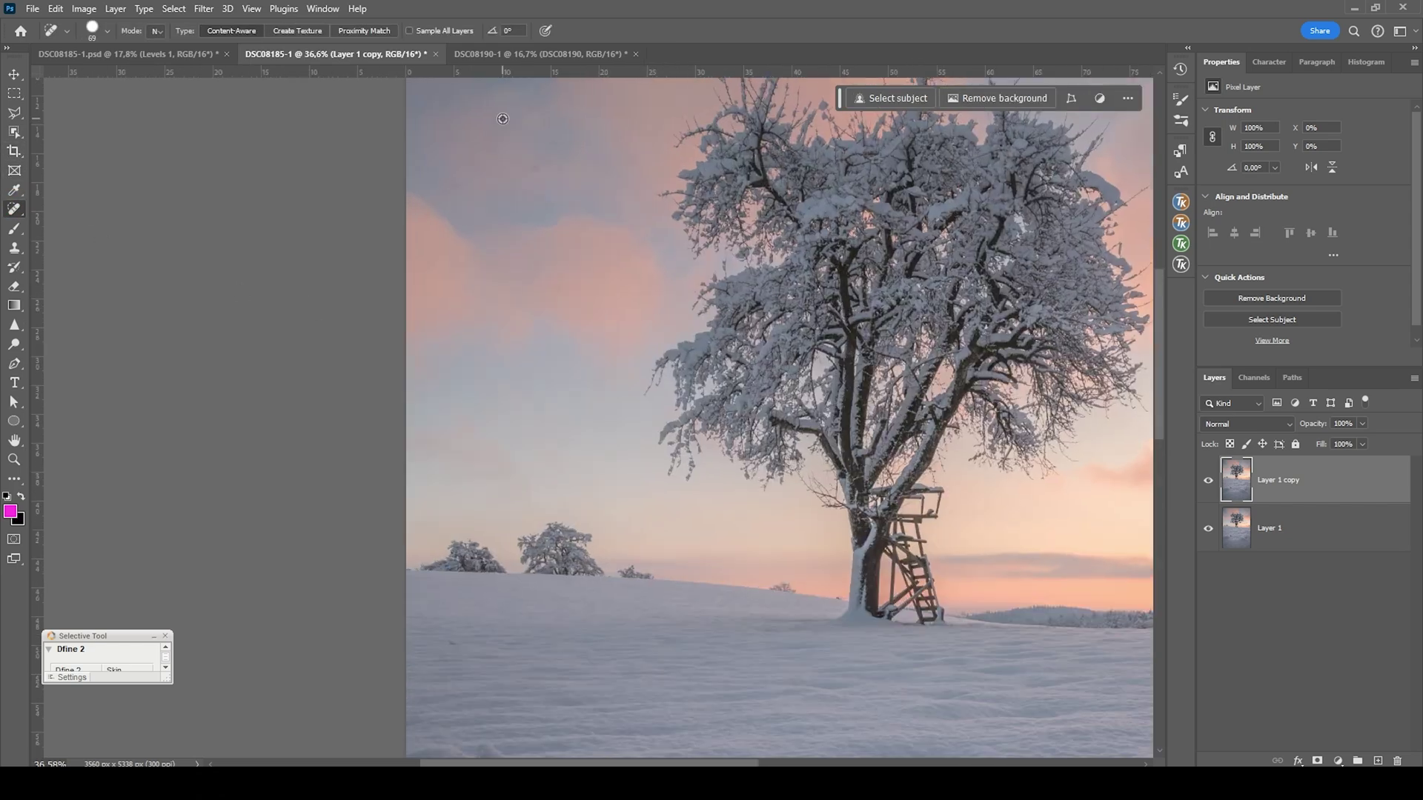
{"action": "scroll", "coordinate": [605, 329], "scroll_direction": "up", "scroll_amount": 3}
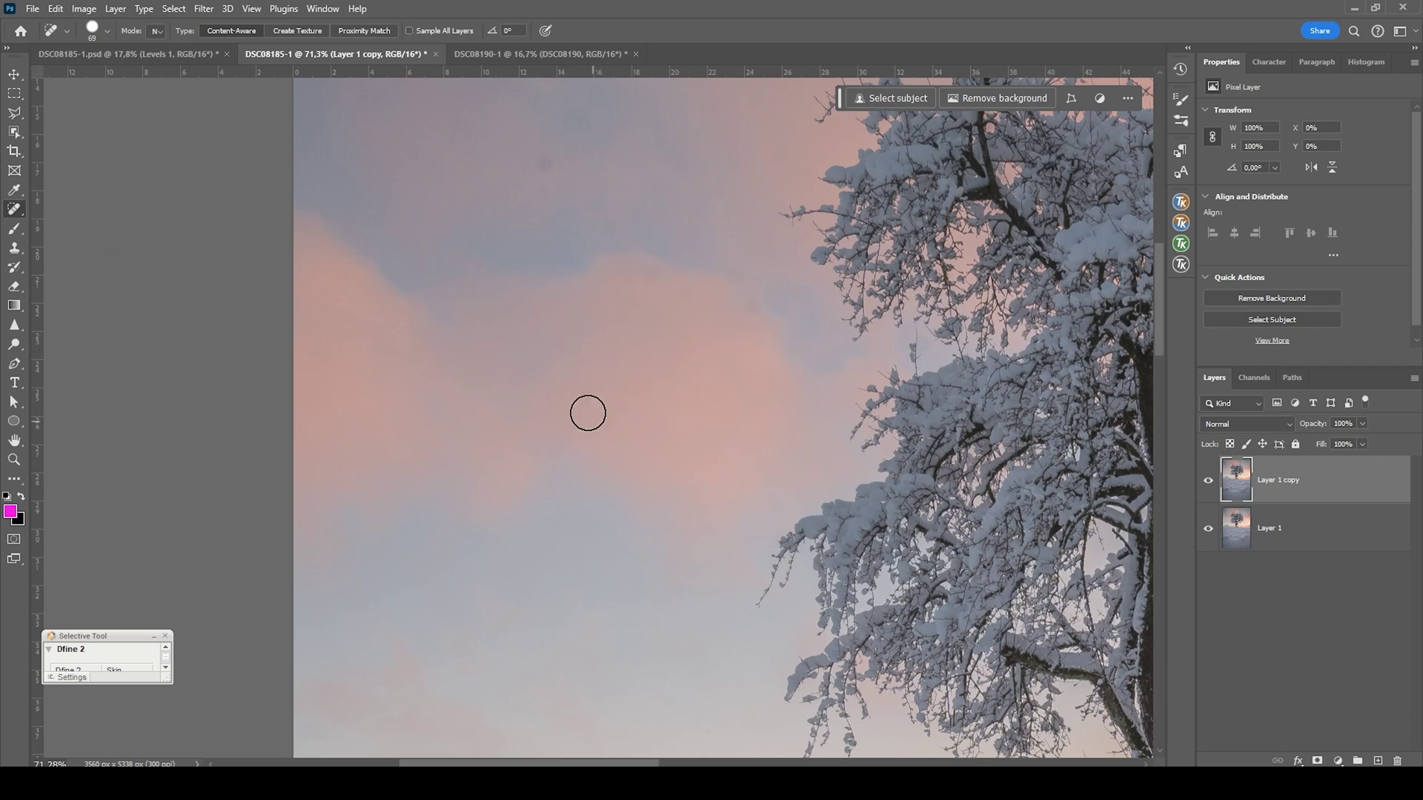
{"action": "scroll", "coordinate": [644, 439], "scroll_direction": "up", "scroll_amount": 10}
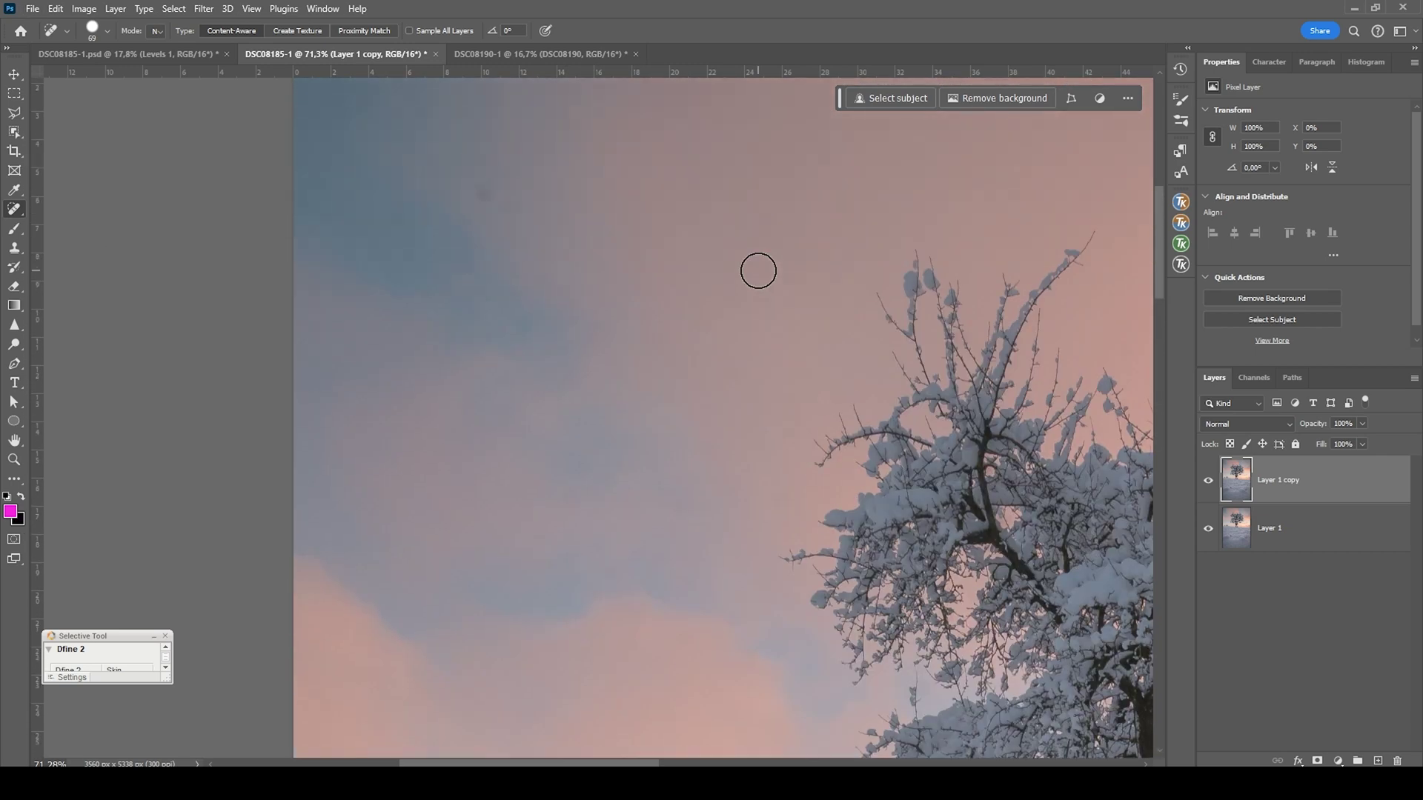
{"action": "left_click", "coordinate": [485, 261]}
- Heal another spot near the sky's right edge
{"action": "scroll", "coordinate": [644, 324], "scroll_direction": "right", "scroll_amount": 10}
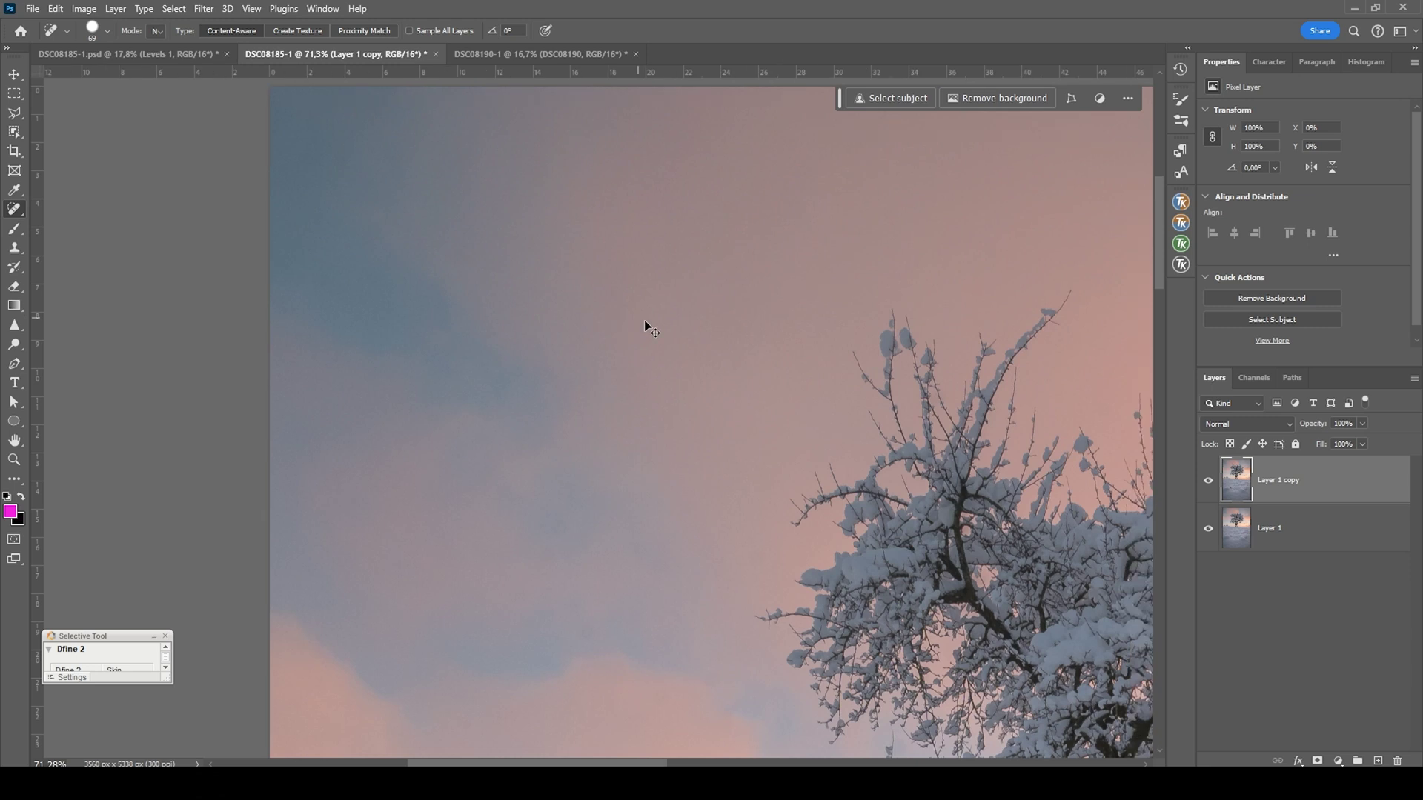
{"action": "scroll", "coordinate": [678, 373], "scroll_direction": "right", "scroll_amount": 5}
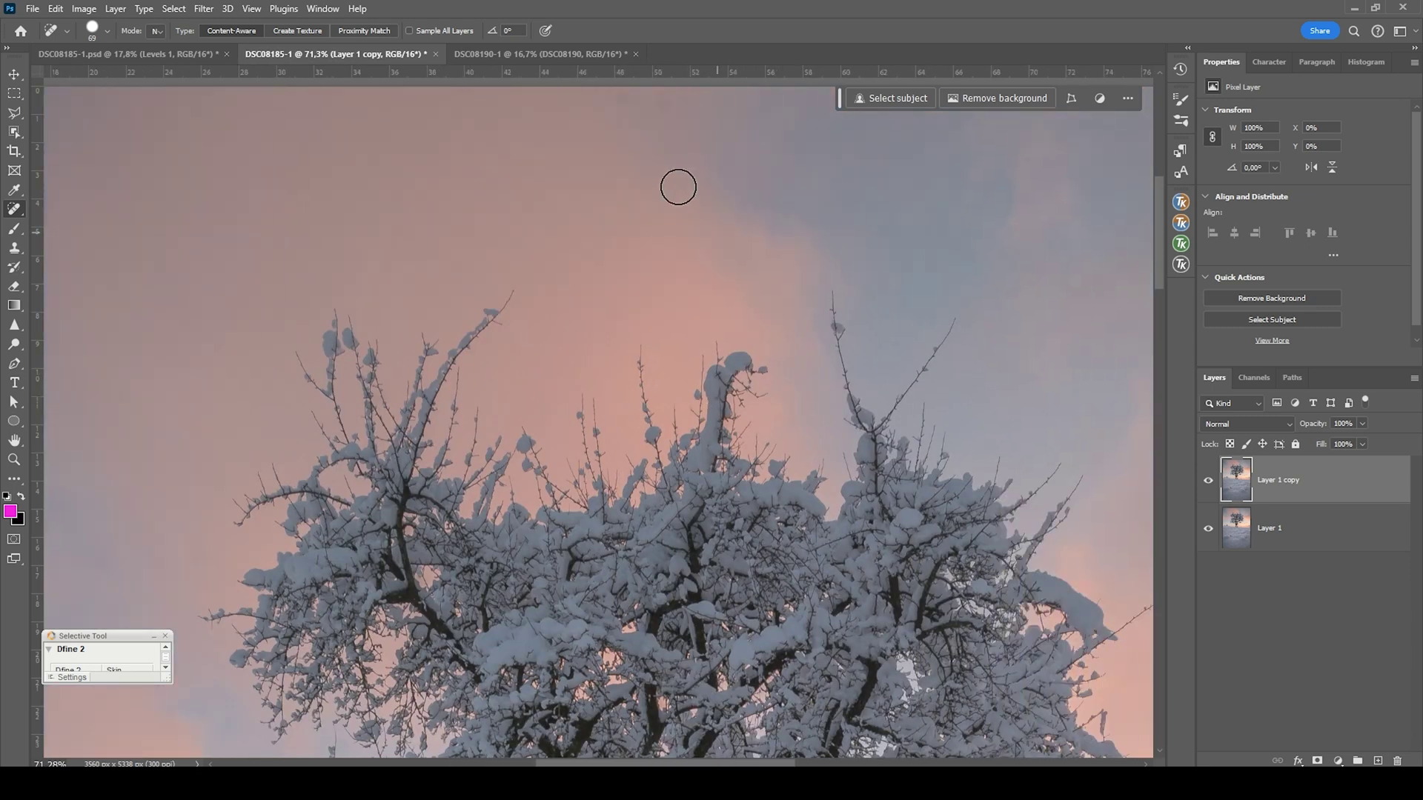
{"action": "scroll", "coordinate": [599, 422], "scroll_direction": "right", "scroll_amount": 15}
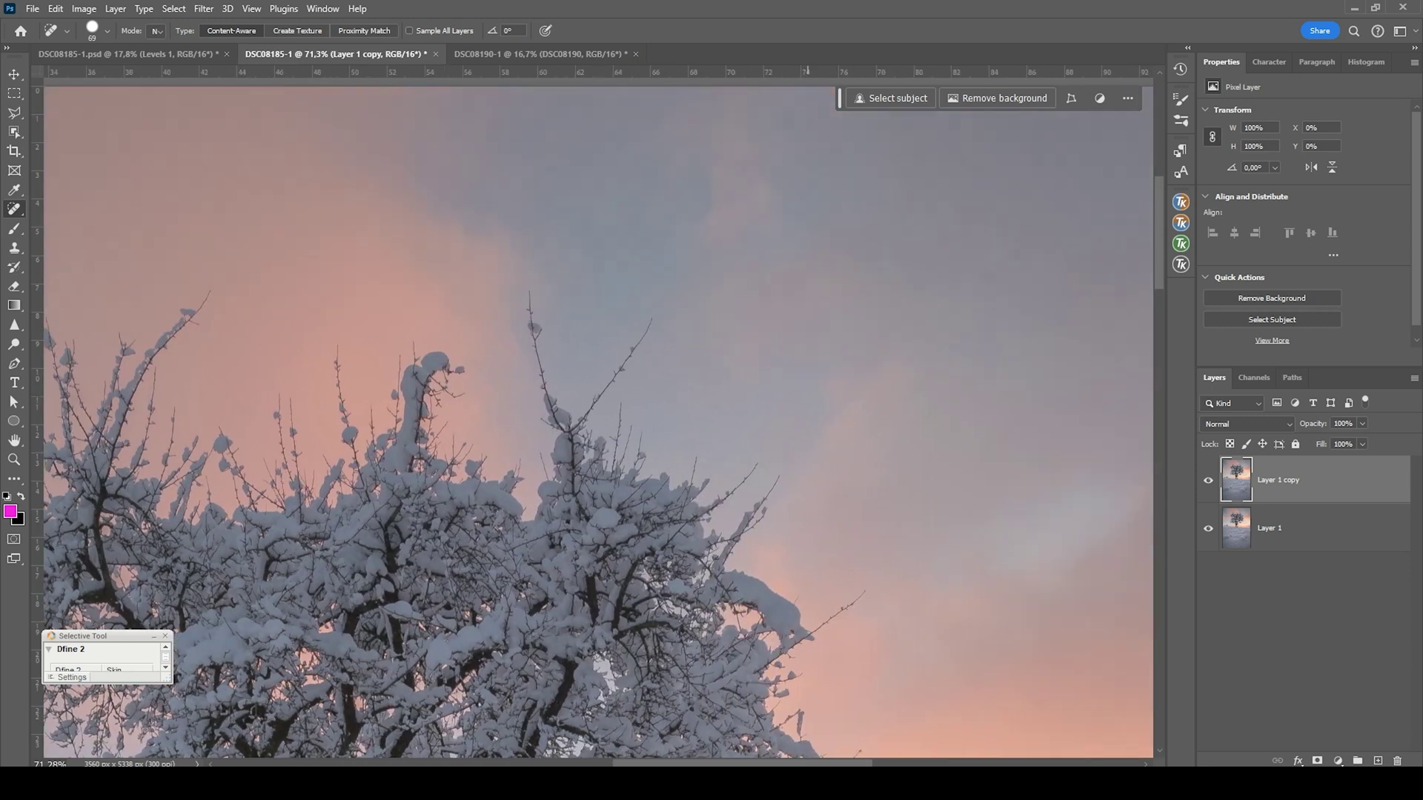
{"action": "left_click", "coordinate": [614, 278]}
{"action": "scroll", "coordinate": [629, 312], "scroll_direction": "down", "scroll_amount": 8}
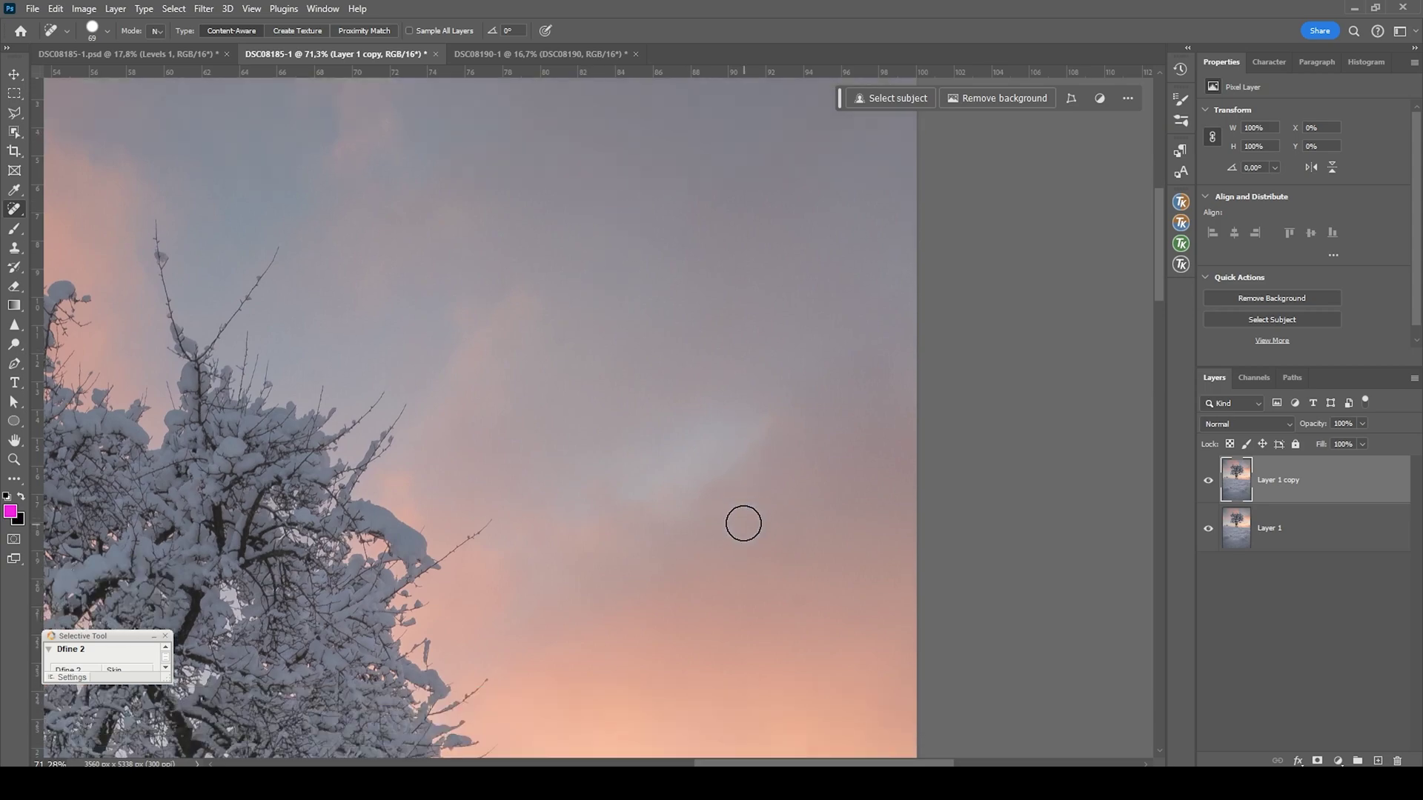
{"action": "scroll", "coordinate": [618, 244], "scroll_direction": "up", "scroll_amount": 2}
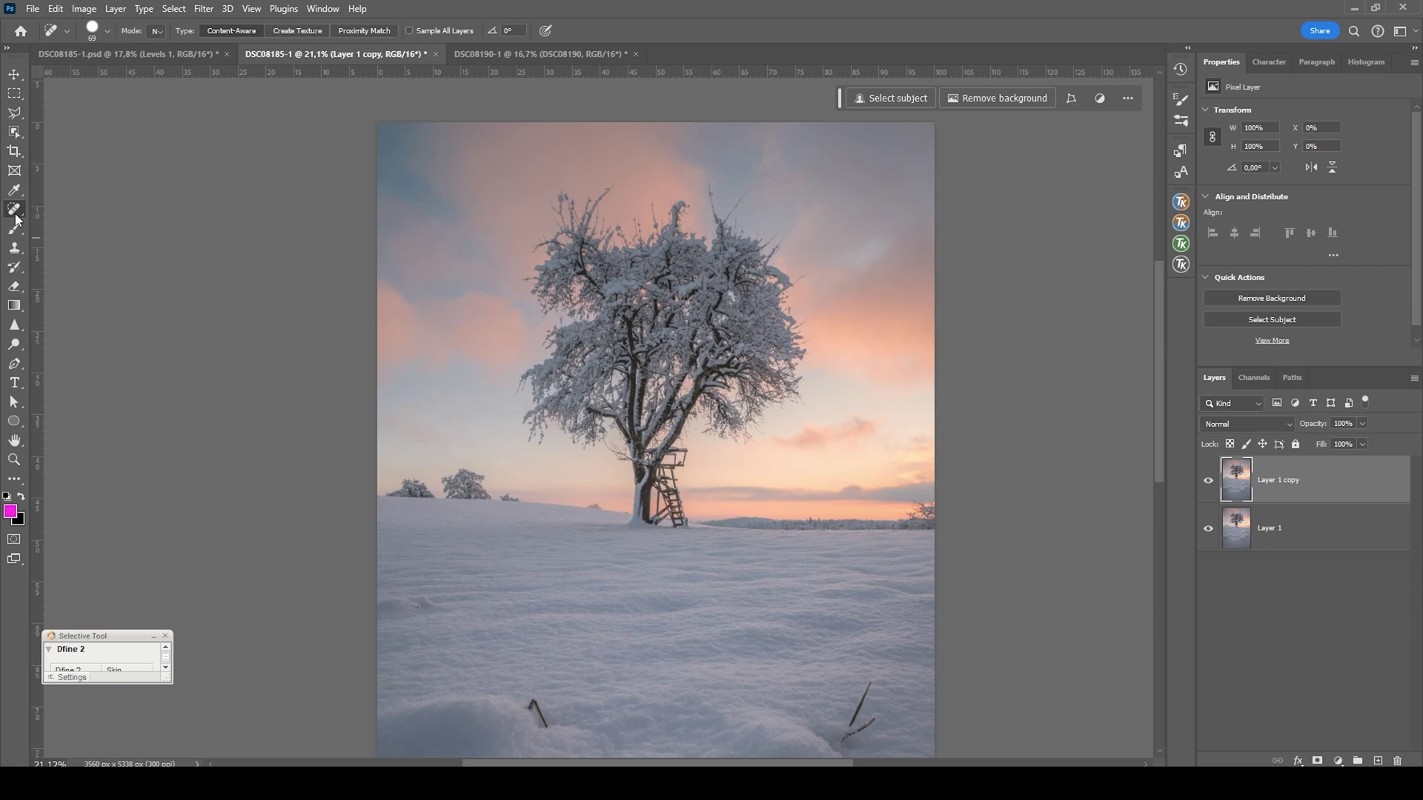
{"action": "right_click", "coordinate": [15, 217]}
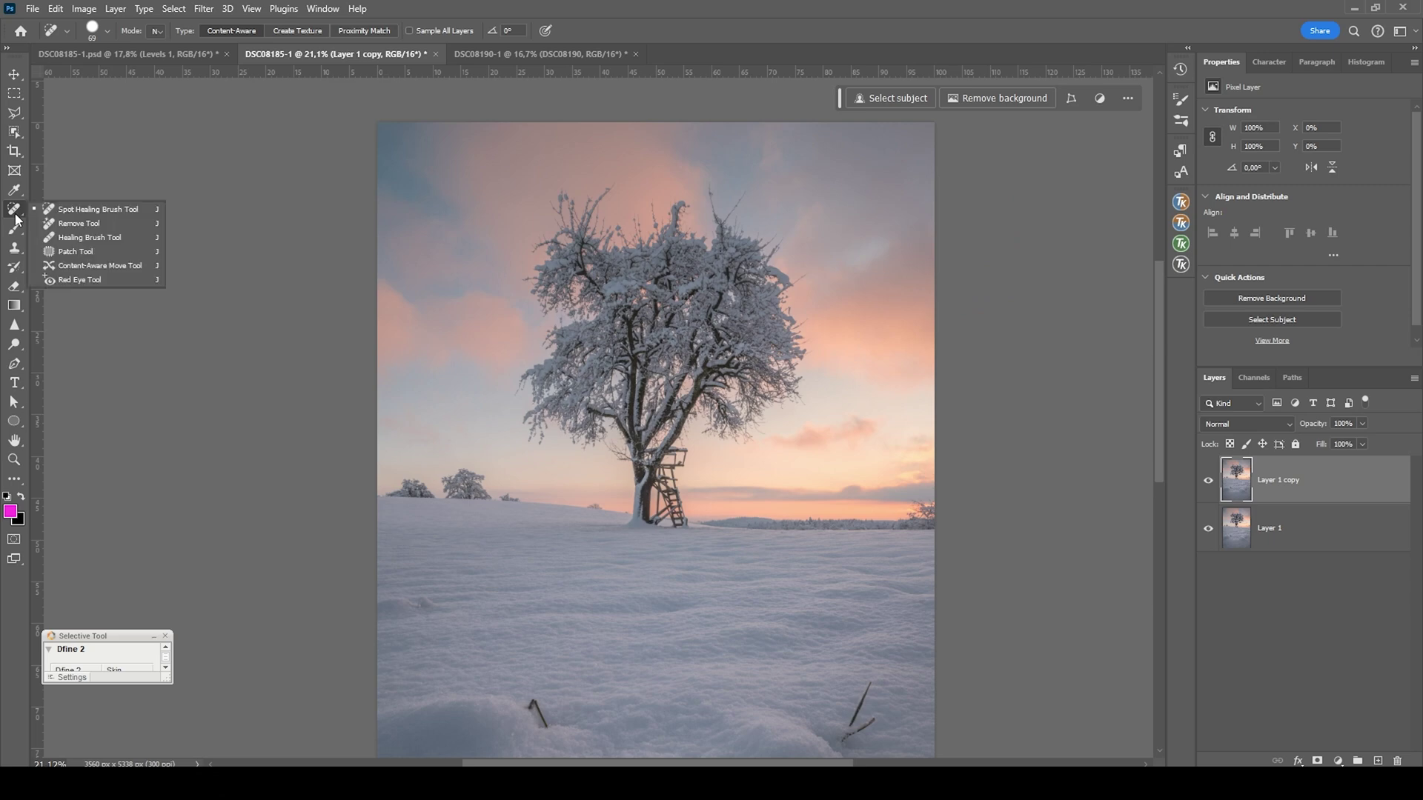
- Mark the small tree and bushes along the left horizon with the Remove Tool
{"action": "left_click", "coordinate": [90, 226]}
{"action": "scroll", "coordinate": [415, 495], "scroll_direction": "up", "scroll_amount": 10}
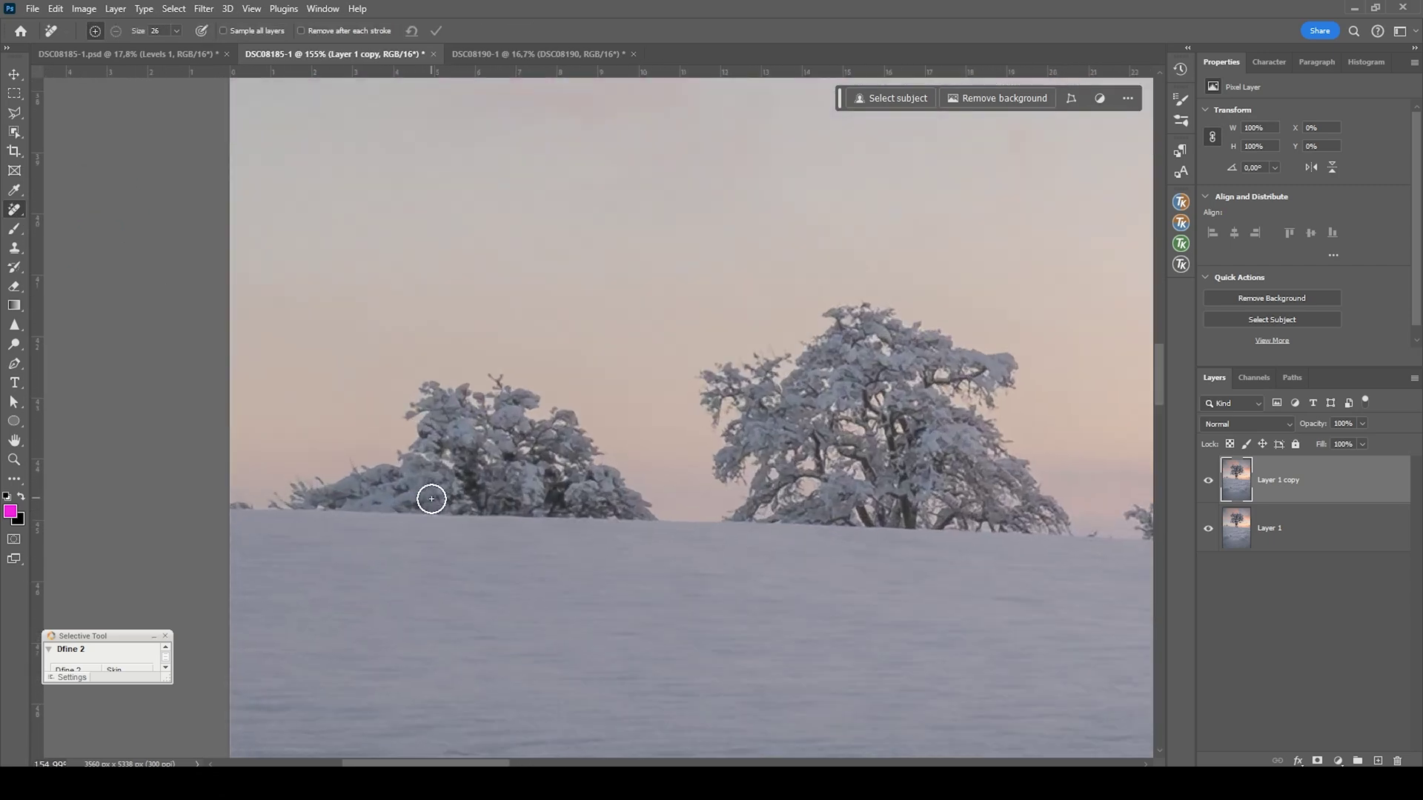
{"action": "mouse_move", "coordinate": [150, 508]}
{"action": "left_mouse_down"}
{"action": "mouse_move", "coordinate": [387, 459]}
{"action": "mouse_move", "coordinate": [442, 338]}
{"action": "mouse_move", "coordinate": [617, 373]}
{"action": "mouse_move", "coordinate": [756, 524]}
{"action": "mouse_move", "coordinate": [243, 509]}
{"action": "left_mouse_up"}
{"action": "scroll", "coordinate": [438, 534], "scroll_direction": "right", "scroll_amount": 4}
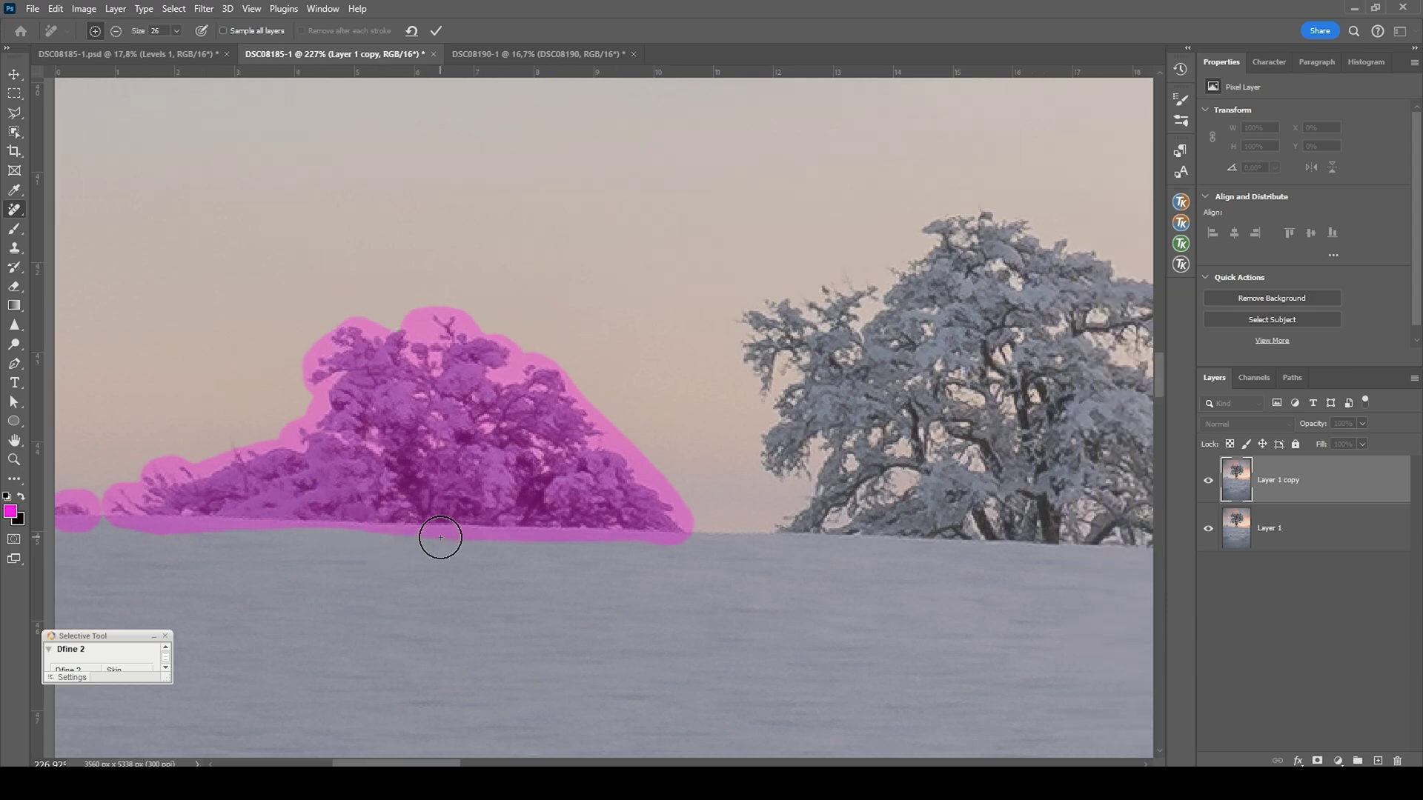
{"action": "scroll", "coordinate": [444, 537], "scroll_direction": "right", "scroll_amount": 4}
{"action": "mouse_move", "coordinate": [476, 559]}
{"action": "left_mouse_down"}
{"action": "mouse_move", "coordinate": [470, 318]}
{"action": "mouse_move", "coordinate": [832, 499]}
{"action": "left_mouse_up"}
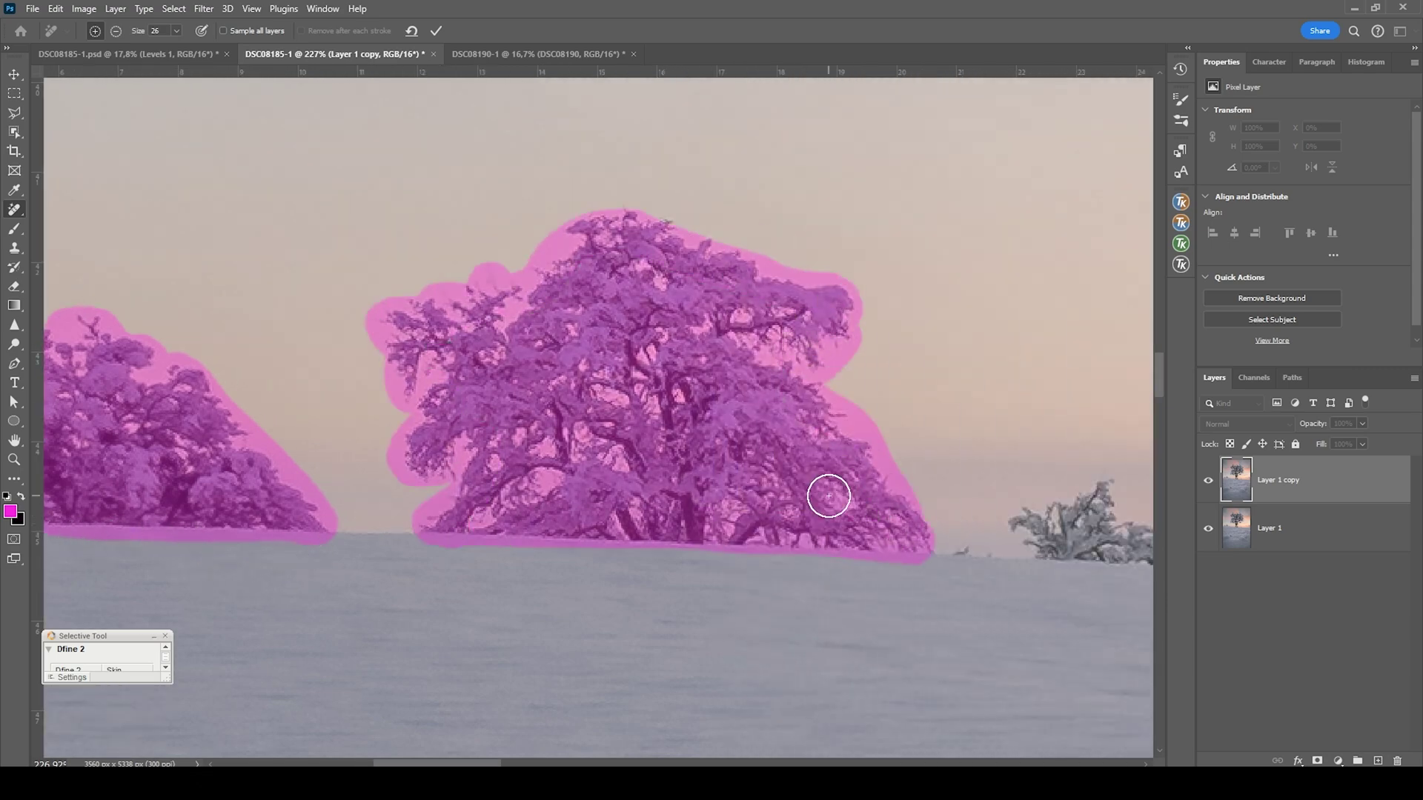
{"action": "scroll", "coordinate": [1003, 575], "scroll_direction": "up", "scroll_amount": 3}
{"action": "scroll", "coordinate": [433, 498], "scroll_direction": "down", "scroll_amount": 10}
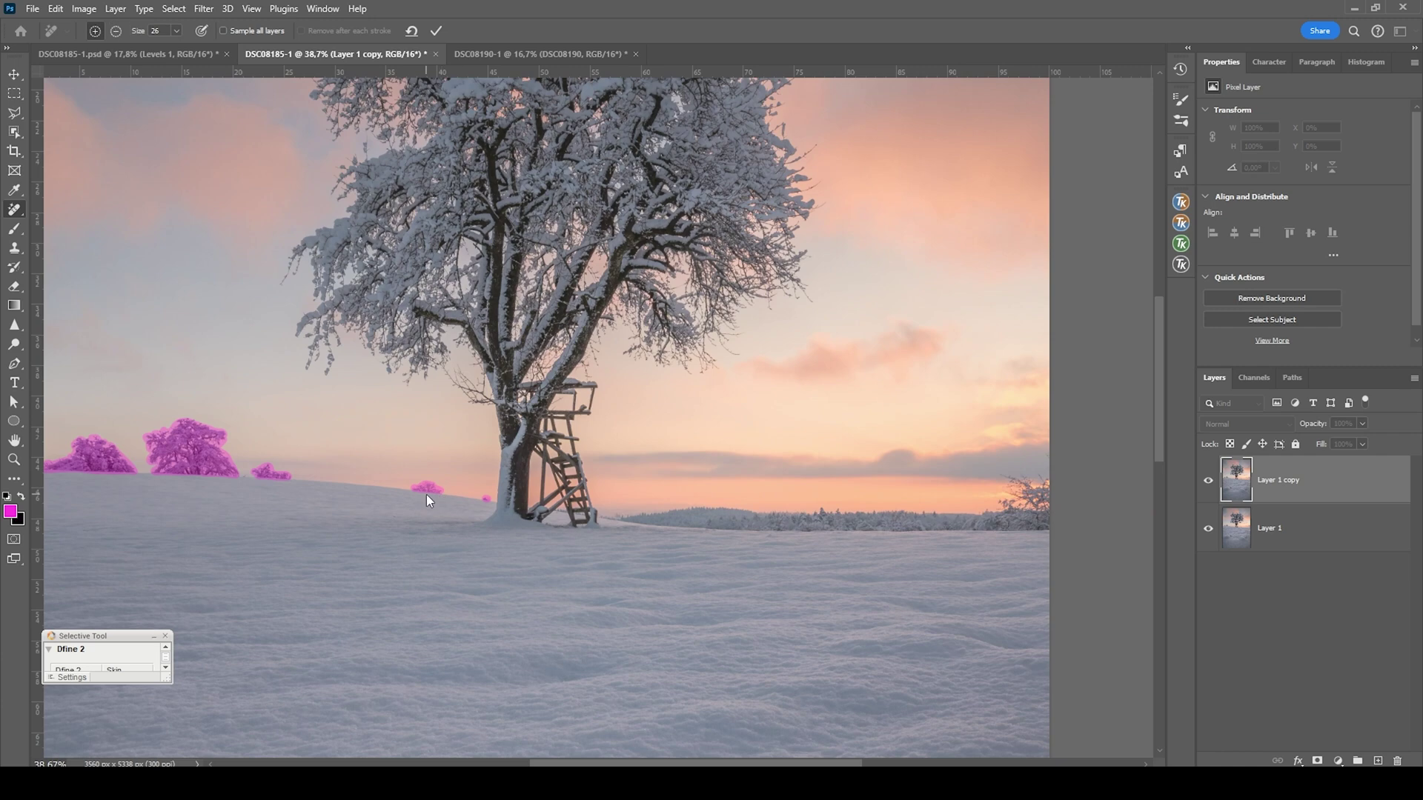
- Commit the removal and zoom out to view the cleaned snowfield
{"action": "left_click", "coordinate": [435, 30]}
{"action": "scroll", "coordinate": [336, 492], "scroll_direction": "down", "scroll_amount": 1}
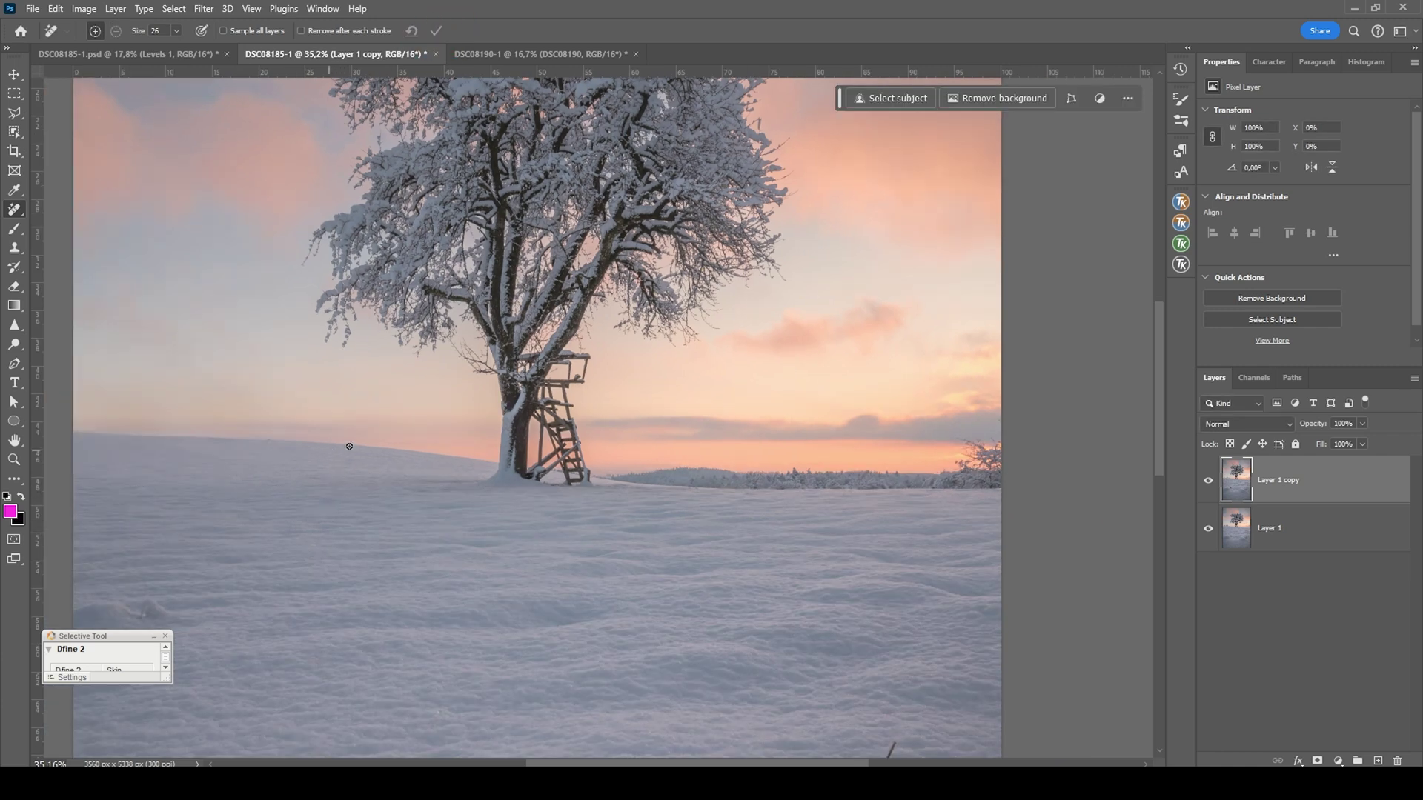
{"action": "scroll", "coordinate": [349, 446], "scroll_direction": "down", "scroll_amount": 4}
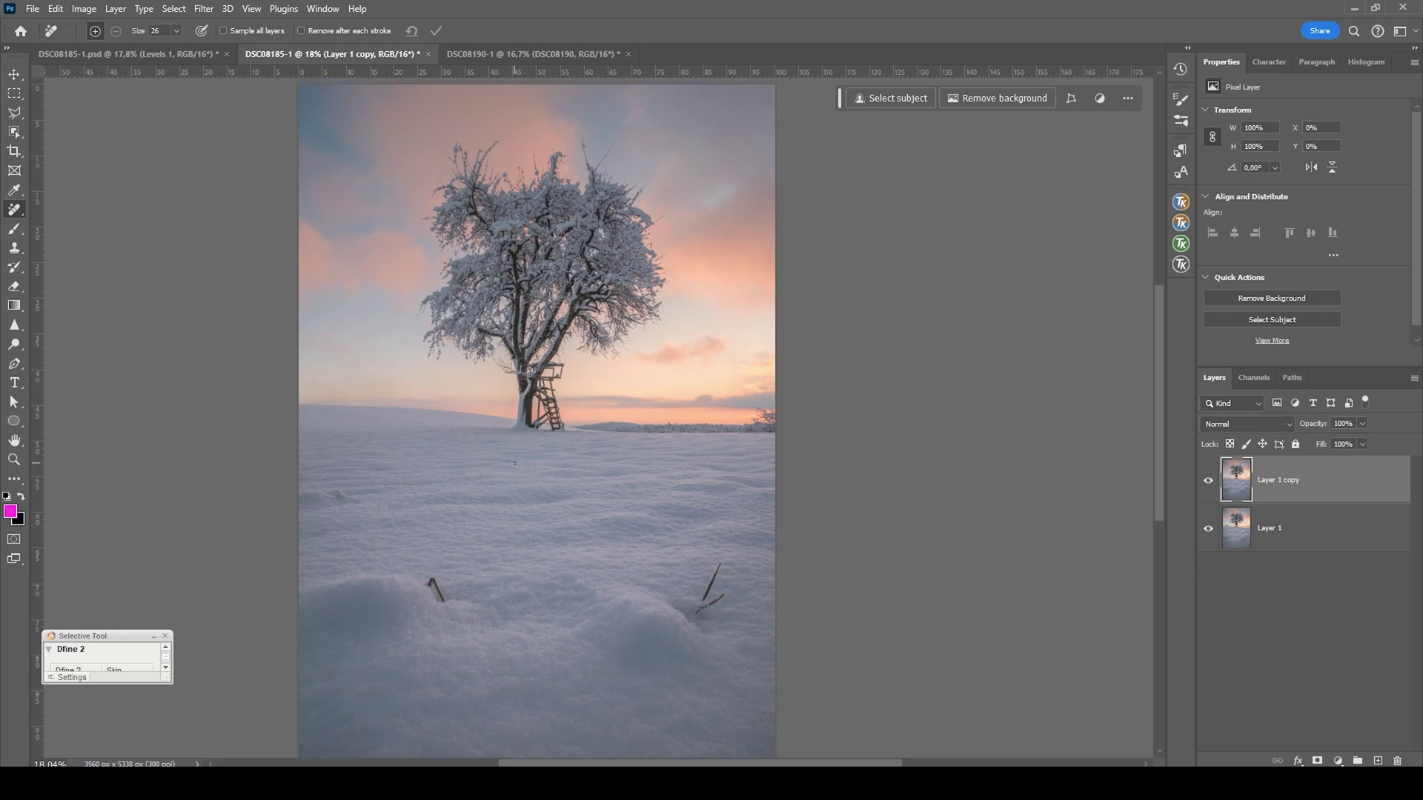
{"action": "scroll", "coordinate": [533, 471], "scroll_direction": "down", "scroll_amount": 1}
{"action": "scroll", "coordinate": [563, 480], "scroll_direction": "up", "scroll_amount": 2}
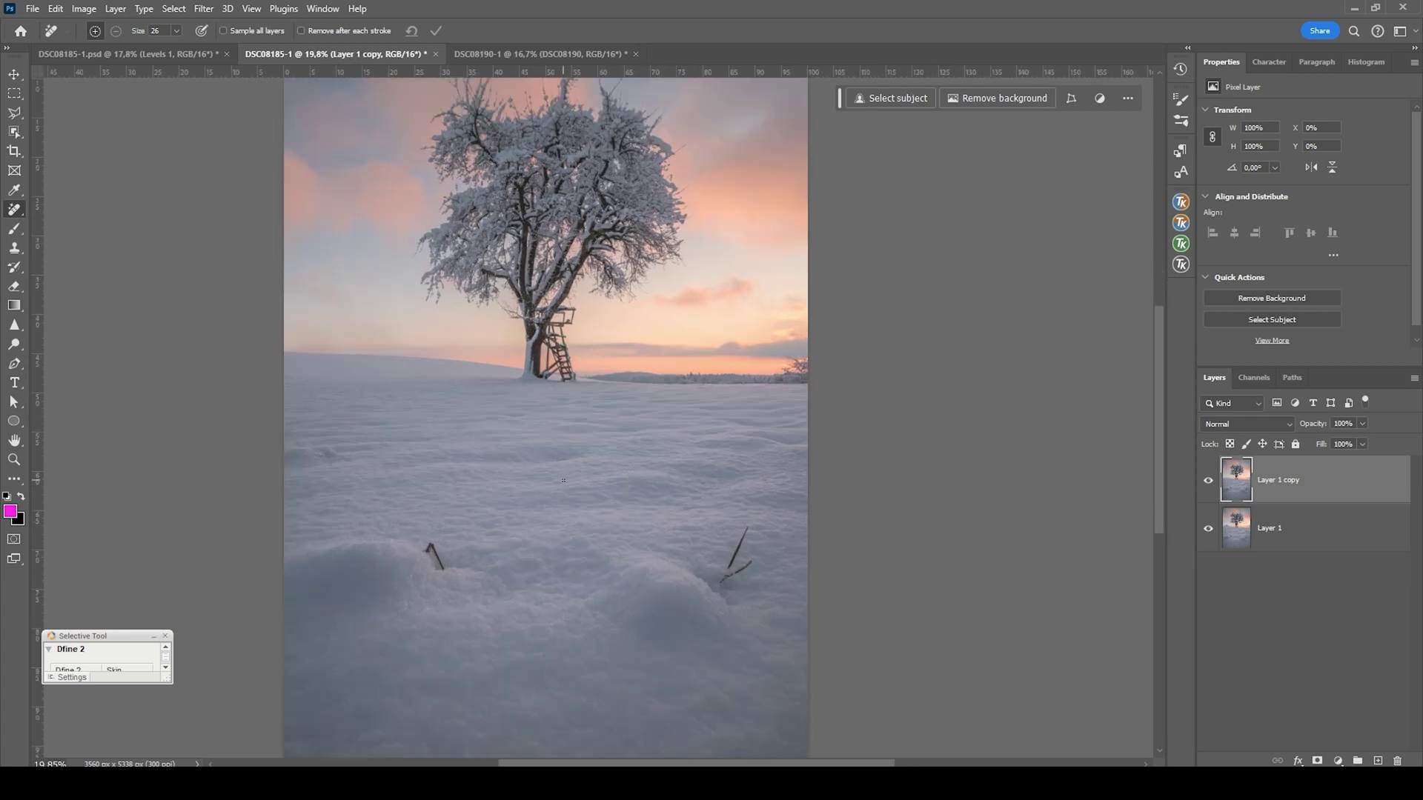
{"action": "scroll", "coordinate": [590, 562], "scroll_direction": "down", "scroll_amount": 1}
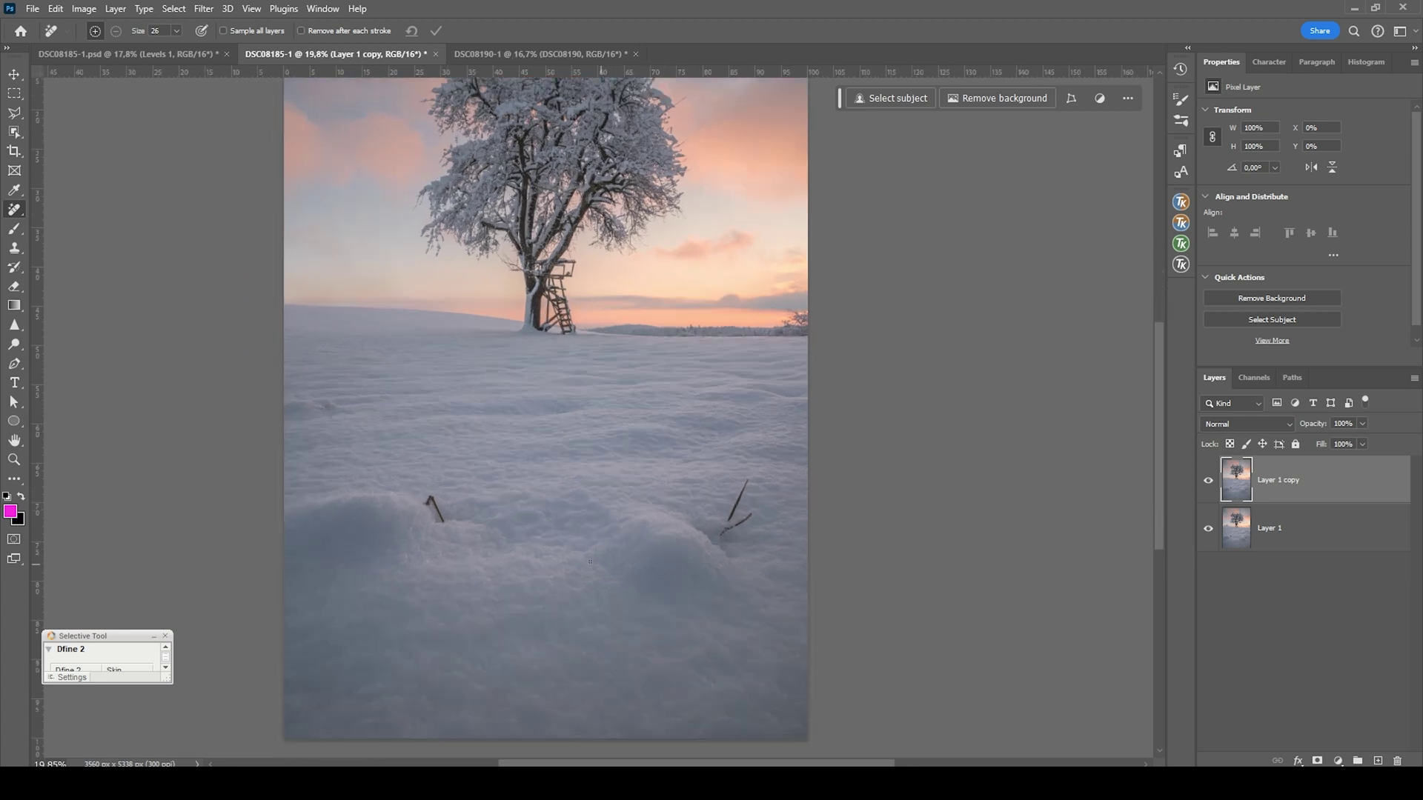
- Add a new empty Layer 2 set to Soft Light blending
{"action": "left_click", "coordinate": [1378, 761]}
{"action": "left_click", "coordinate": [1270, 425]}
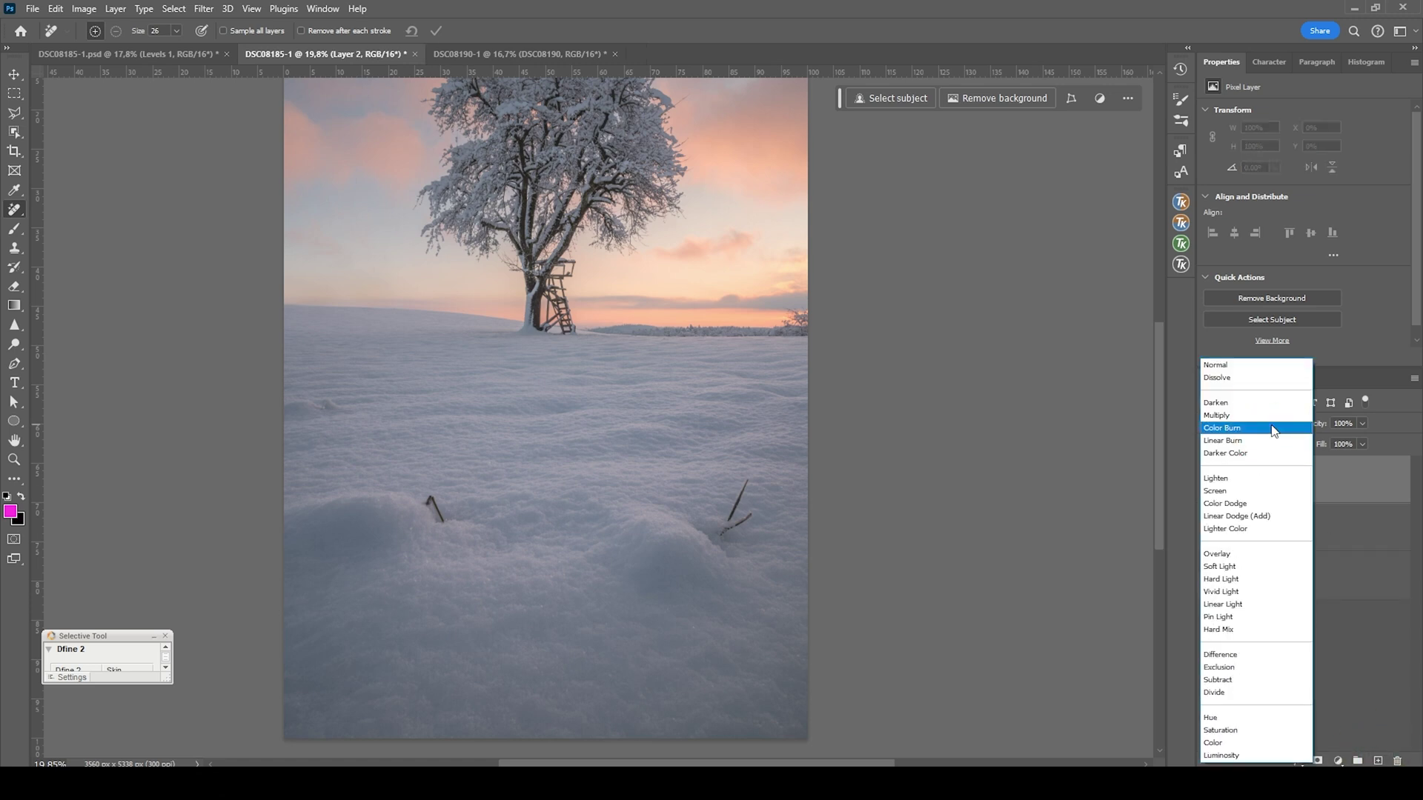
{"action": "left_click", "coordinate": [1271, 562]}
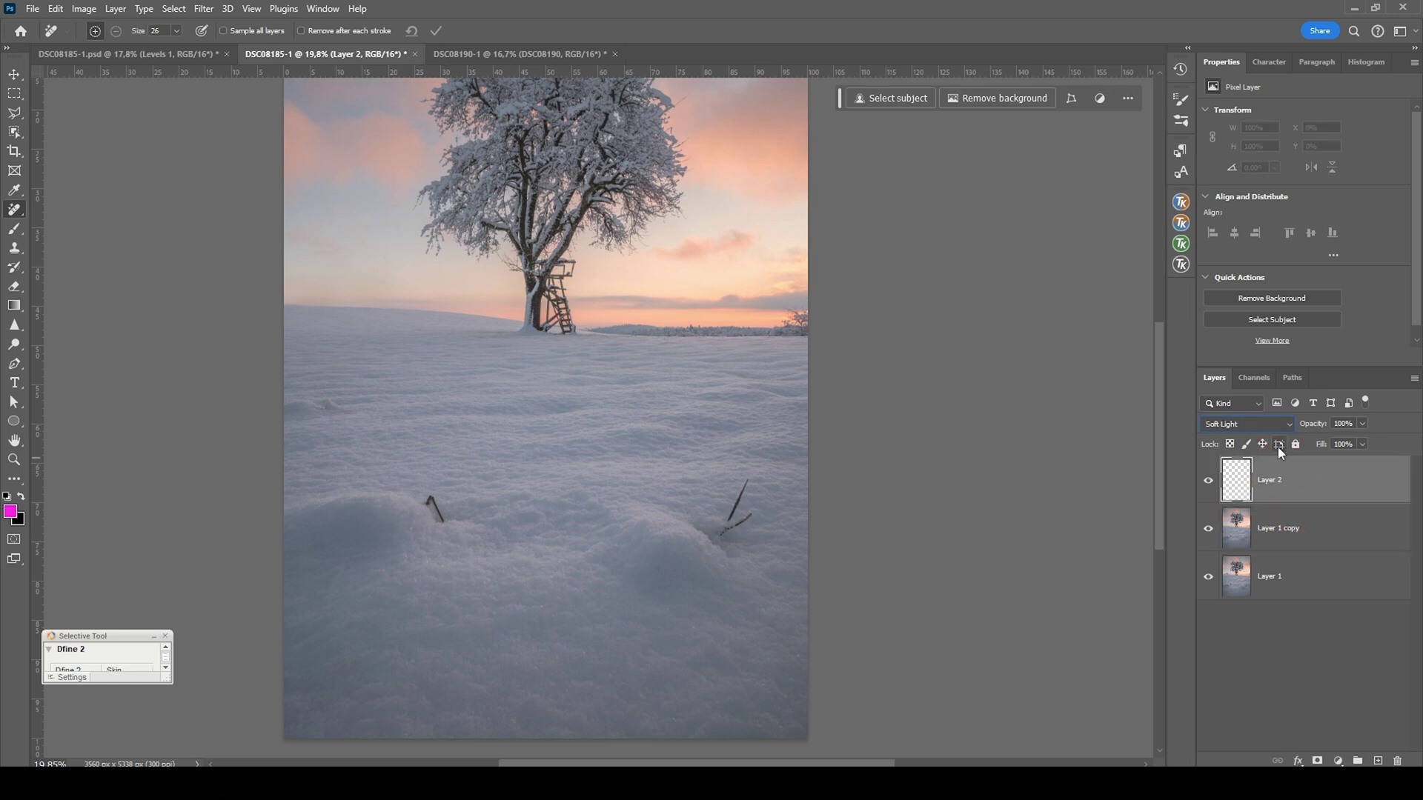
- Preview Lights 1, 2 and then 3 luminosity masks in TK RapidMask2
{"action": "left_click", "coordinate": [1181, 244]}
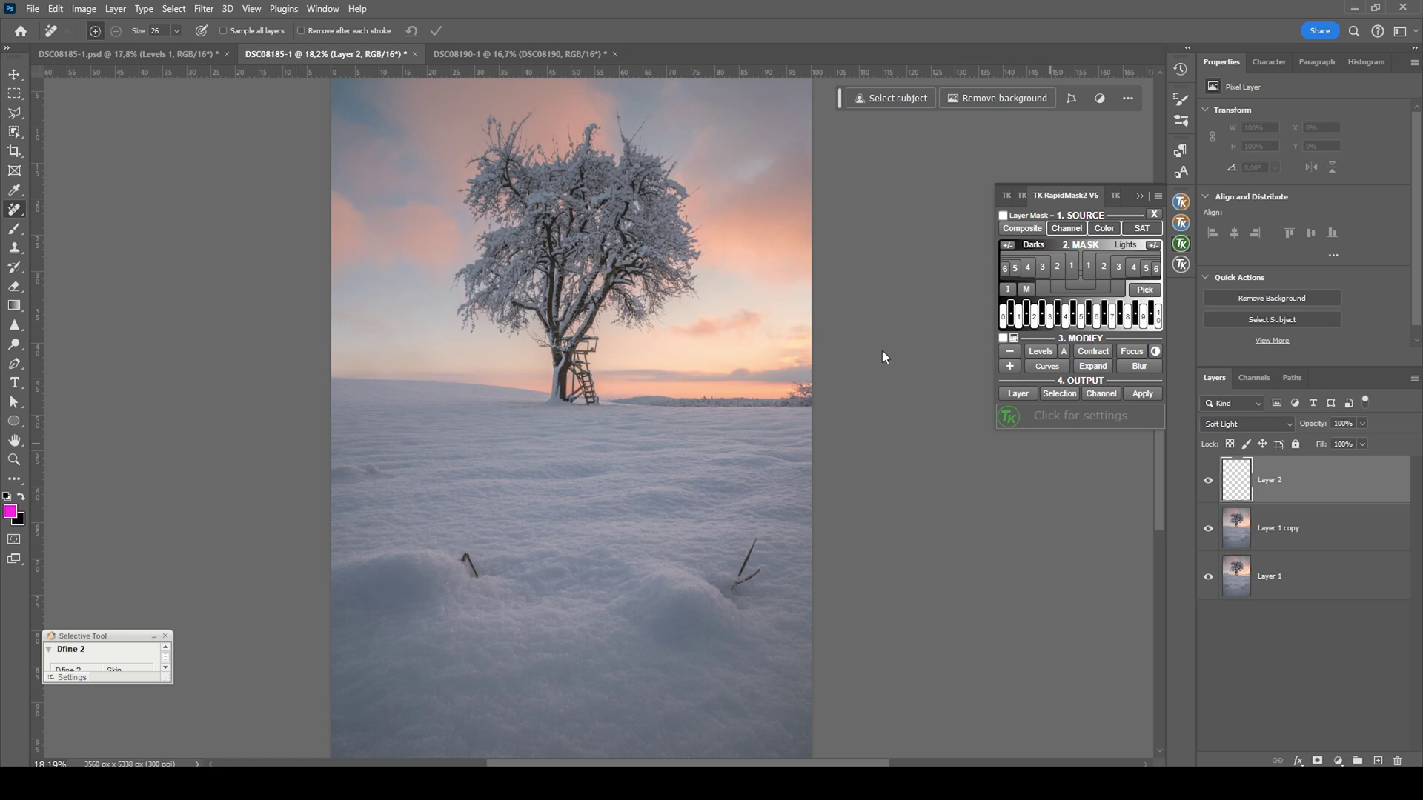
{"action": "scroll", "coordinate": [648, 407], "scroll_direction": "down", "scroll_amount": 1}
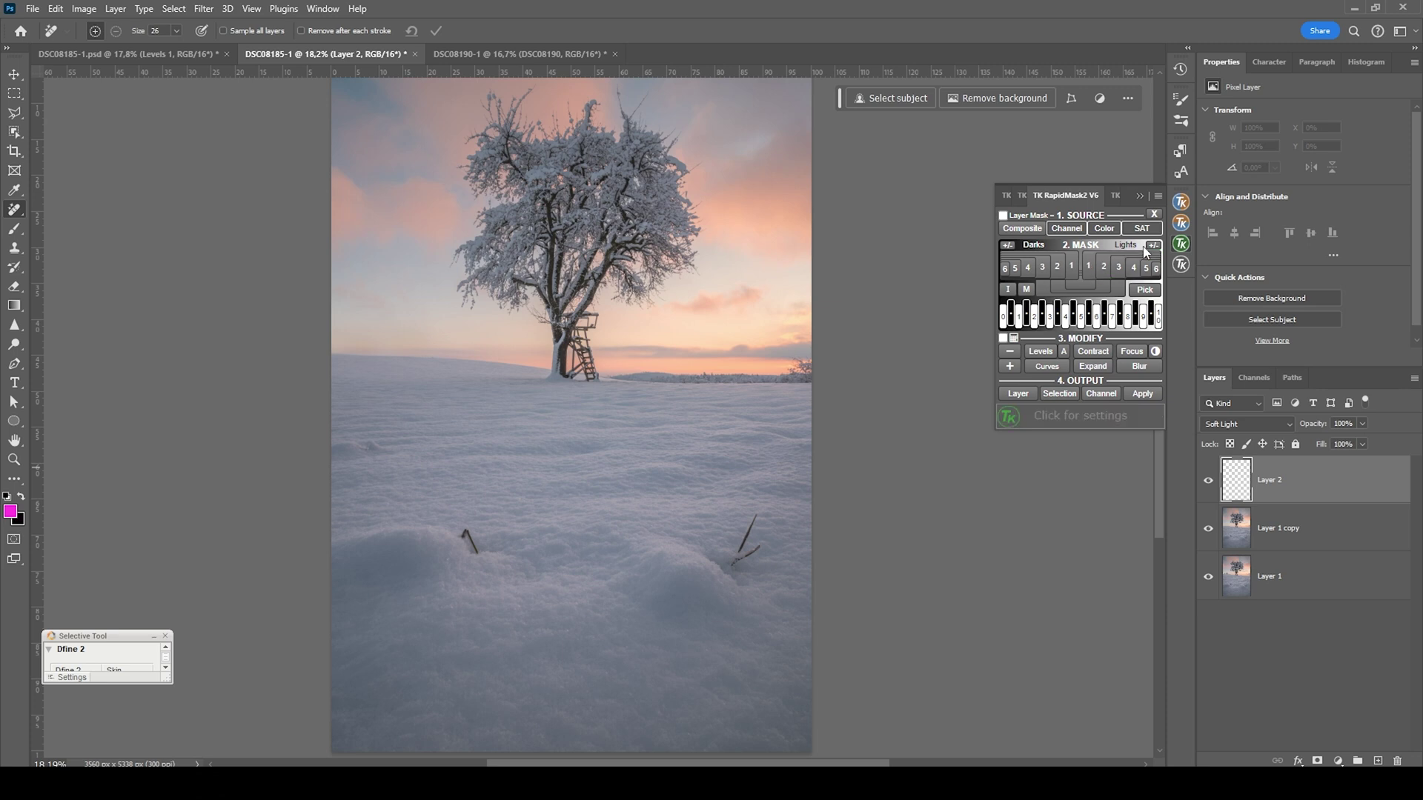
{"action": "left_click", "coordinate": [1101, 265]}
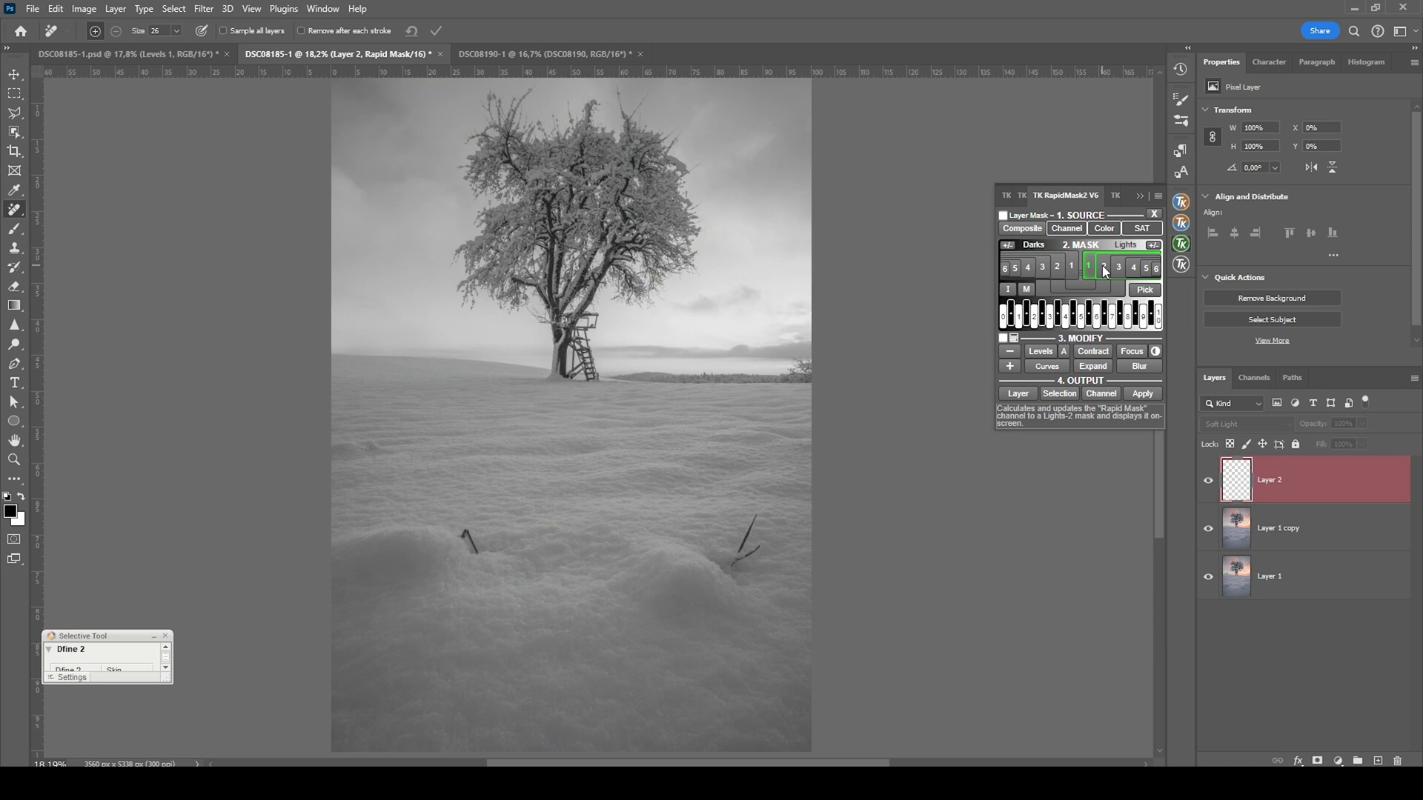
{"action": "left_click", "coordinate": [1101, 266]}
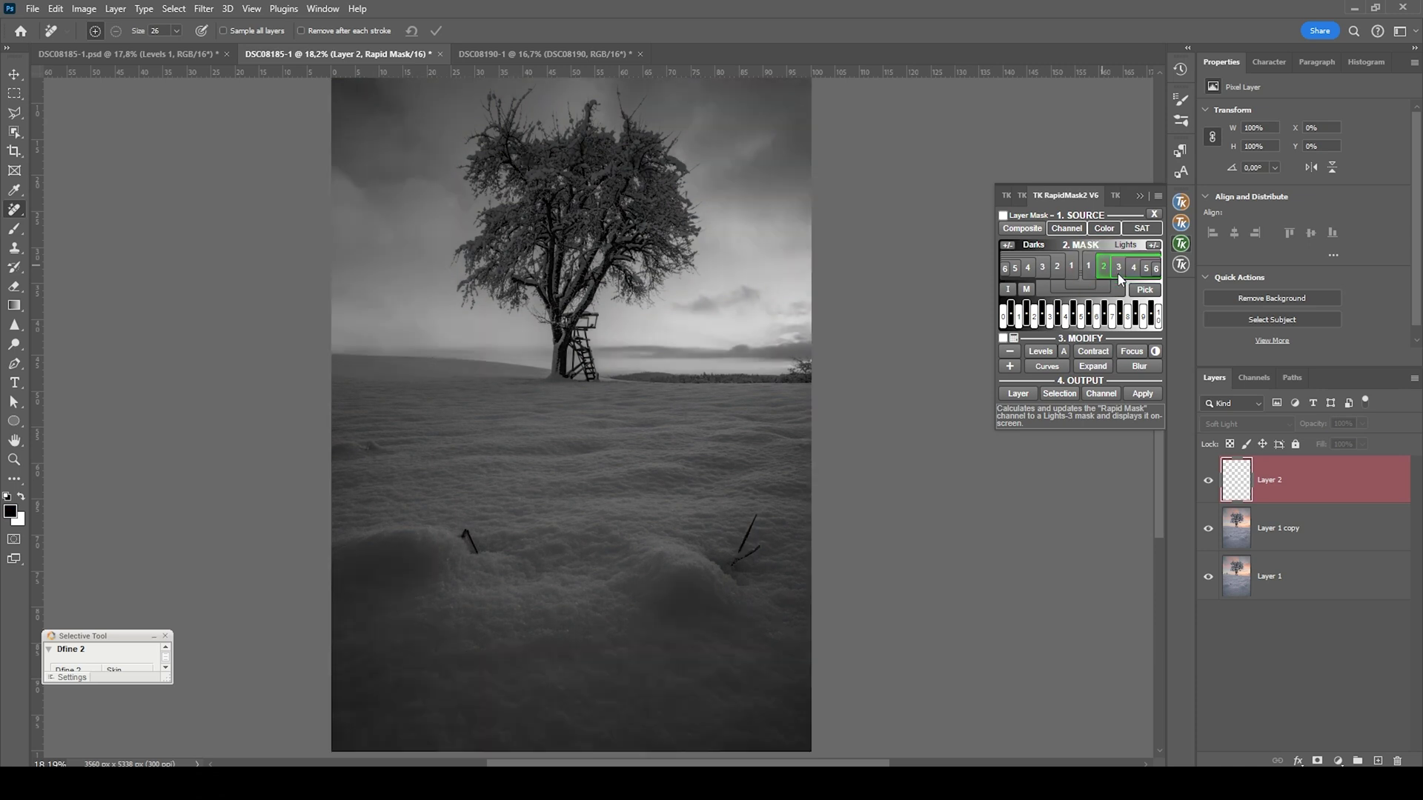
{"action": "left_click", "coordinate": [1119, 267]}
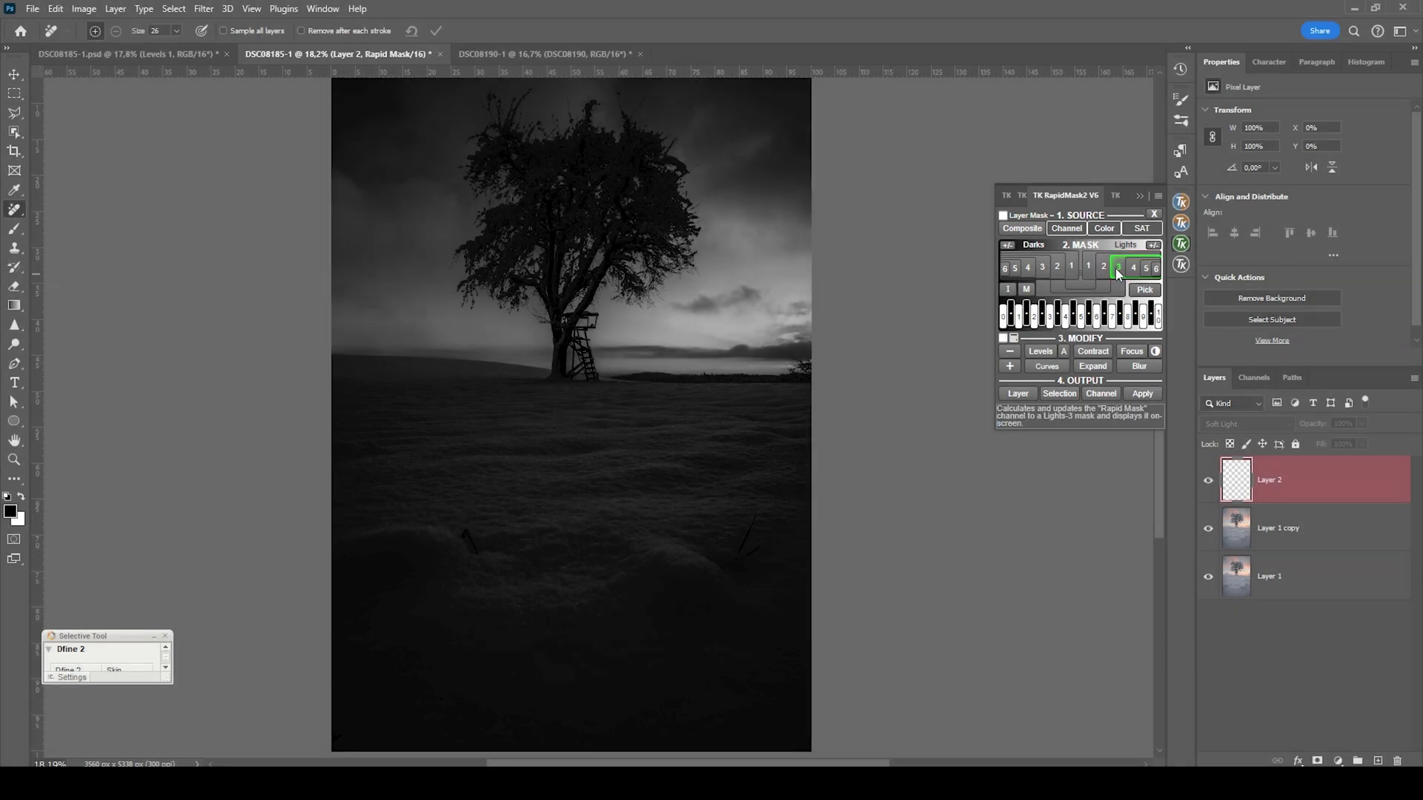
- Apply the Lights-3 mask to Layer 2 as a layer mask and target its pixels
{"action": "left_click", "coordinate": [1003, 216]}
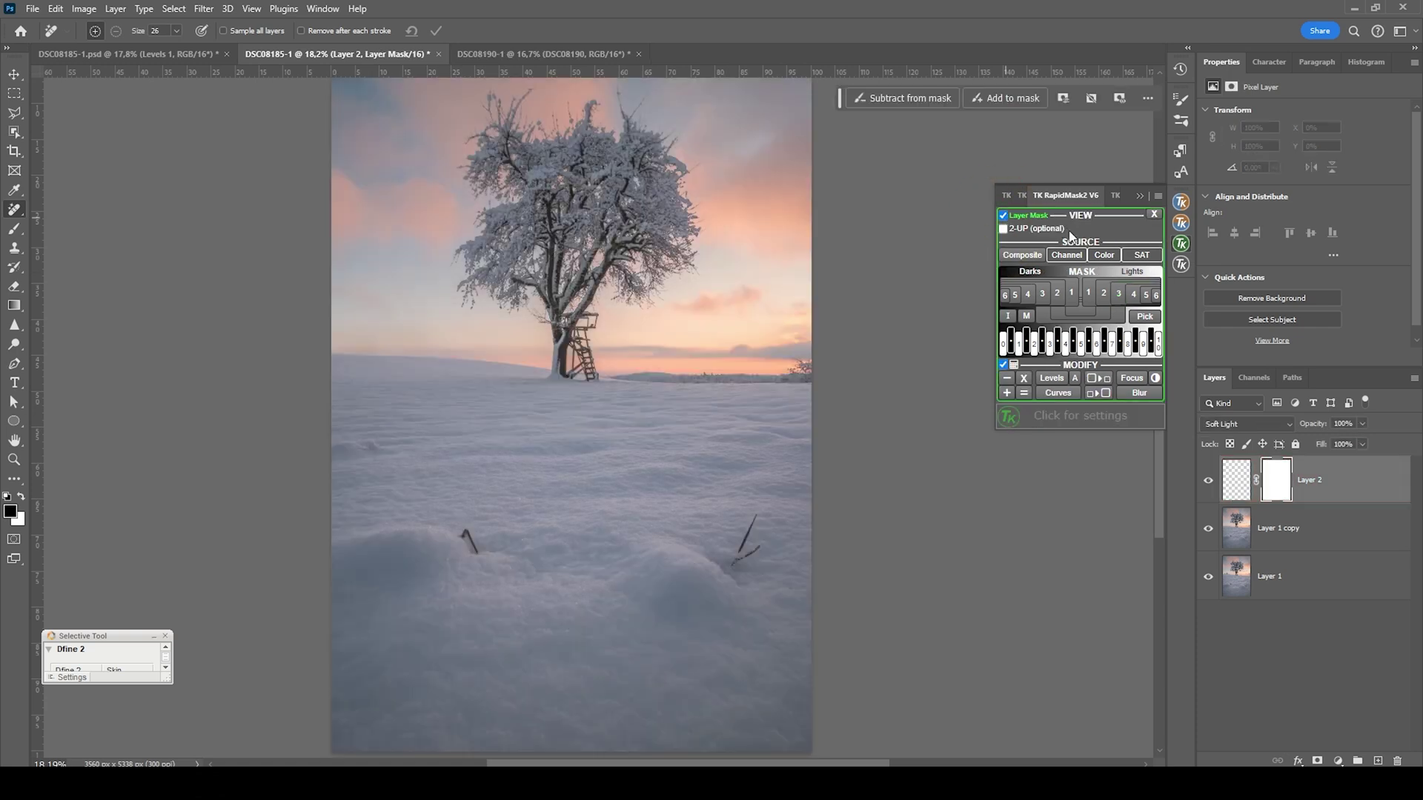
{"action": "left_click", "coordinate": [1119, 296]}
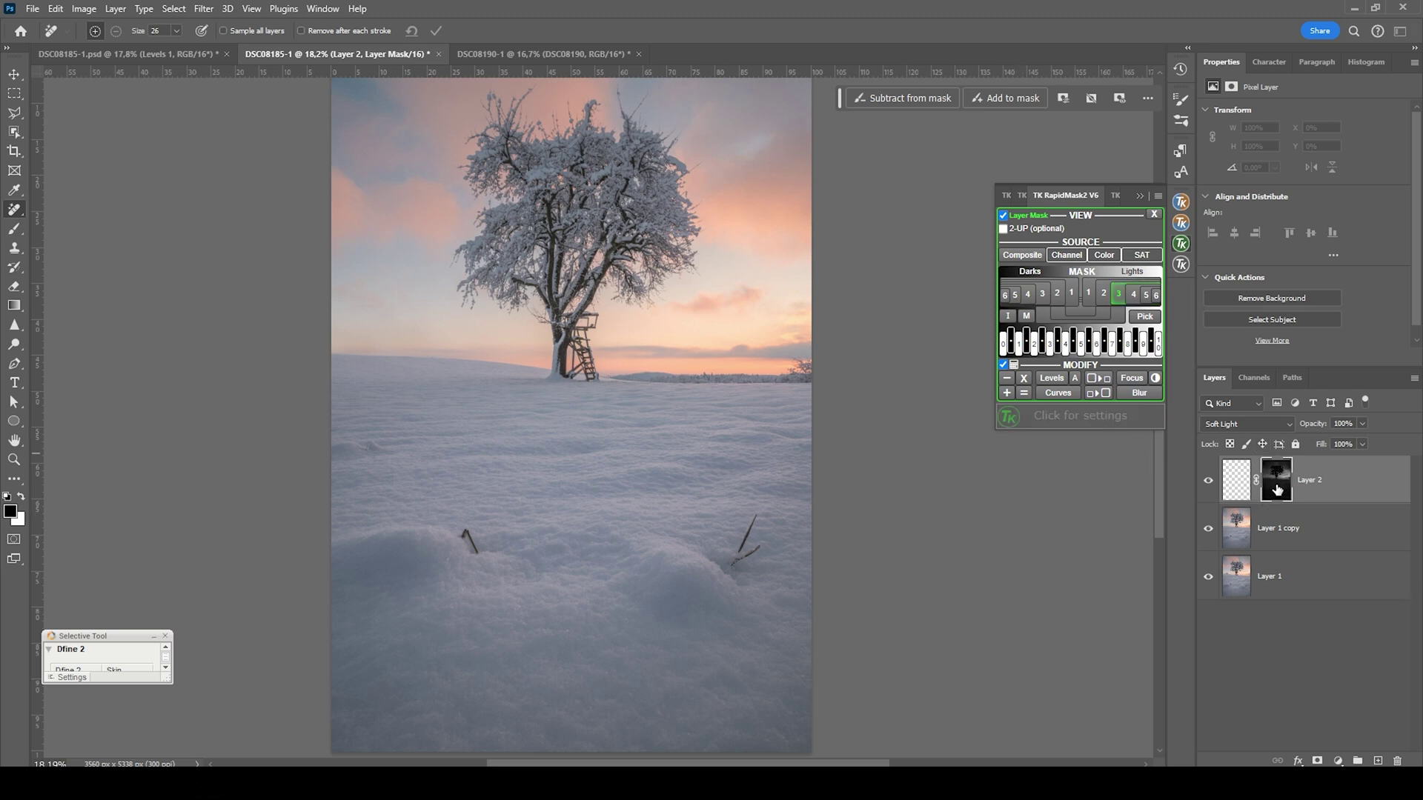
{"action": "left_click", "coordinate": [1236, 480]}
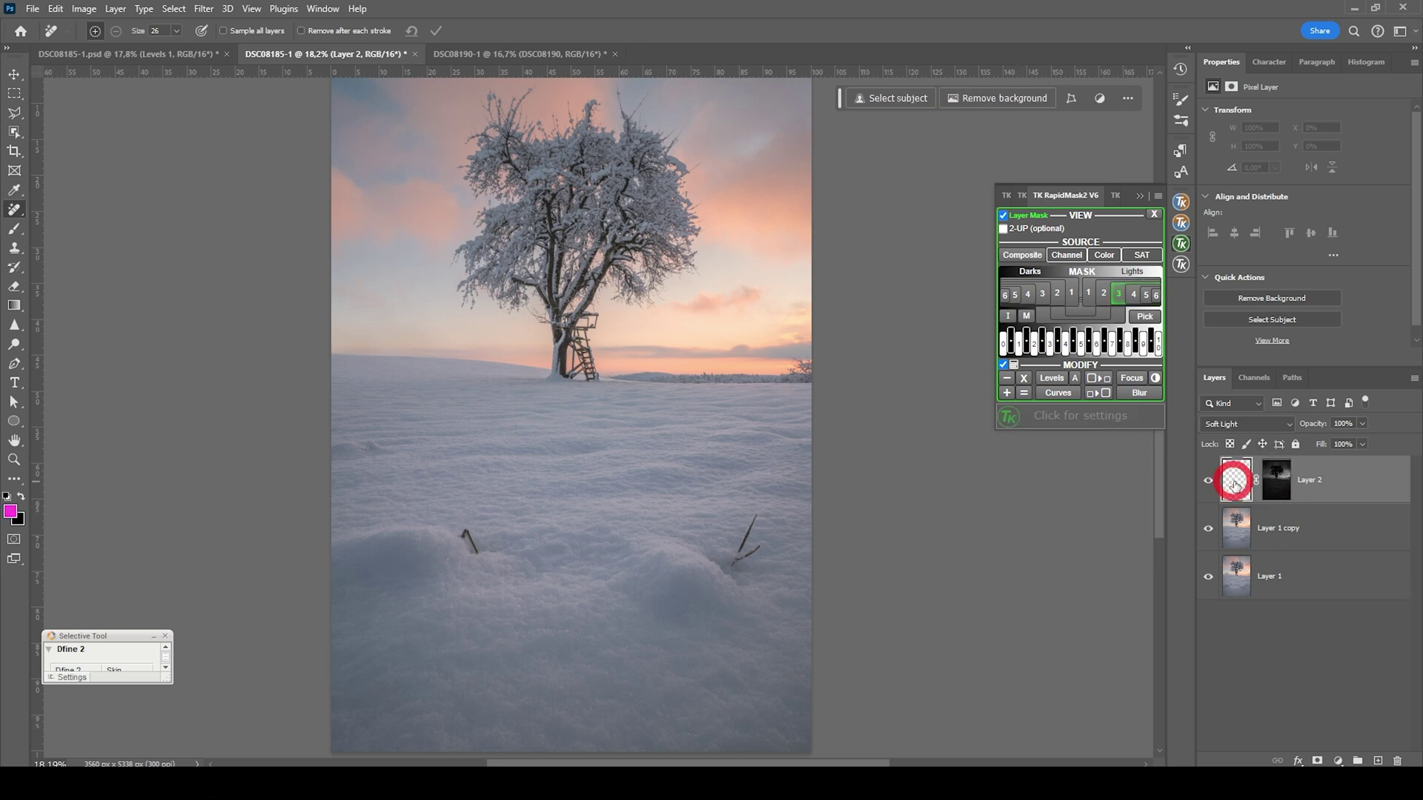
- Paint white (ffffff) over the foreground snow with a brush of about 1548 px
{"action": "key", "text": "b"}
{"action": "mouse_move", "coordinate": [623, 515]}
{"action": "left_mouse_down"}
{"action": "mouse_move", "coordinate": [540, 493]}
{"action": "mouse_move", "coordinate": [519, 504]}
{"action": "left_mouse_up"}
{"action": "left_click", "coordinate": [10, 511]}
{"action": "type", "text": "ffffff"}
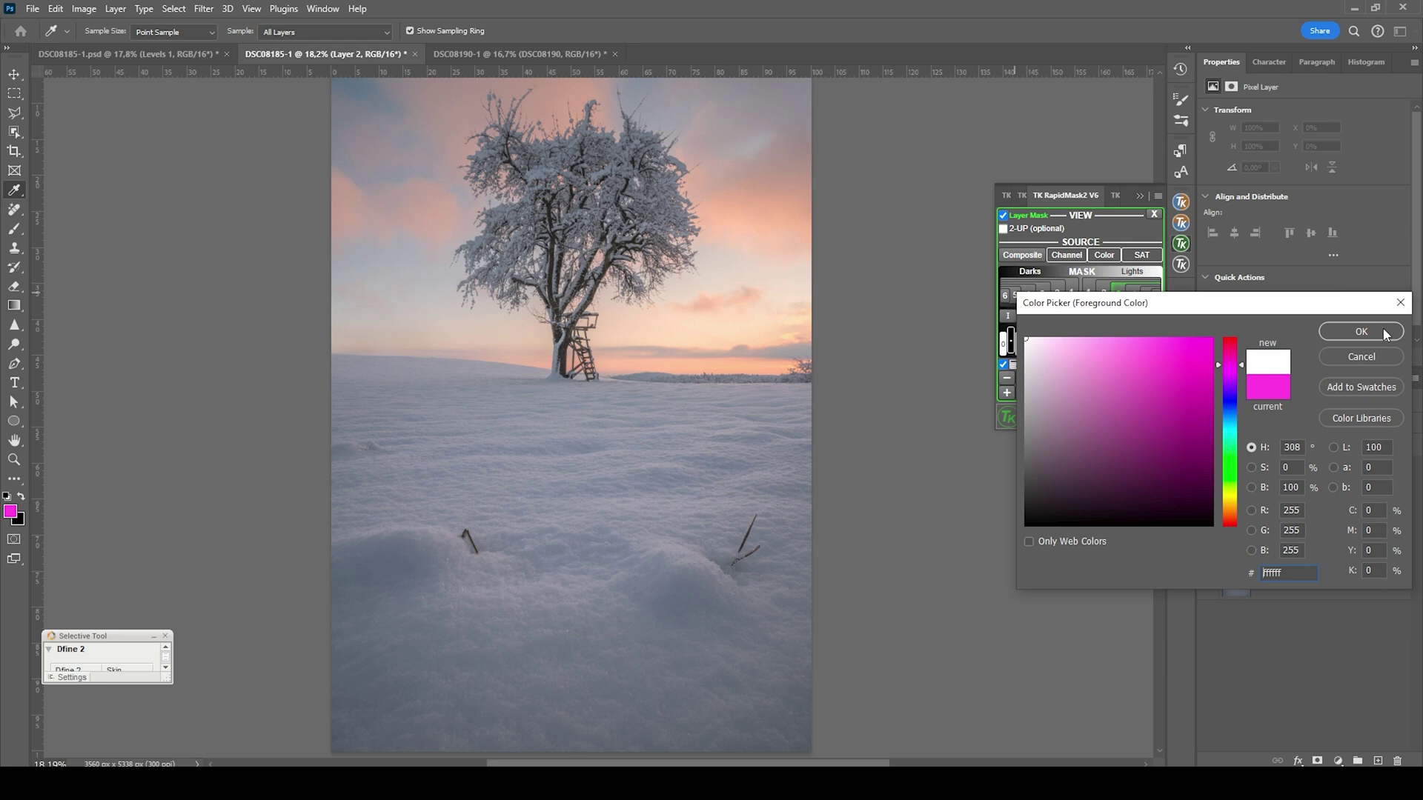
{"action": "left_click", "coordinate": [1361, 332]}
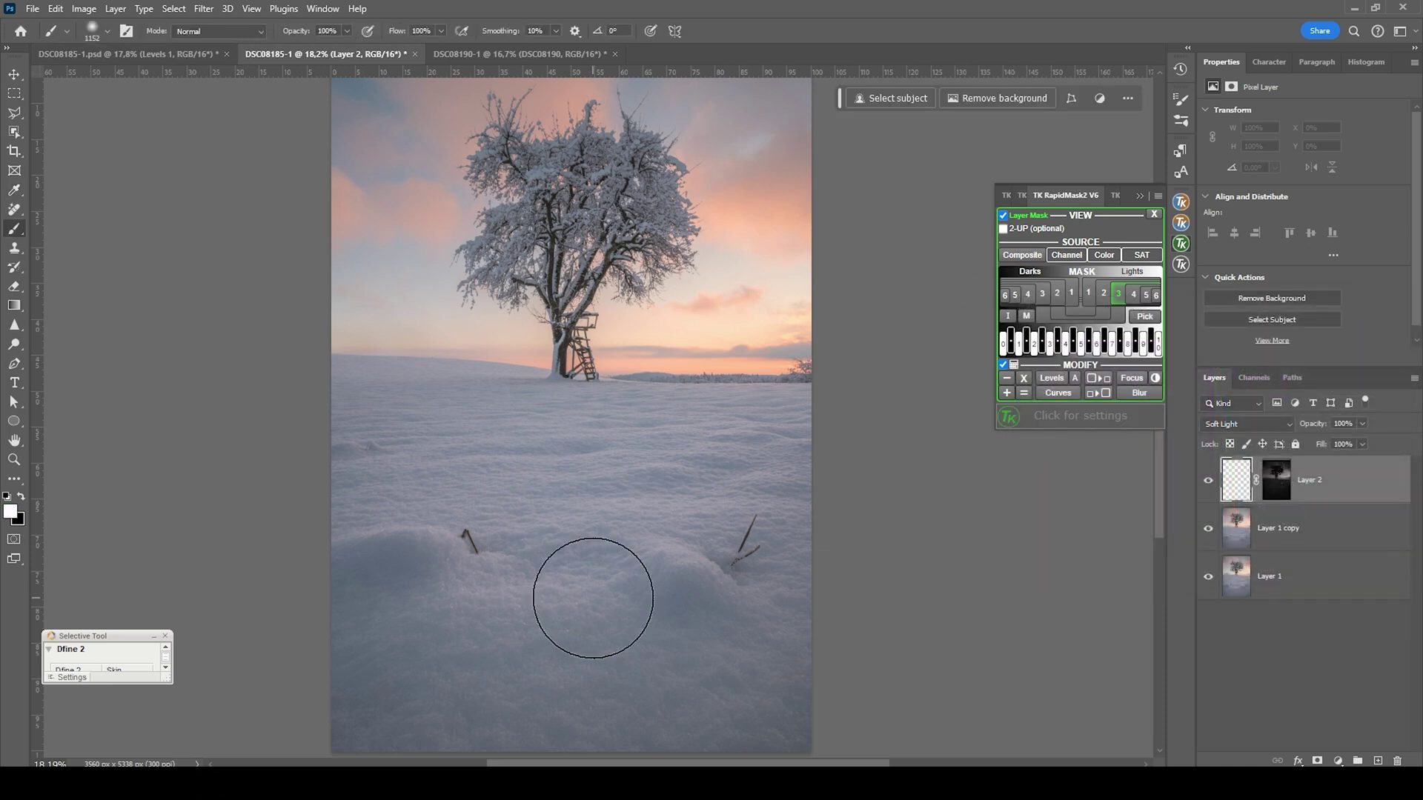
{"action": "right_click", "coordinate": [585, 522], "text": "alt"}
{"action": "right_click", "coordinate": [527, 518], "text": "alt"}
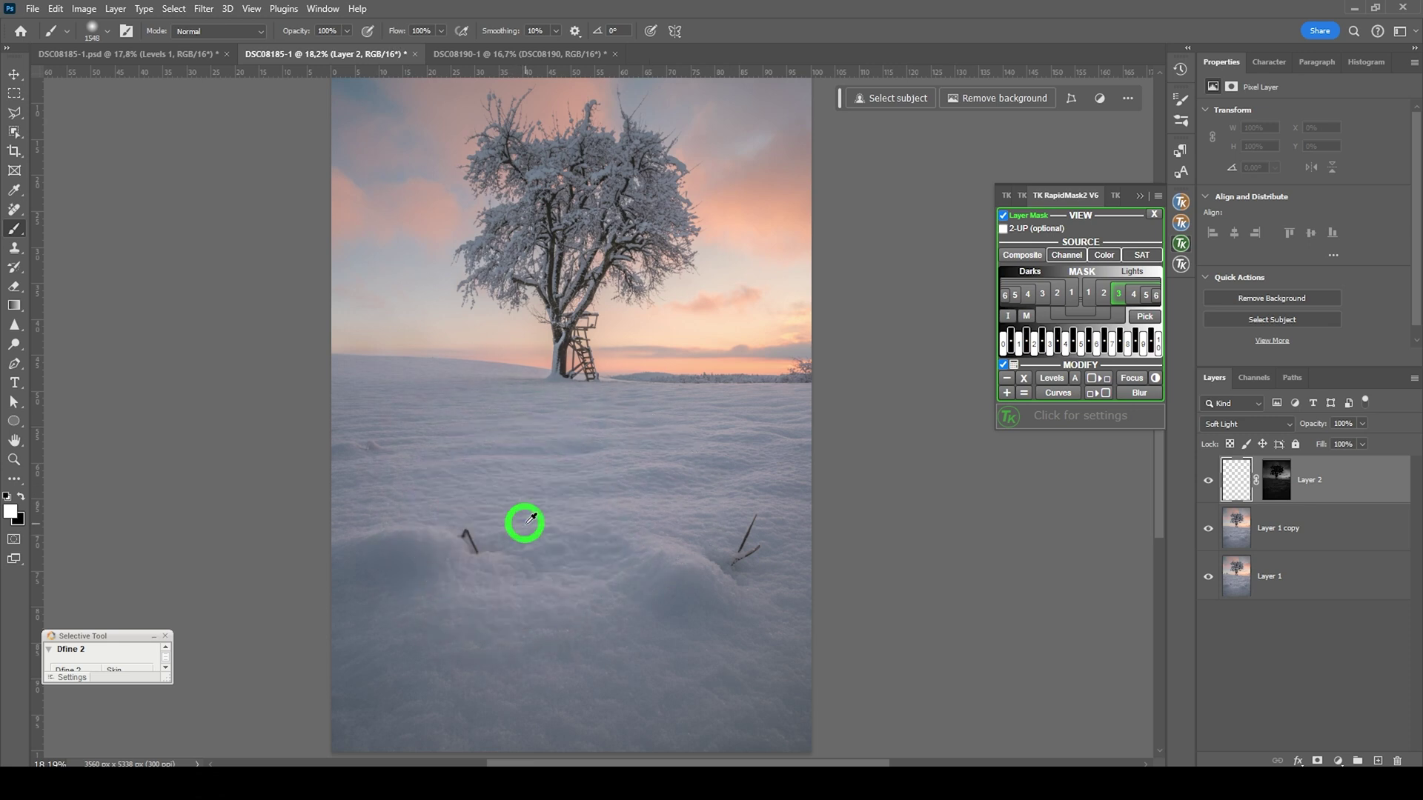
{"action": "mouse_move", "coordinate": [495, 550]}
{"action": "left_mouse_down"}
{"action": "mouse_move", "coordinate": [636, 552]}
{"action": "mouse_move", "coordinate": [699, 521]}
{"action": "mouse_move", "coordinate": [416, 470]}
{"action": "mouse_move", "coordinate": [677, 499]}
{"action": "mouse_move", "coordinate": [489, 590]}
{"action": "mouse_move", "coordinate": [707, 595]}
{"action": "left_mouse_up"}
- Toggle Layer 2 to compare the brightening, then add a new Layer 3
{"action": "scroll", "coordinate": [699, 492], "scroll_direction": "down", "scroll_amount": 1}
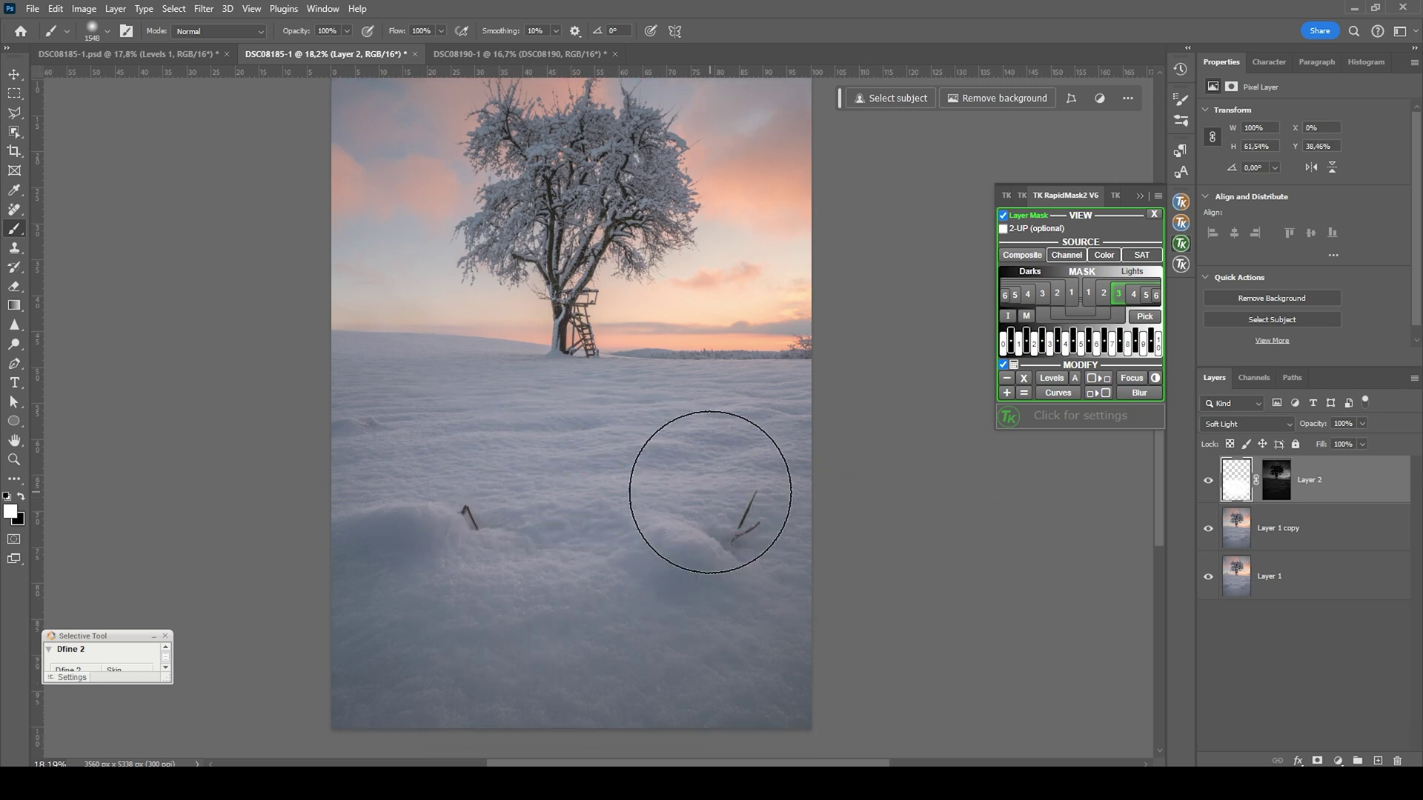
{"action": "left_click", "coordinate": [1209, 486]}
{"action": "left_click", "coordinate": [1209, 486]}
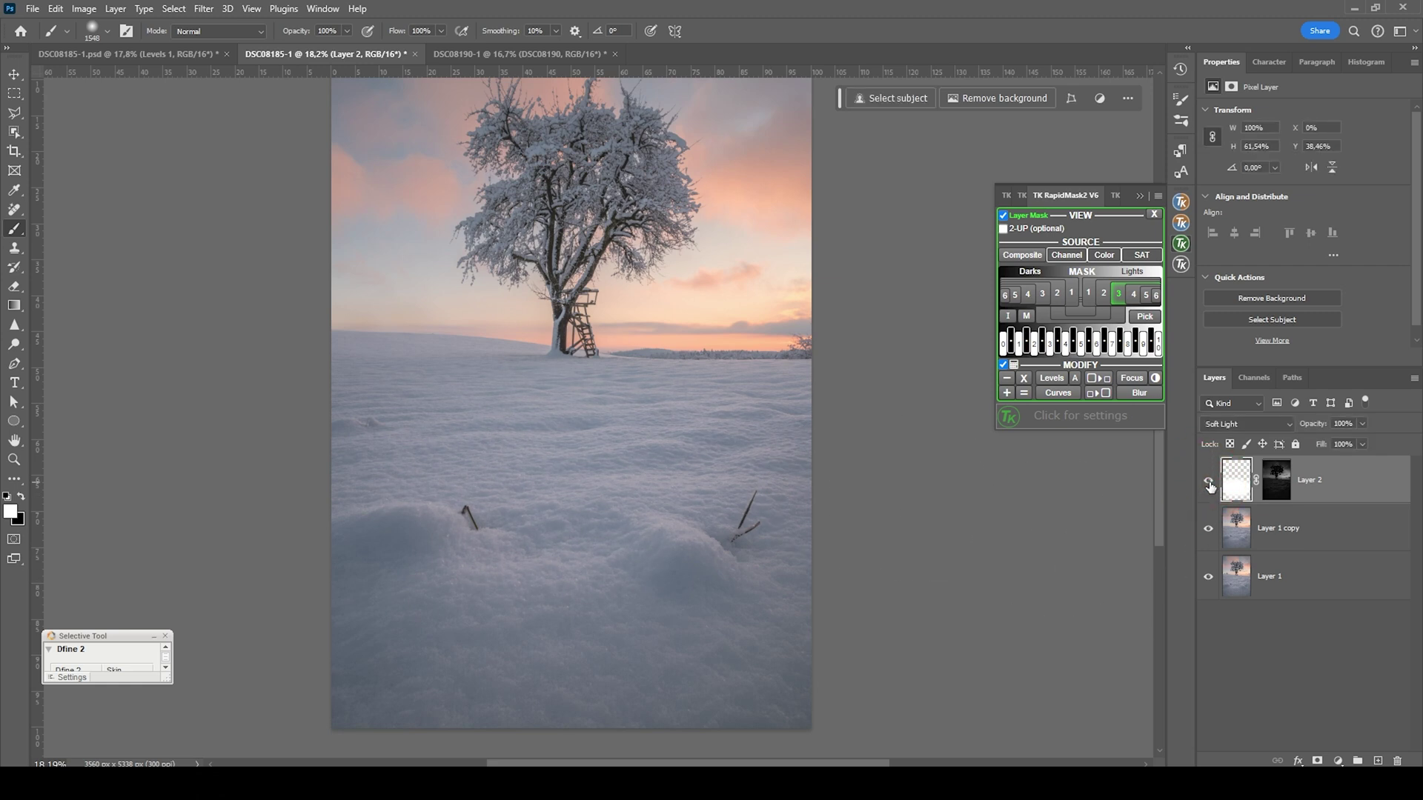
{"action": "left_click", "coordinate": [1210, 485]}
{"action": "left_click", "coordinate": [1210, 486]}
{"action": "left_click", "coordinate": [1210, 486]}
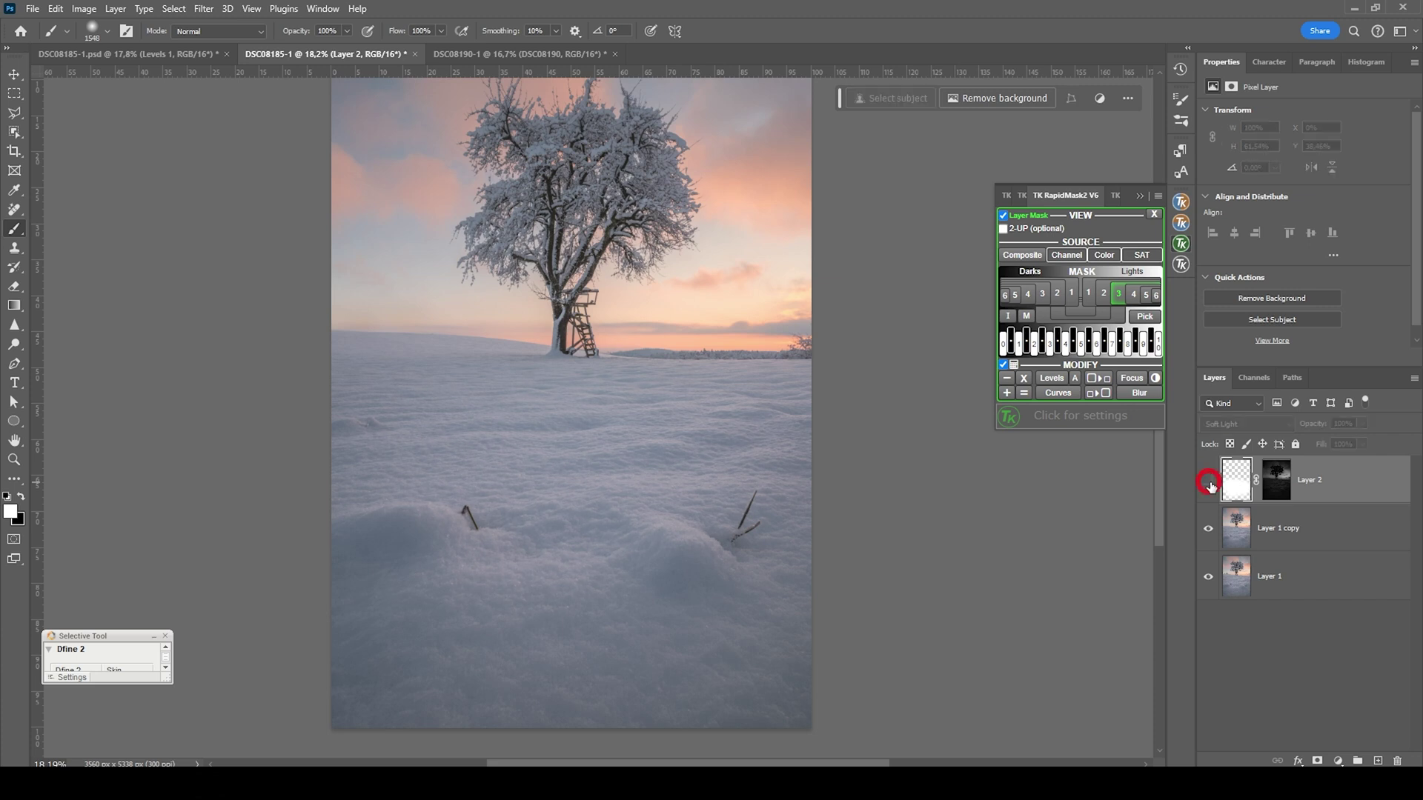
{"action": "left_click", "coordinate": [1209, 485]}
{"action": "left_click", "coordinate": [1209, 485]}
{"action": "left_click", "coordinate": [1209, 485]}
{"action": "left_click", "coordinate": [1209, 486]}
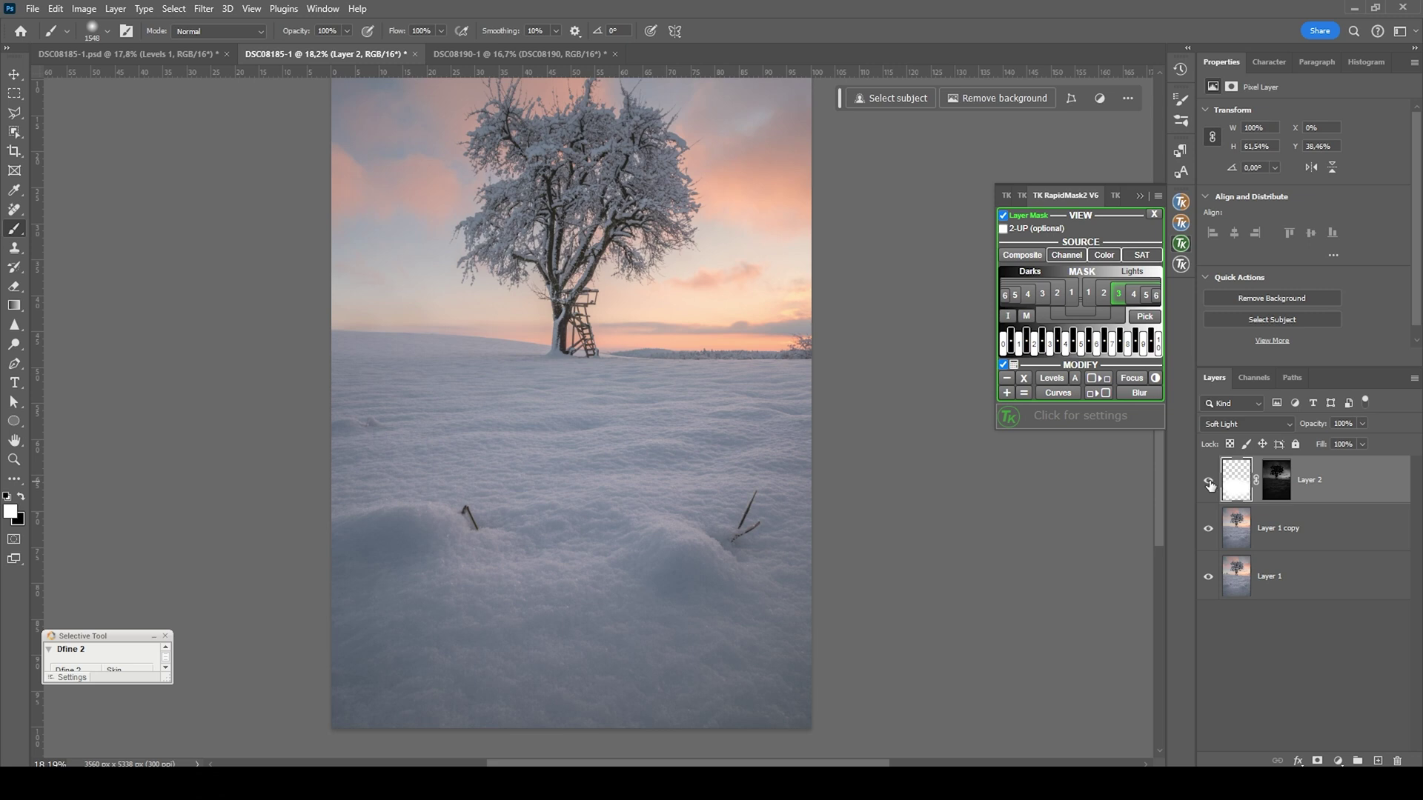
{"action": "key", "text": "ctrl+shift+alt+n"}
{"action": "left_click", "coordinate": [1234, 420]}
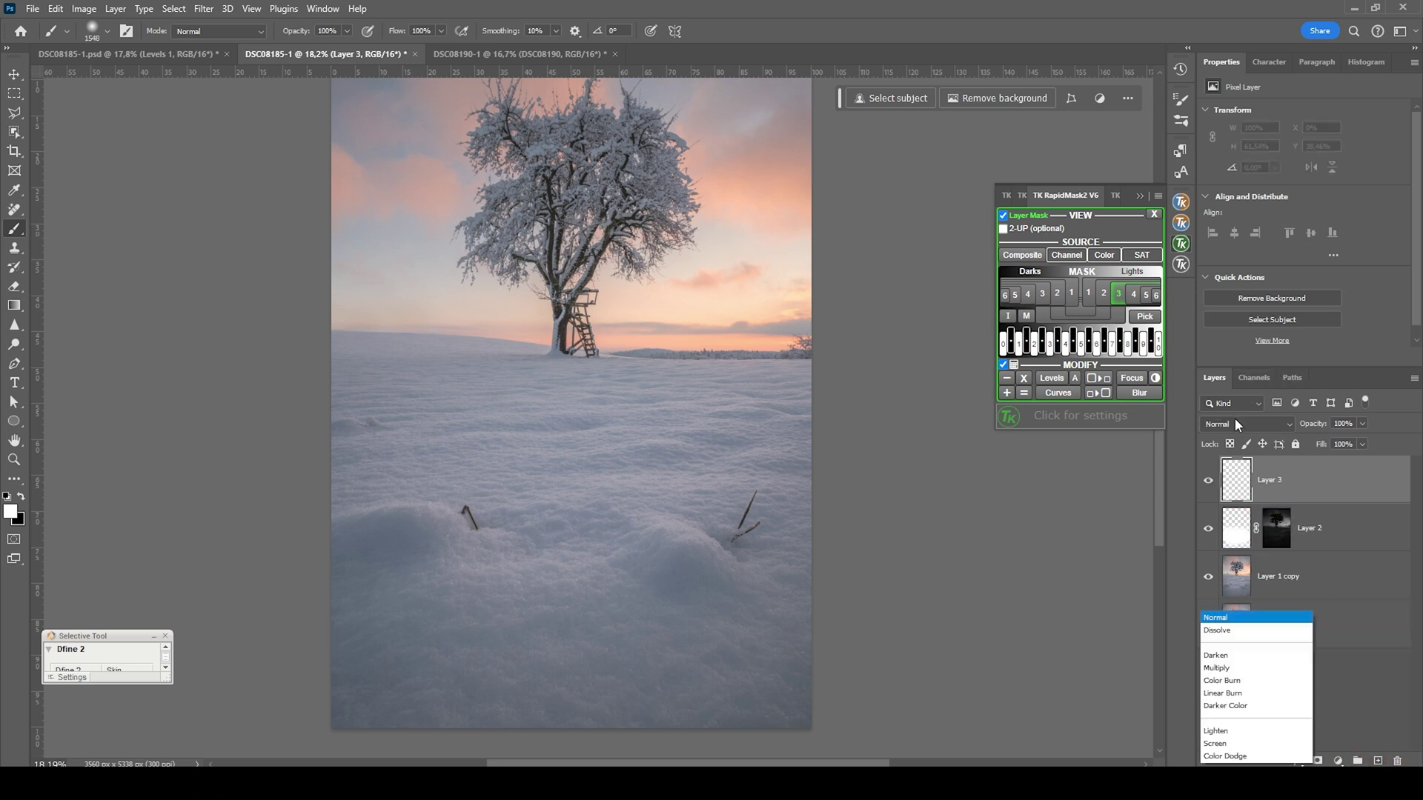
- Set Layer 3 to Soft Light, mask it to Lights-2 tones, and target its pixels
{"action": "left_click", "coordinate": [1242, 566]}
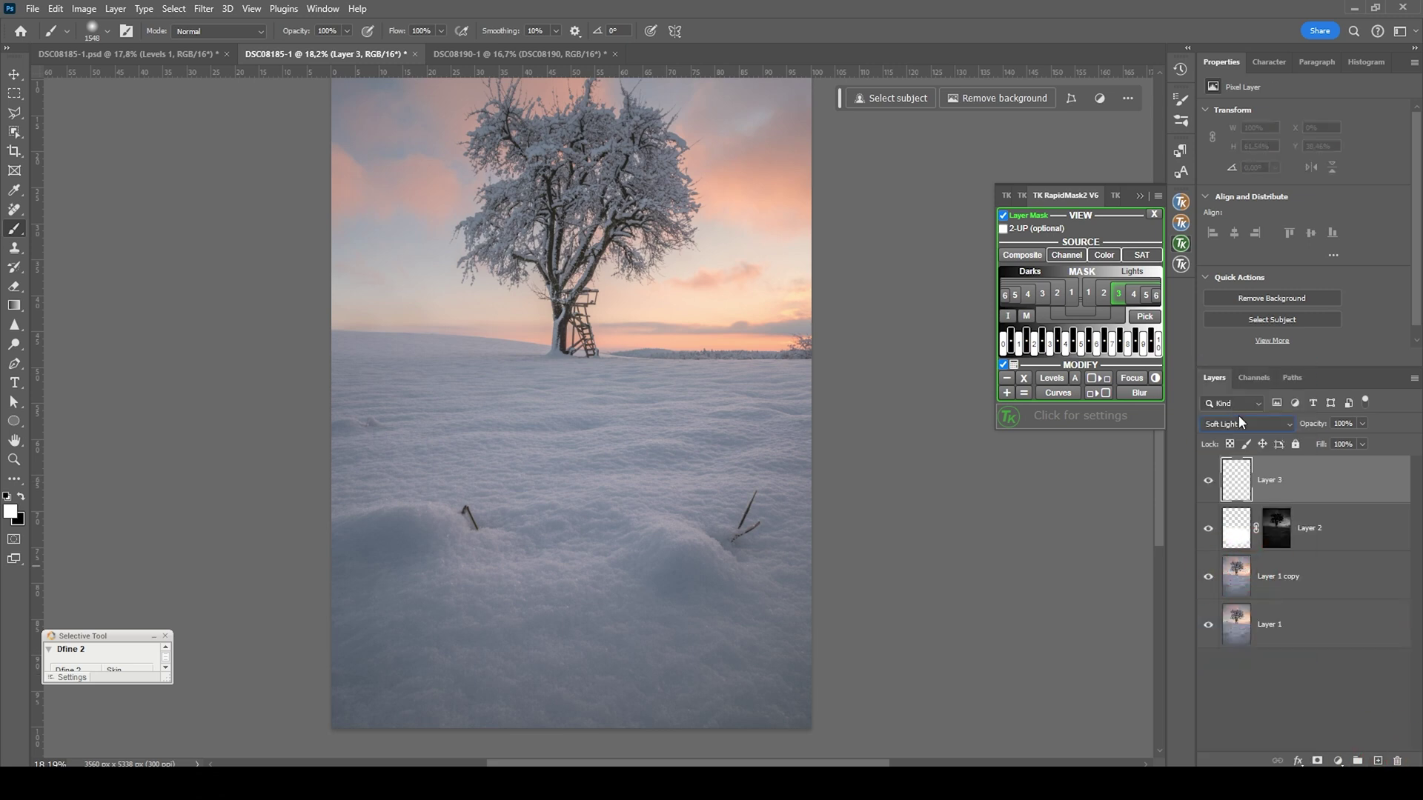
{"action": "left_click", "coordinate": [1106, 295]}
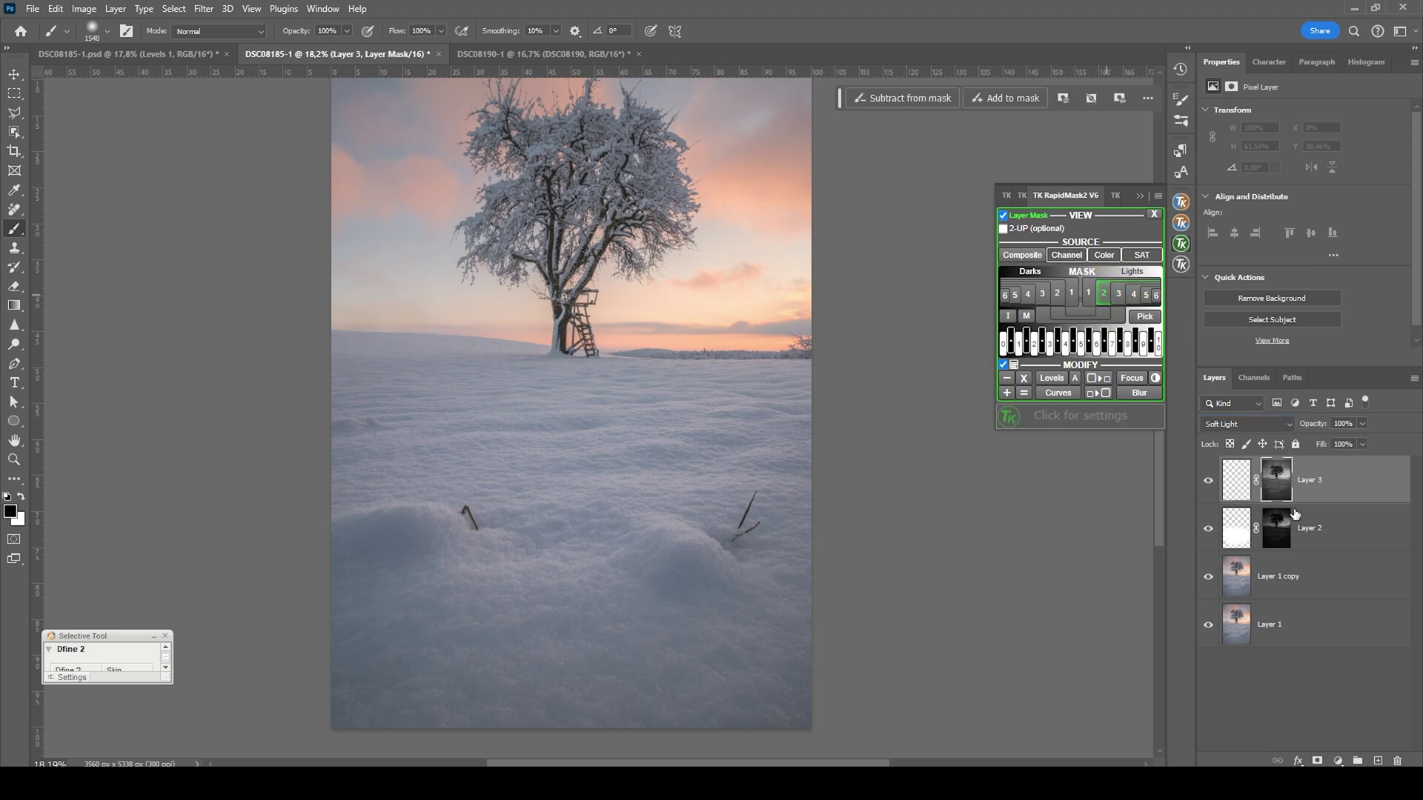
{"action": "left_click", "coordinate": [346, 31]}
{"action": "left_click_drag", "start_coordinate": [353, 48], "coordinate": [341, 54]}
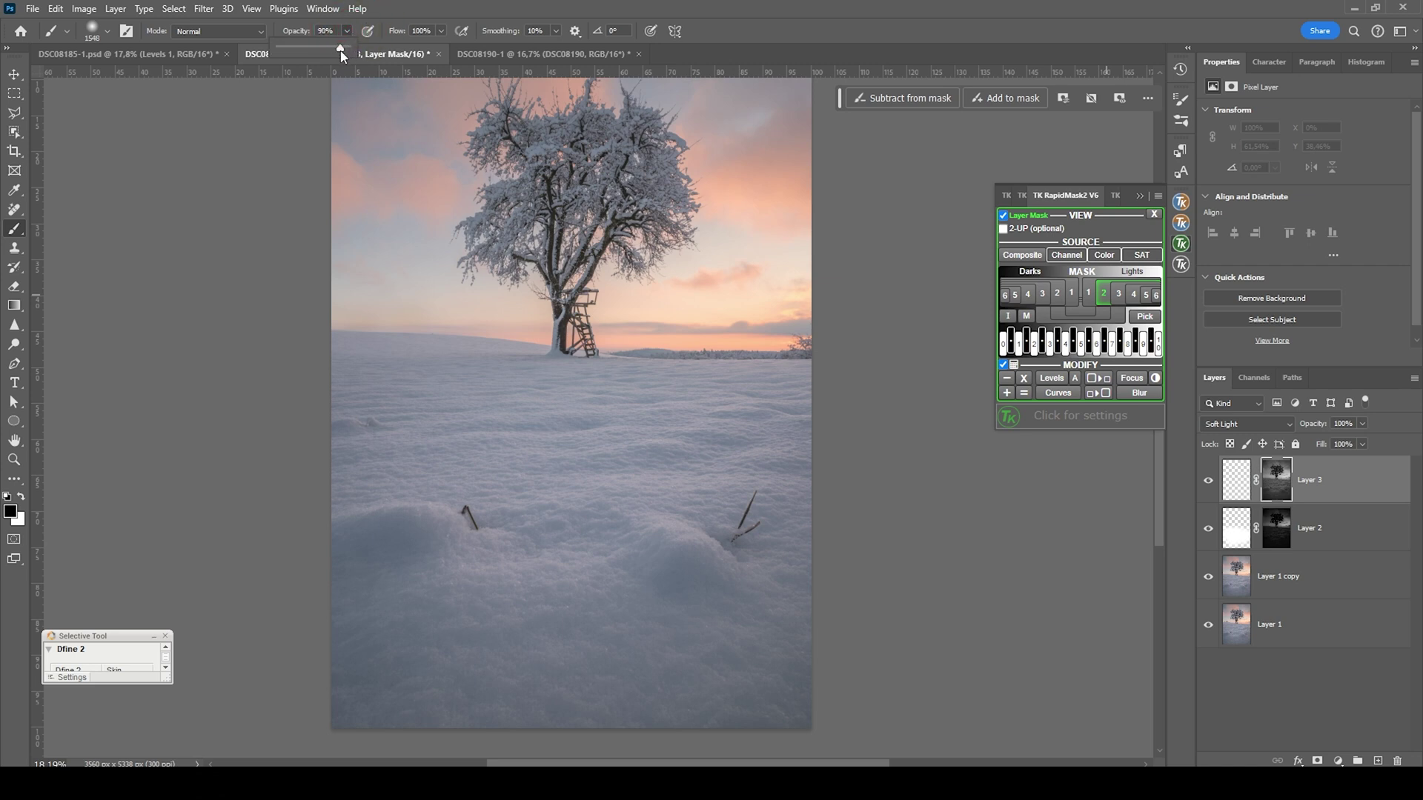
{"action": "left_click", "coordinate": [302, 50]}
- Paint white at 52% opacity with a ~1306 px brush, compare, and add Layer 4
{"action": "key", "text": "x"}
{"action": "mouse_move", "coordinate": [492, 460]}
{"action": "left_mouse_down"}
{"action": "mouse_move", "coordinate": [443, 460]}
{"action": "mouse_move", "coordinate": [565, 467]}
{"action": "left_mouse_up"}
{"action": "key", "text": "5"}
{"action": "key", "text": "2"}
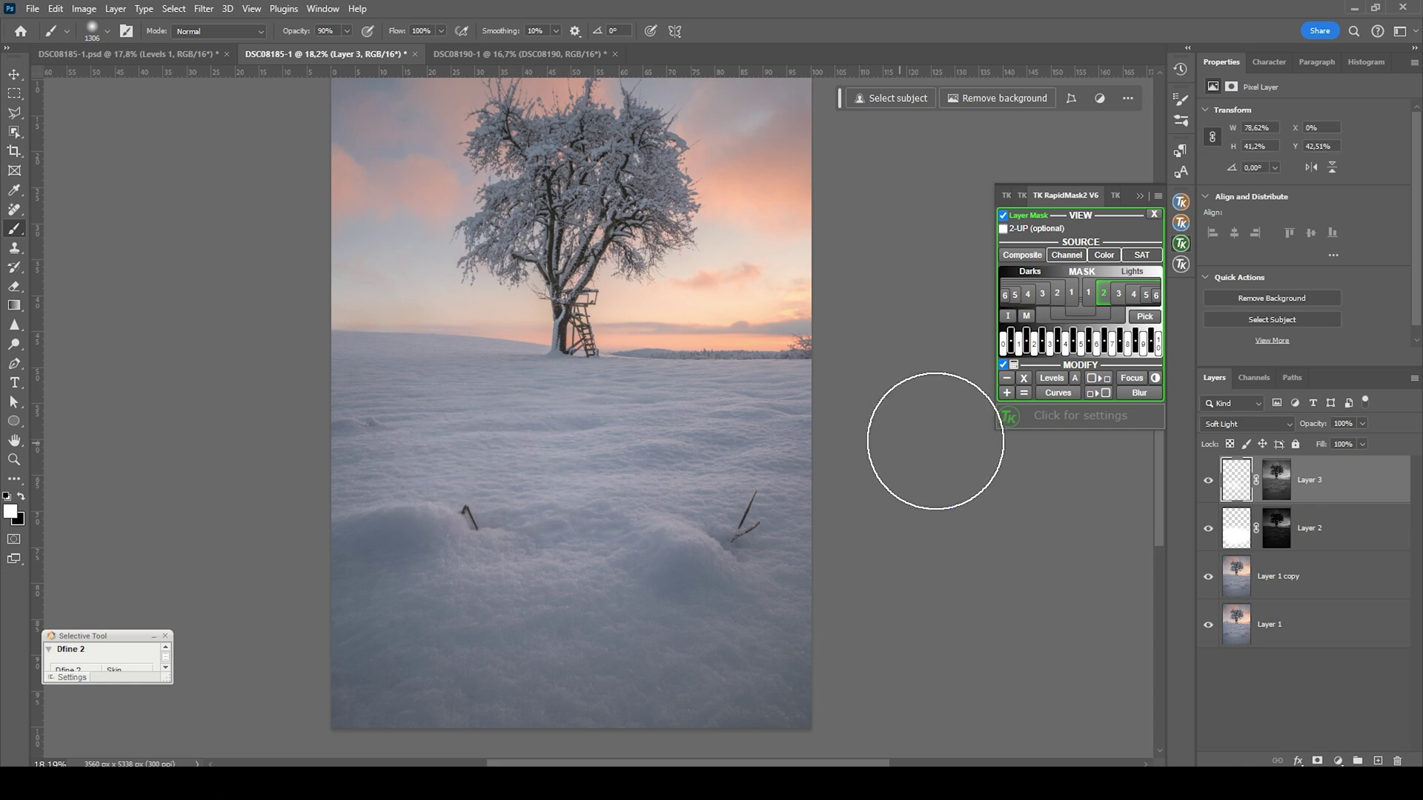
{"action": "left_click", "coordinate": [1208, 480]}
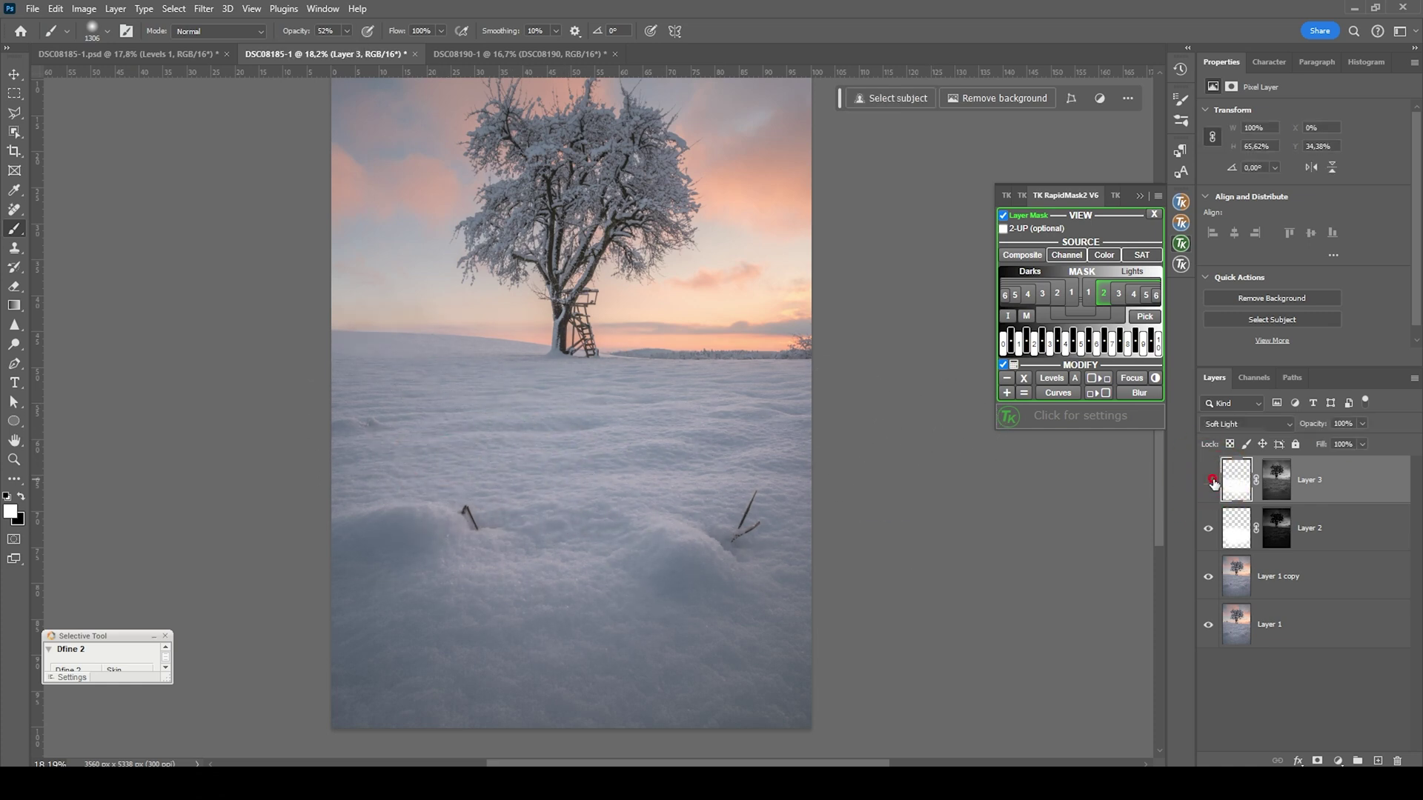
{"action": "left_click", "coordinate": [1208, 480]}
{"action": "scroll", "coordinate": [733, 357], "scroll_direction": "down", "scroll_amount": 1}
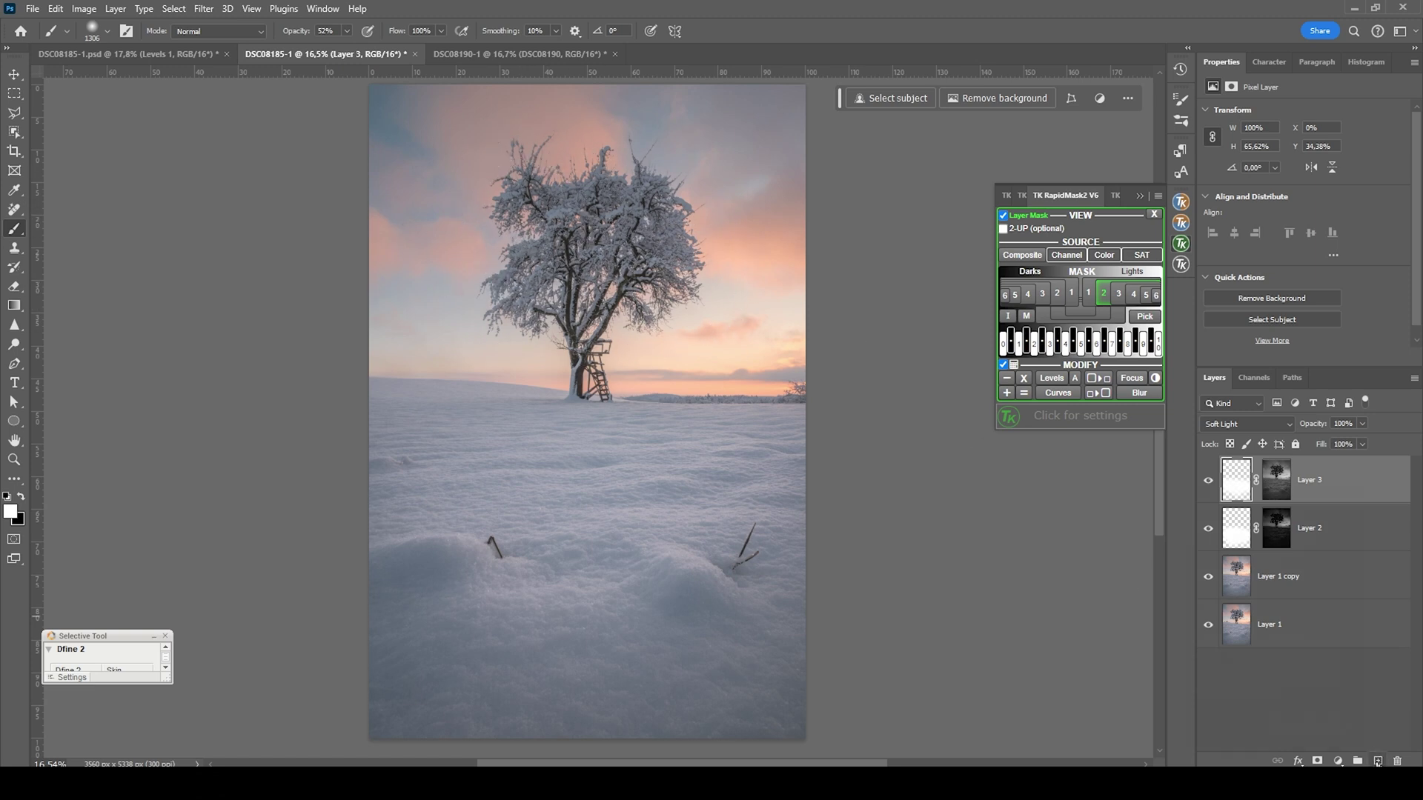
{"action": "left_click", "coordinate": [1377, 761]}
- Set Layer 4's blend mode to Soft Light and give it a TK RapidMask2 Midtones 2 luminosity mask
{"action": "left_click", "coordinate": [1248, 423]}
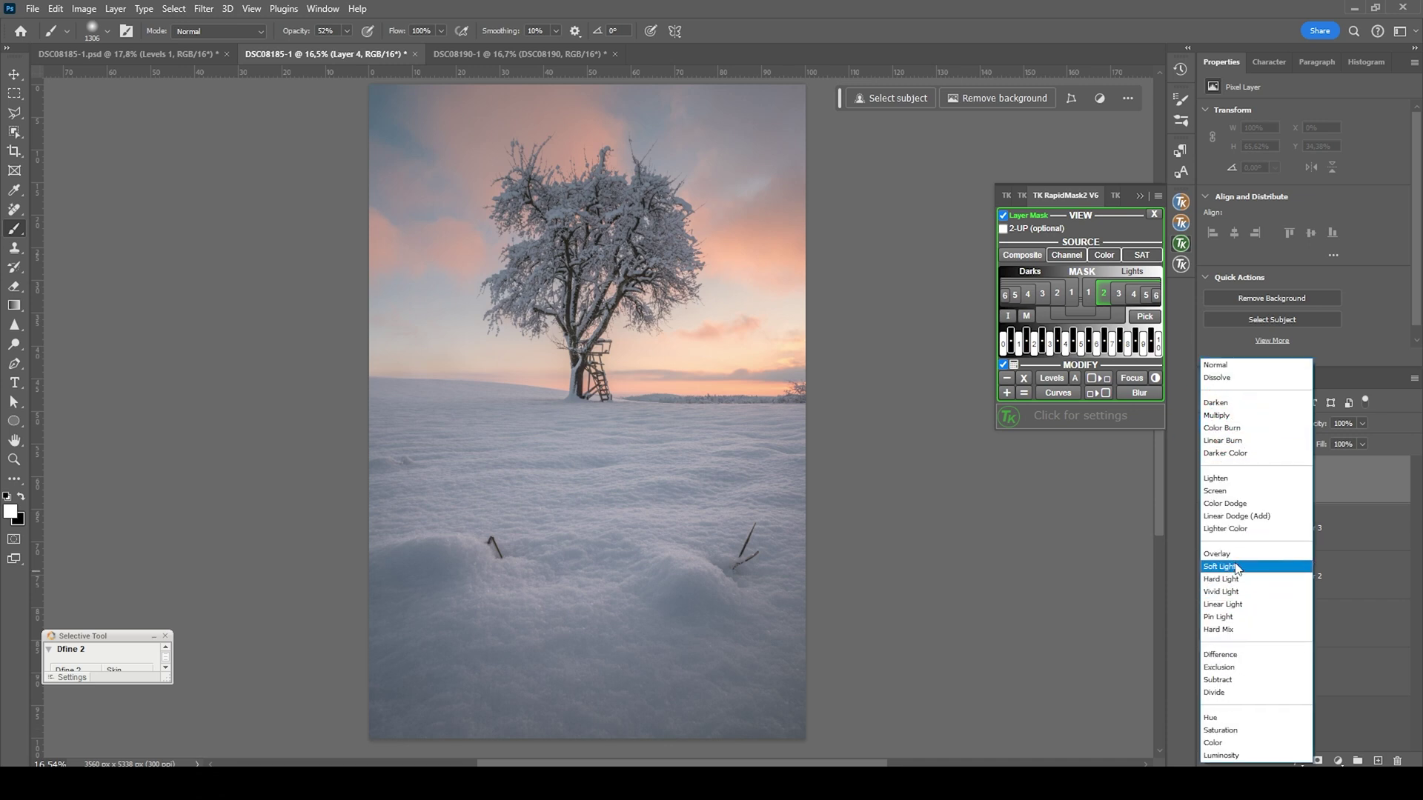
{"action": "left_click", "coordinate": [1244, 573]}
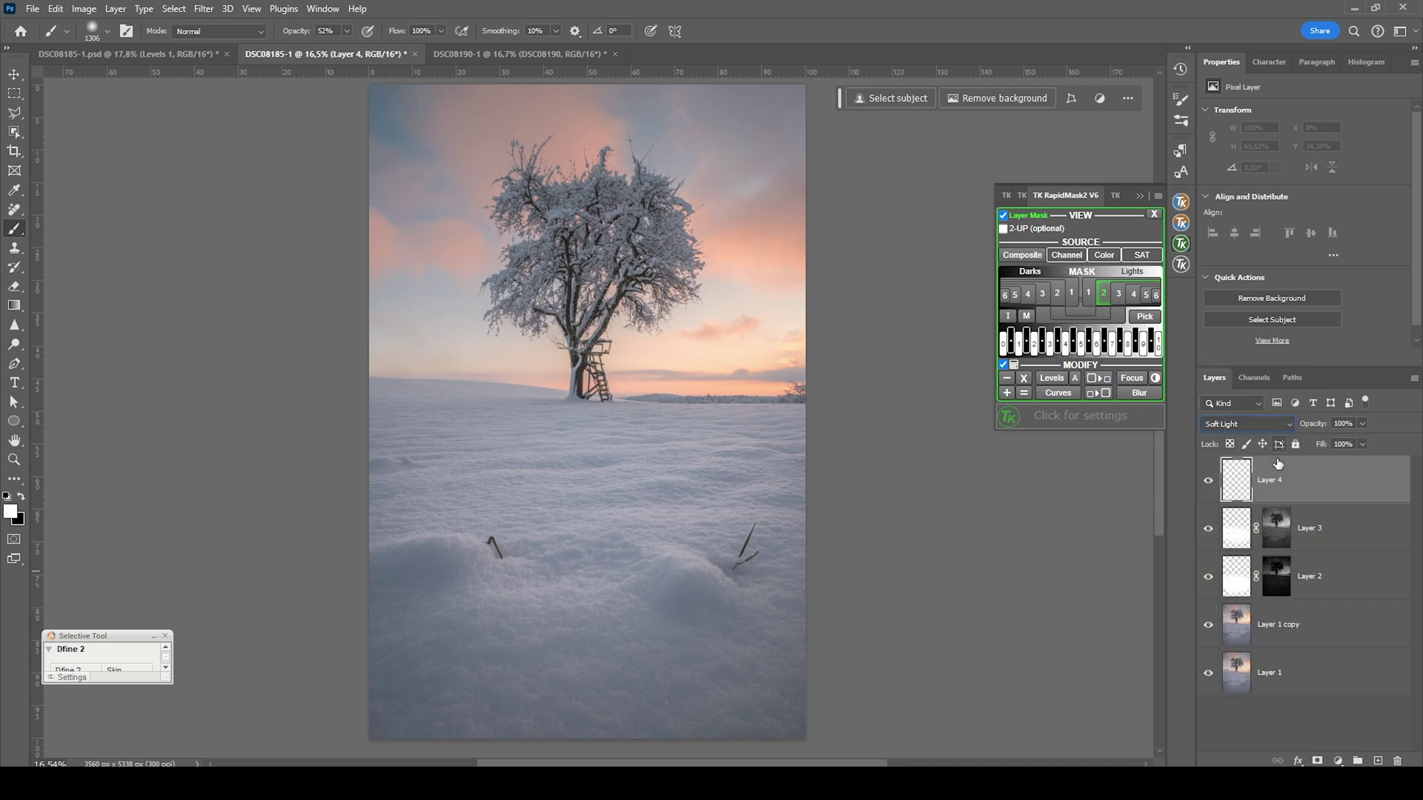
{"action": "left_click", "coordinate": [1057, 317]}
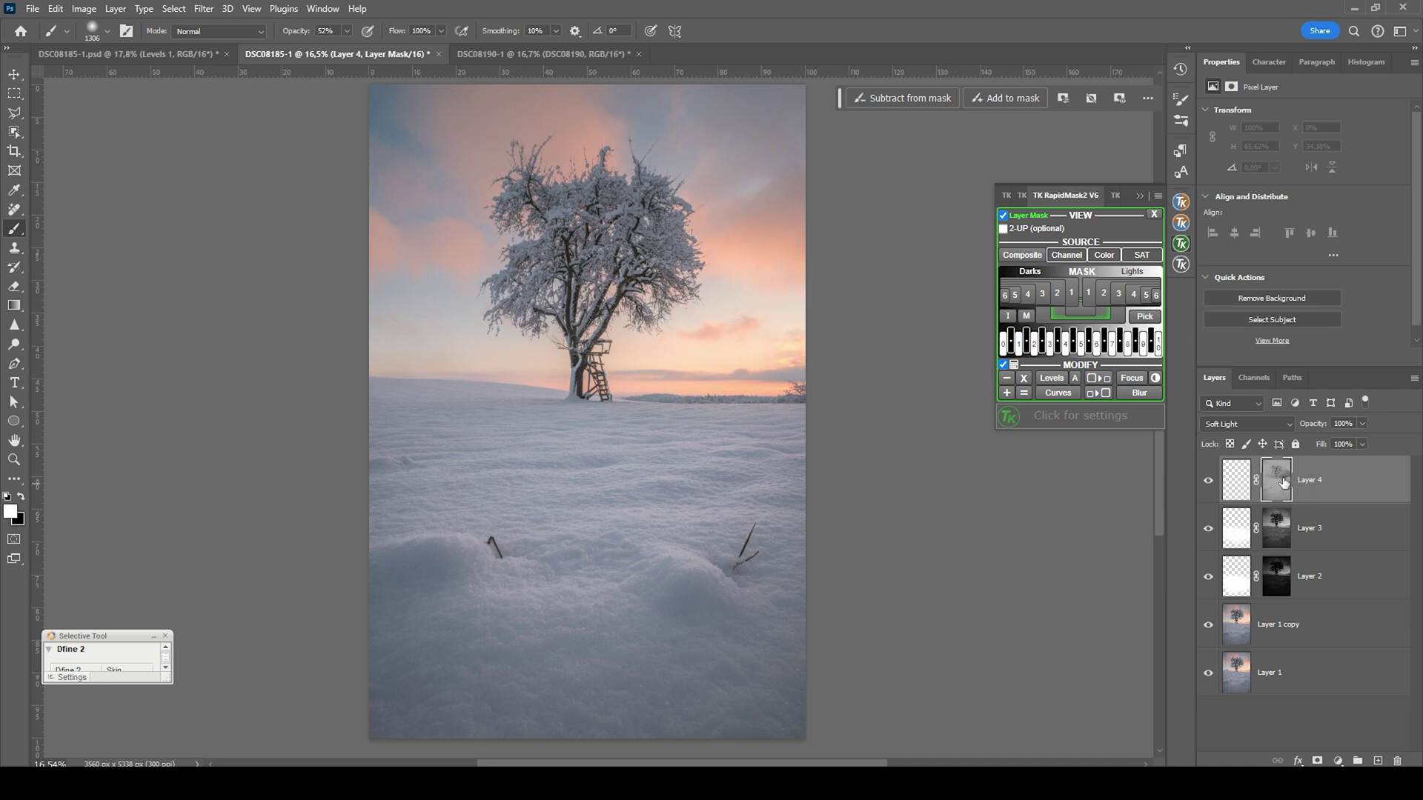
{"action": "left_click", "coordinate": [1278, 644]}
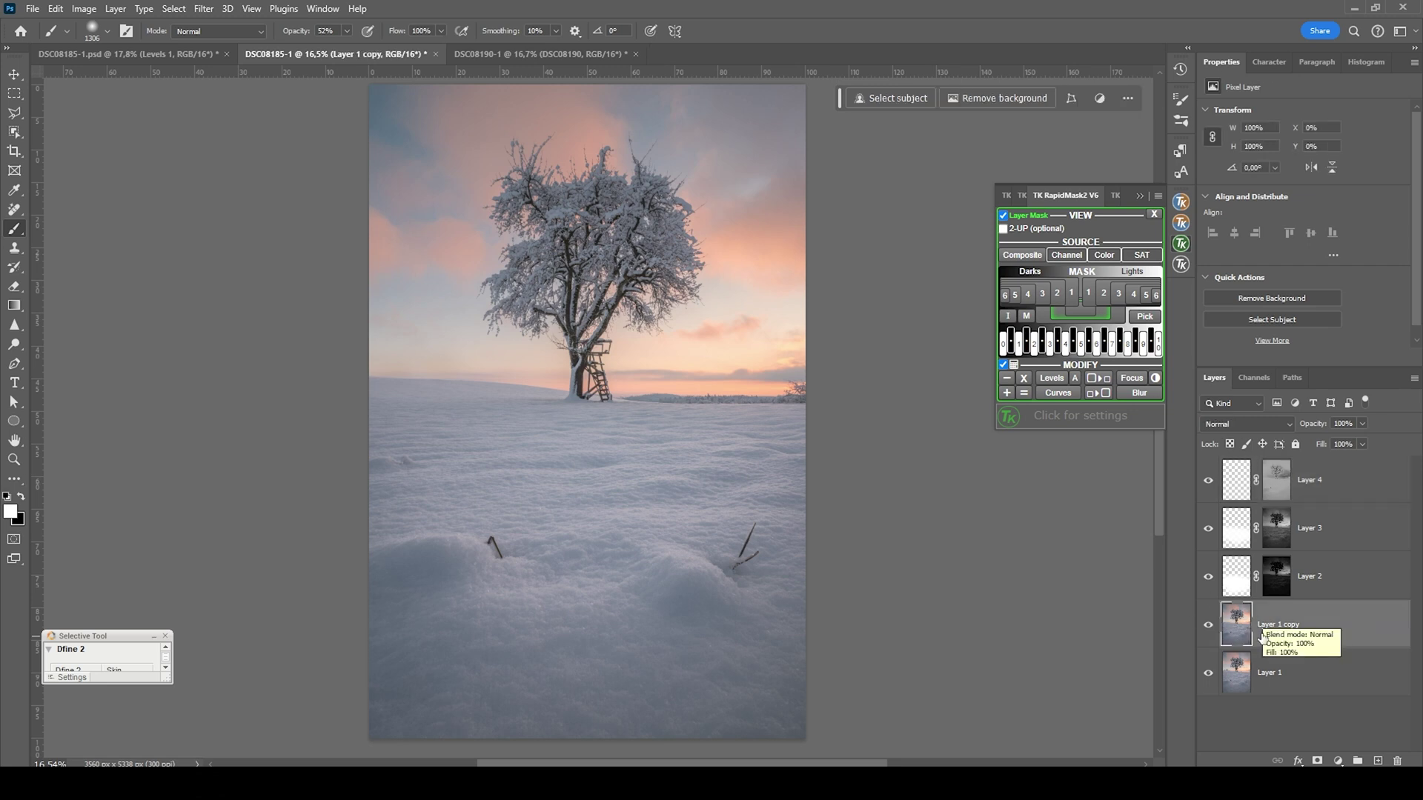
- Select the sky around the tree with Select > Sky and target Layer 4's mask
{"action": "left_click", "coordinate": [173, 8]}
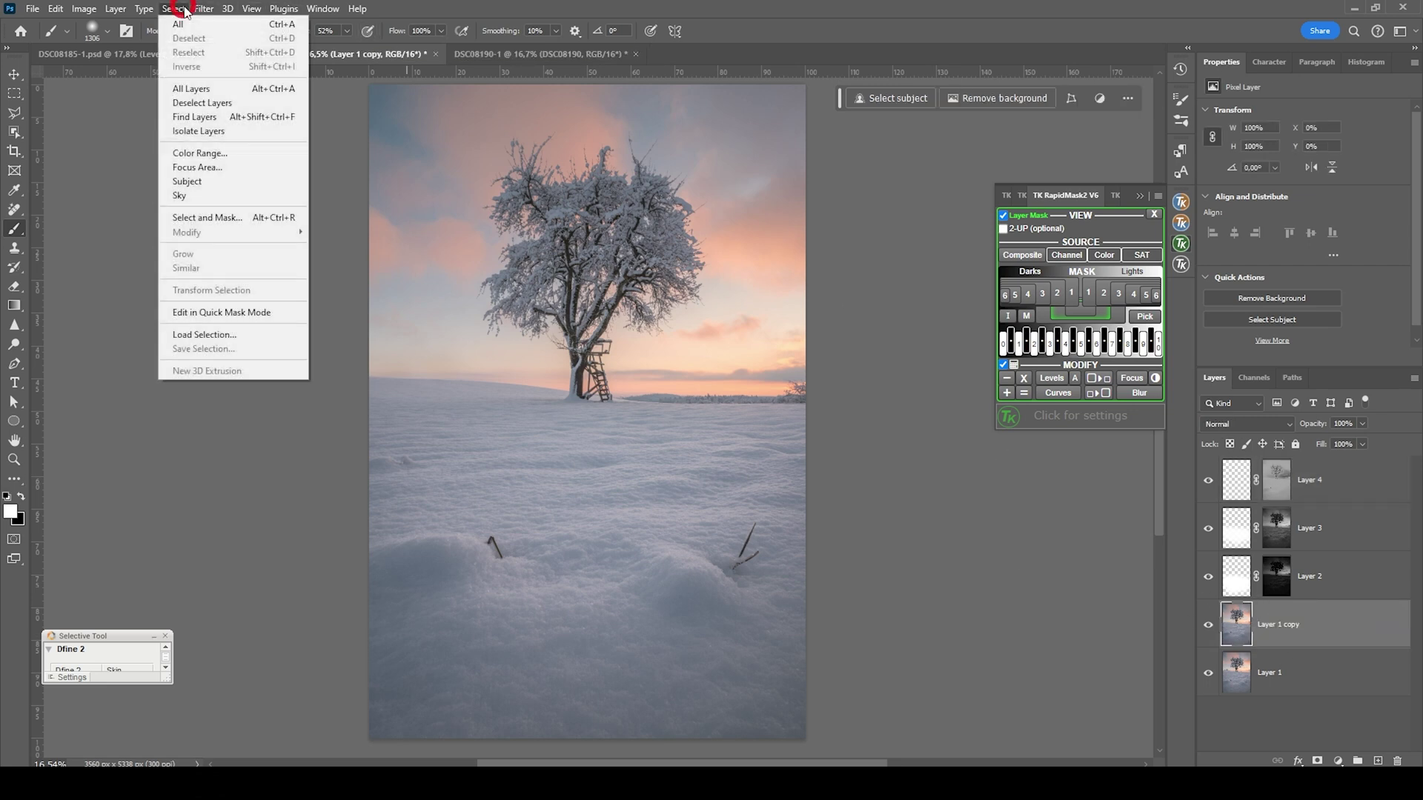
{"action": "left_click", "coordinate": [218, 196]}
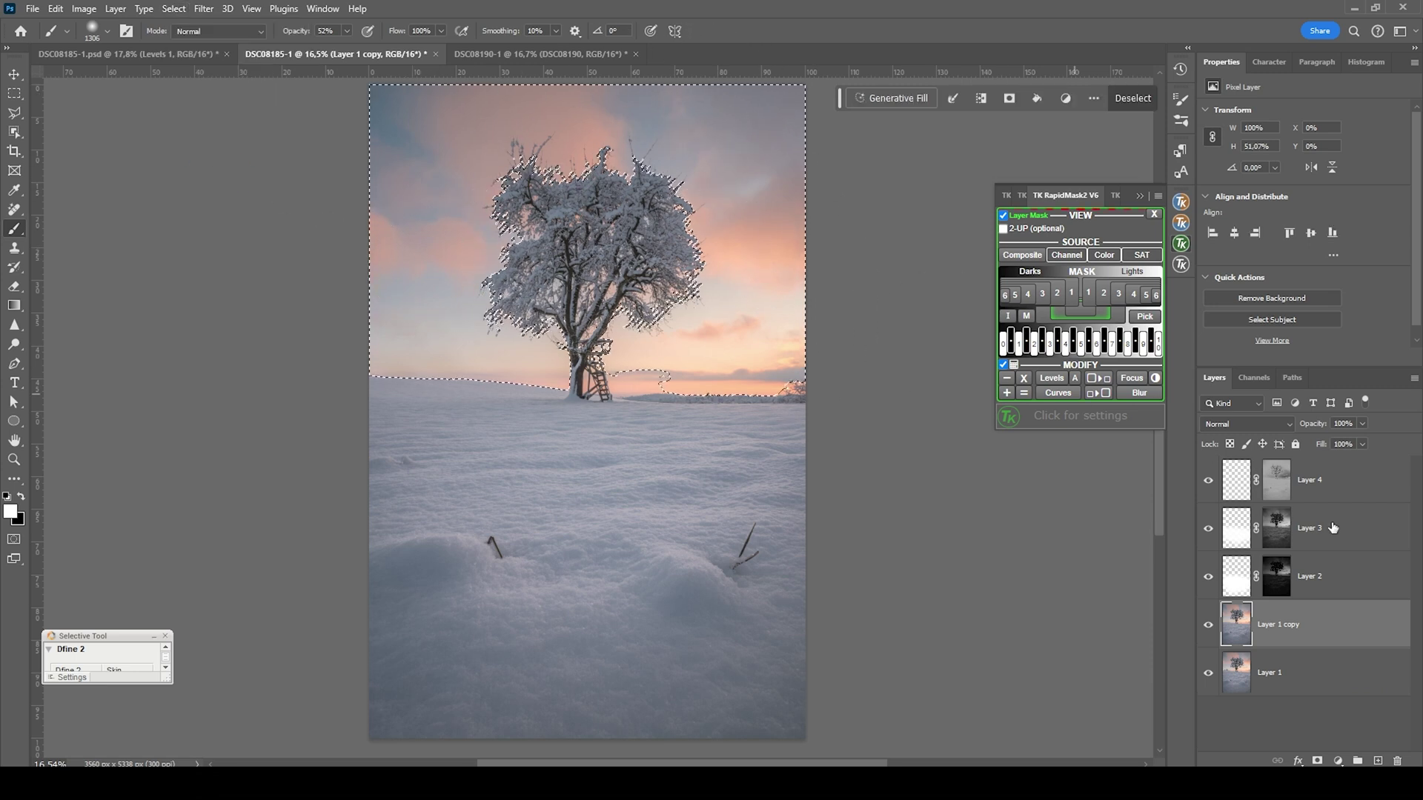
{"action": "left_click", "coordinate": [1286, 476]}
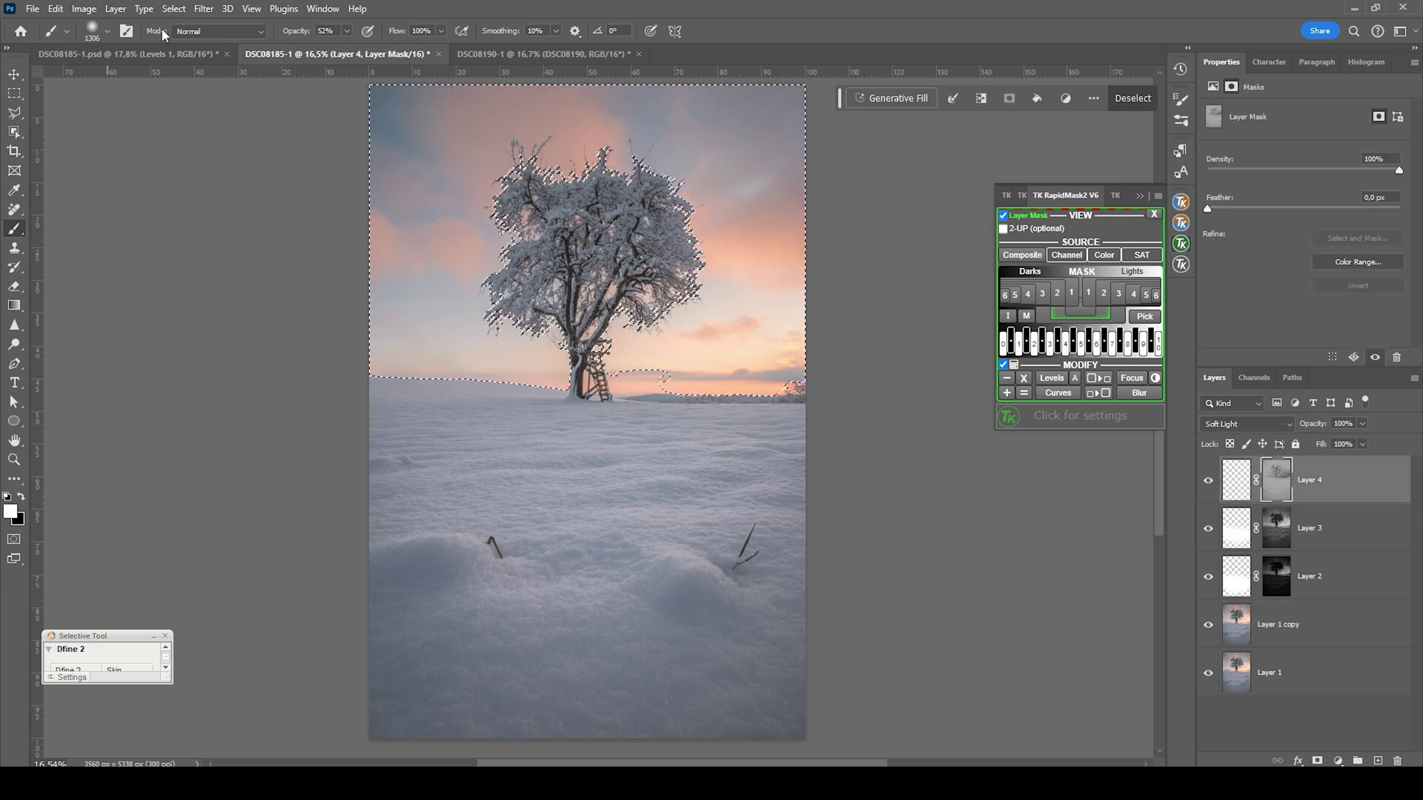
- Expand the sky selection by 4 pixels and feather it by 5 pixels
{"action": "left_click", "coordinate": [173, 8]}
{"action": "mouse_move", "coordinate": [222, 232]}
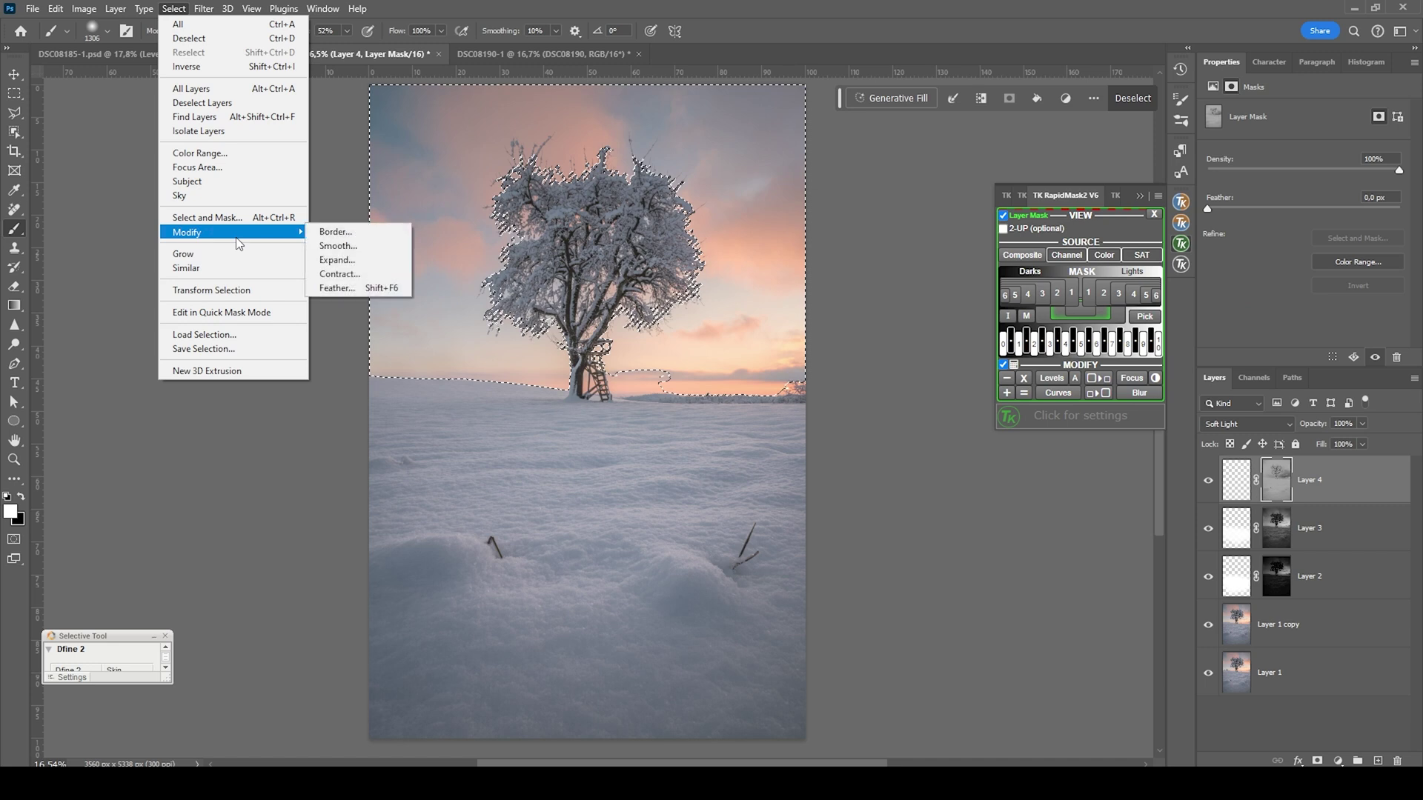
{"action": "left_click", "coordinate": [348, 261]}
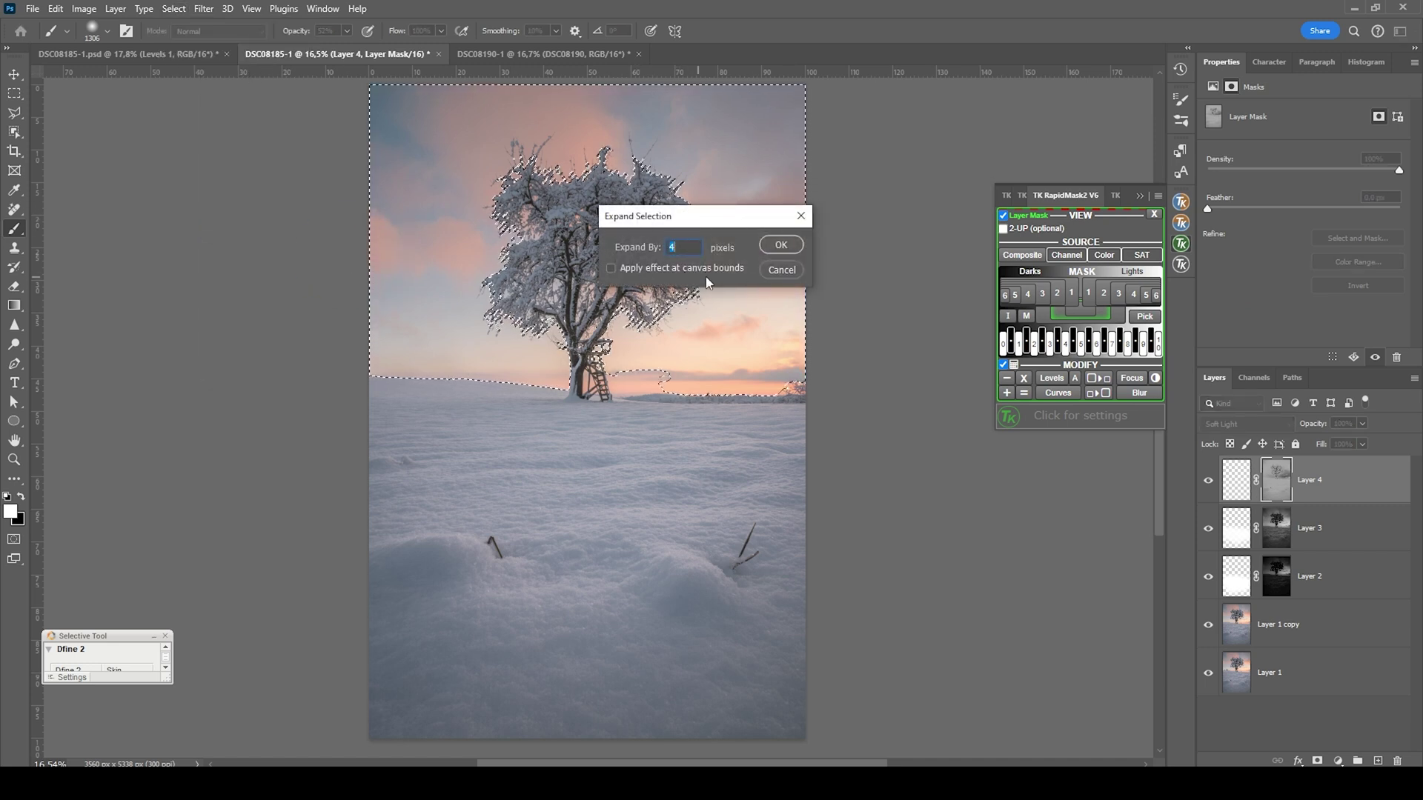
{"action": "left_click", "coordinate": [781, 245]}
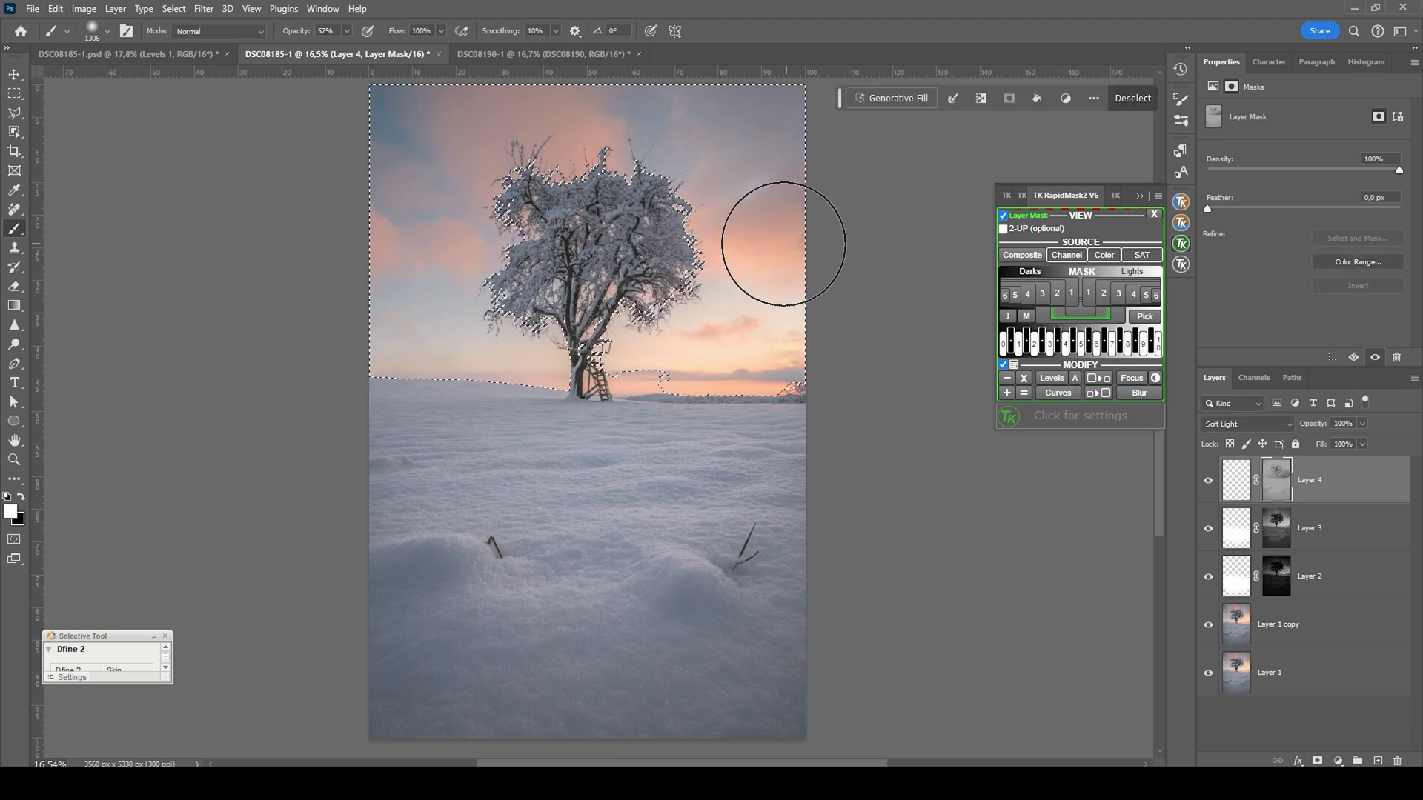
{"action": "left_click", "coordinate": [174, 9]}
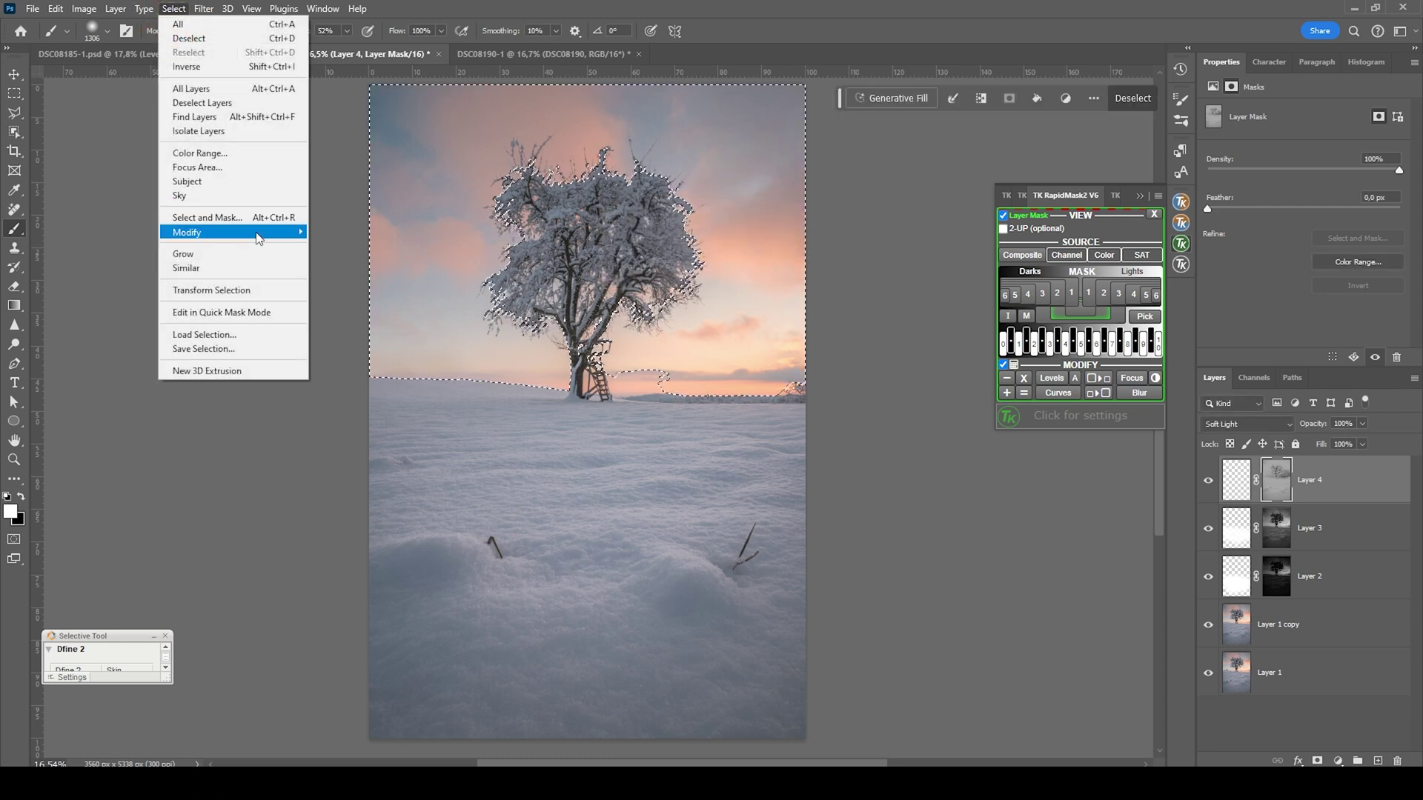
{"action": "mouse_move", "coordinate": [259, 234]}
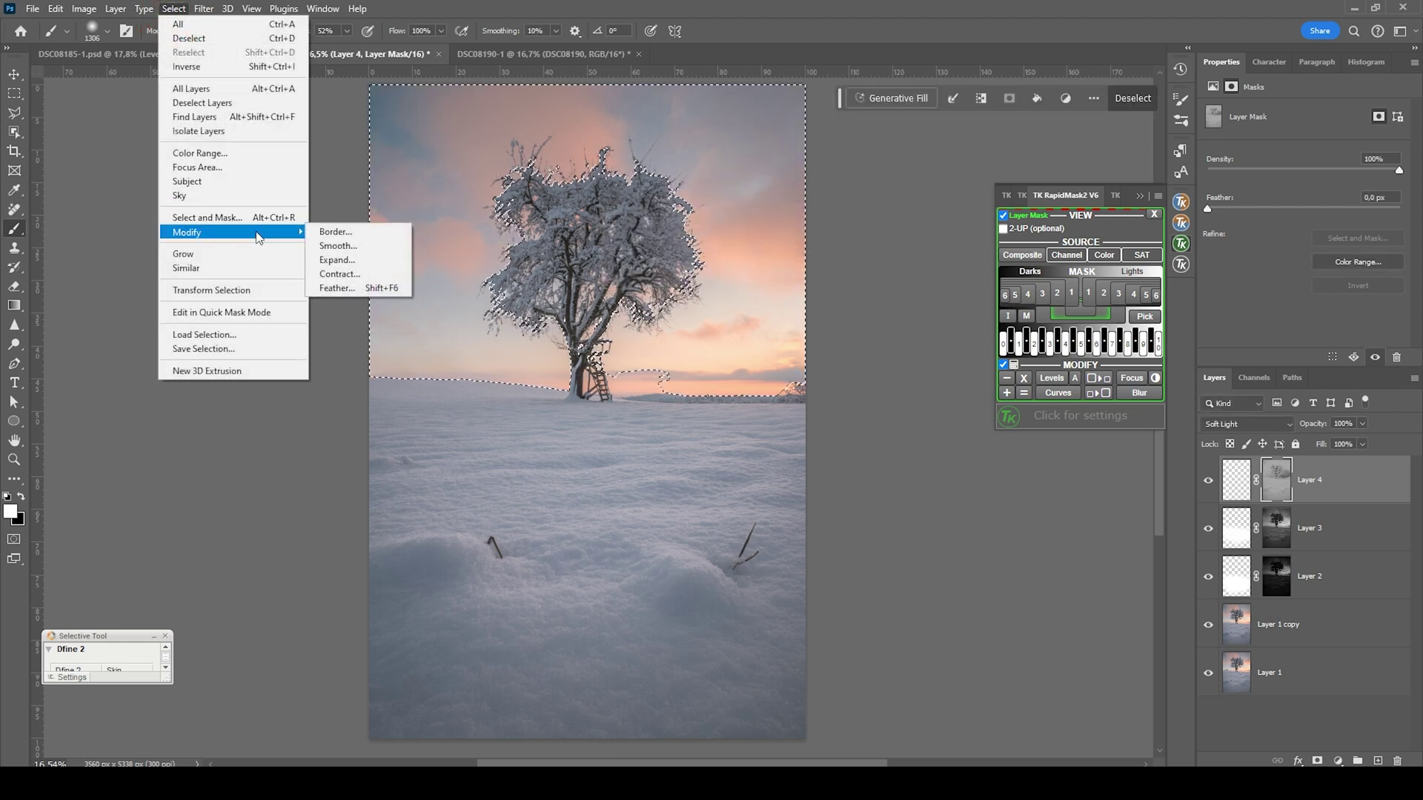
{"action": "left_click", "coordinate": [335, 289]}
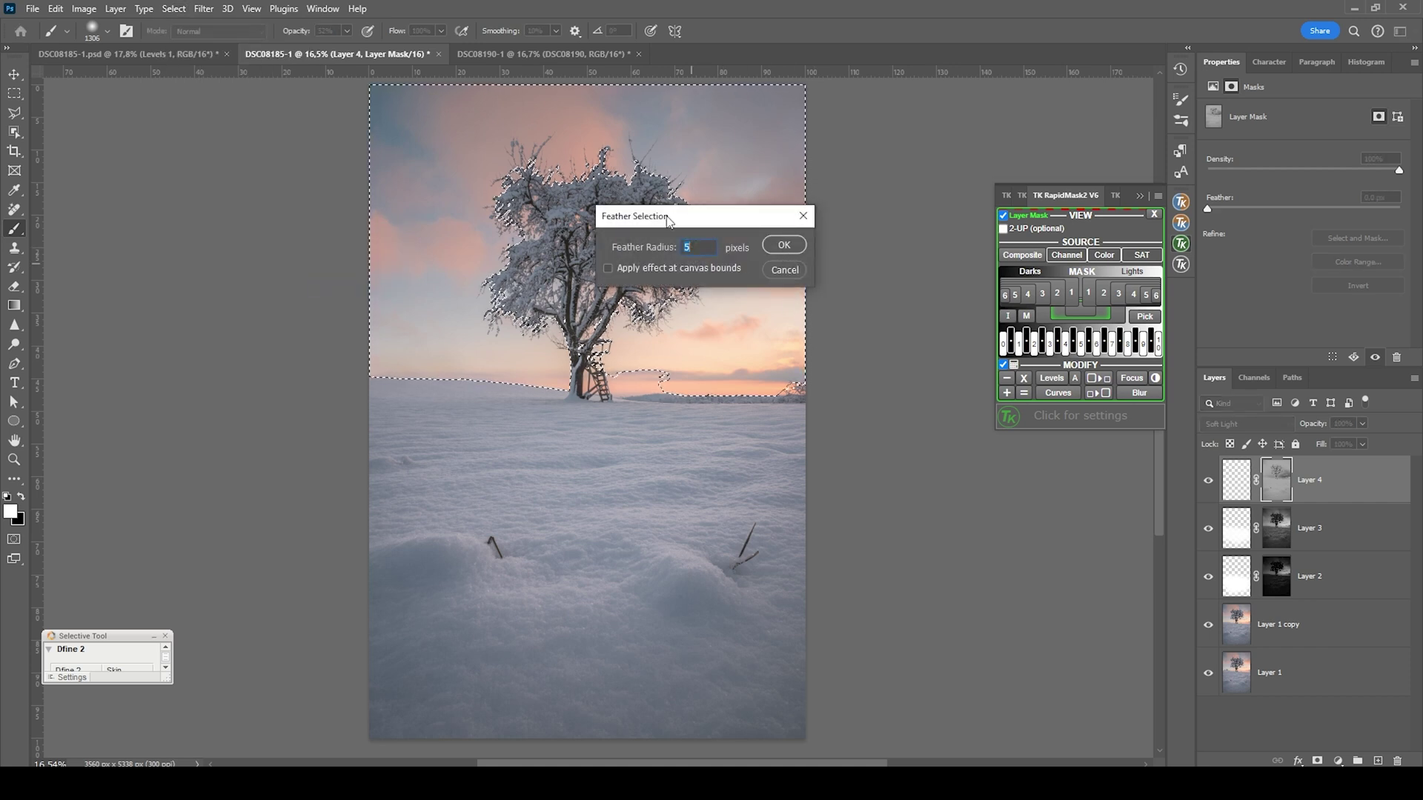
{"action": "left_click", "coordinate": [784, 245]}
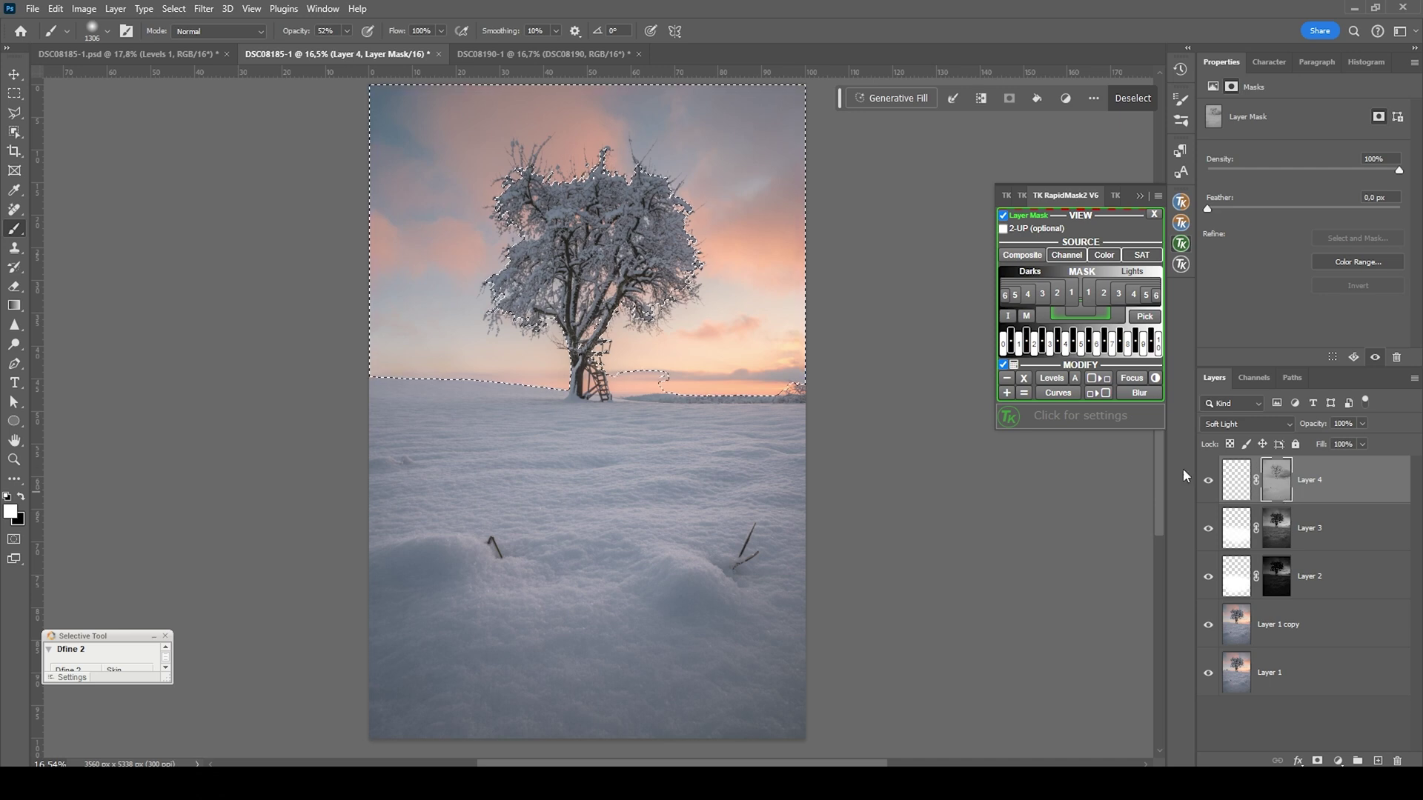
- Fill the sky selection with black on Layer 4's mask, then deselect
{"action": "left_click", "coordinate": [1277, 494]}
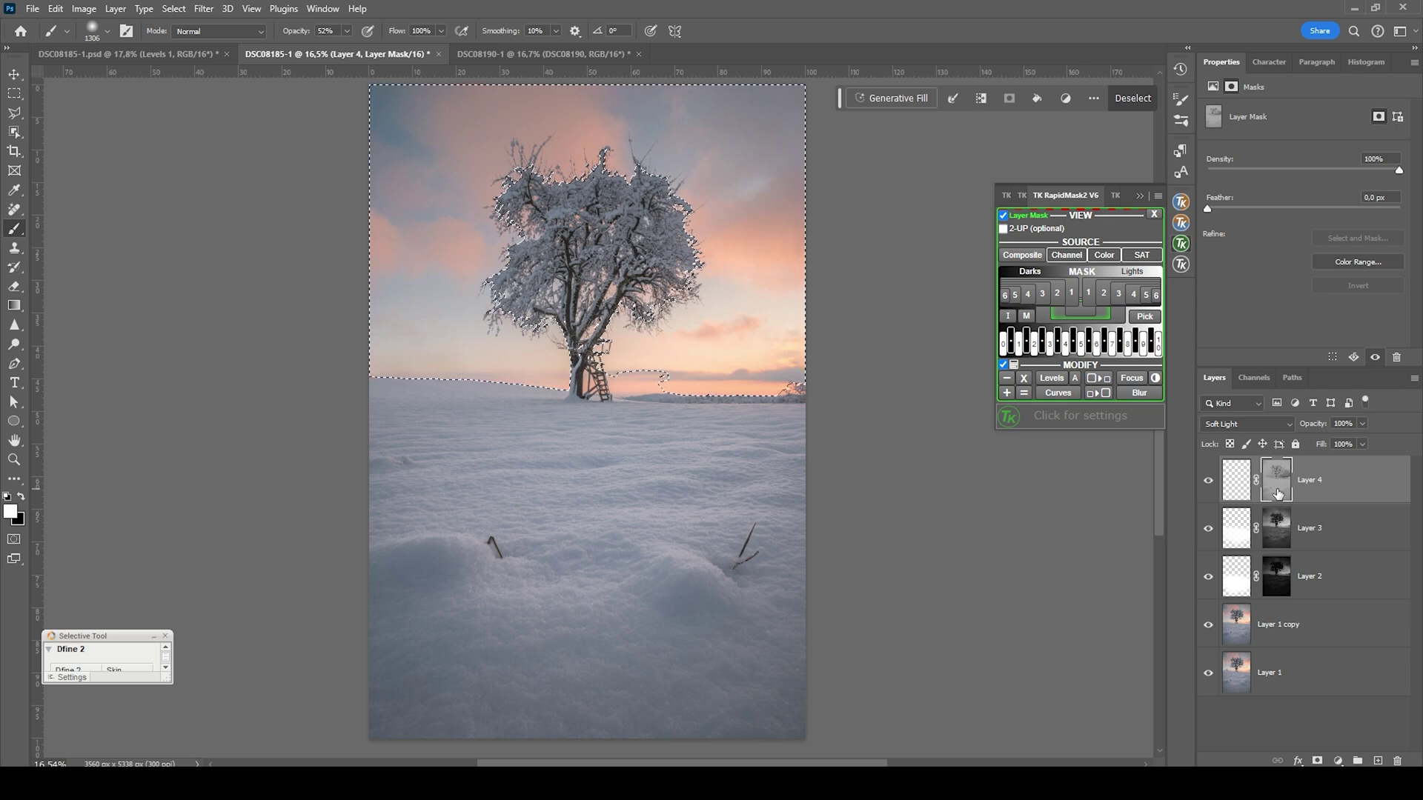
{"action": "key", "text": "shift+F5"}
{"action": "left_click", "coordinate": [804, 204]}
{"action": "key", "text": "ctrl+d"}
- Paint soft white over the tree on Layer 4 with a ~1185 px brush, toggling the layer to compare
{"action": "left_click", "coordinate": [1236, 480]}
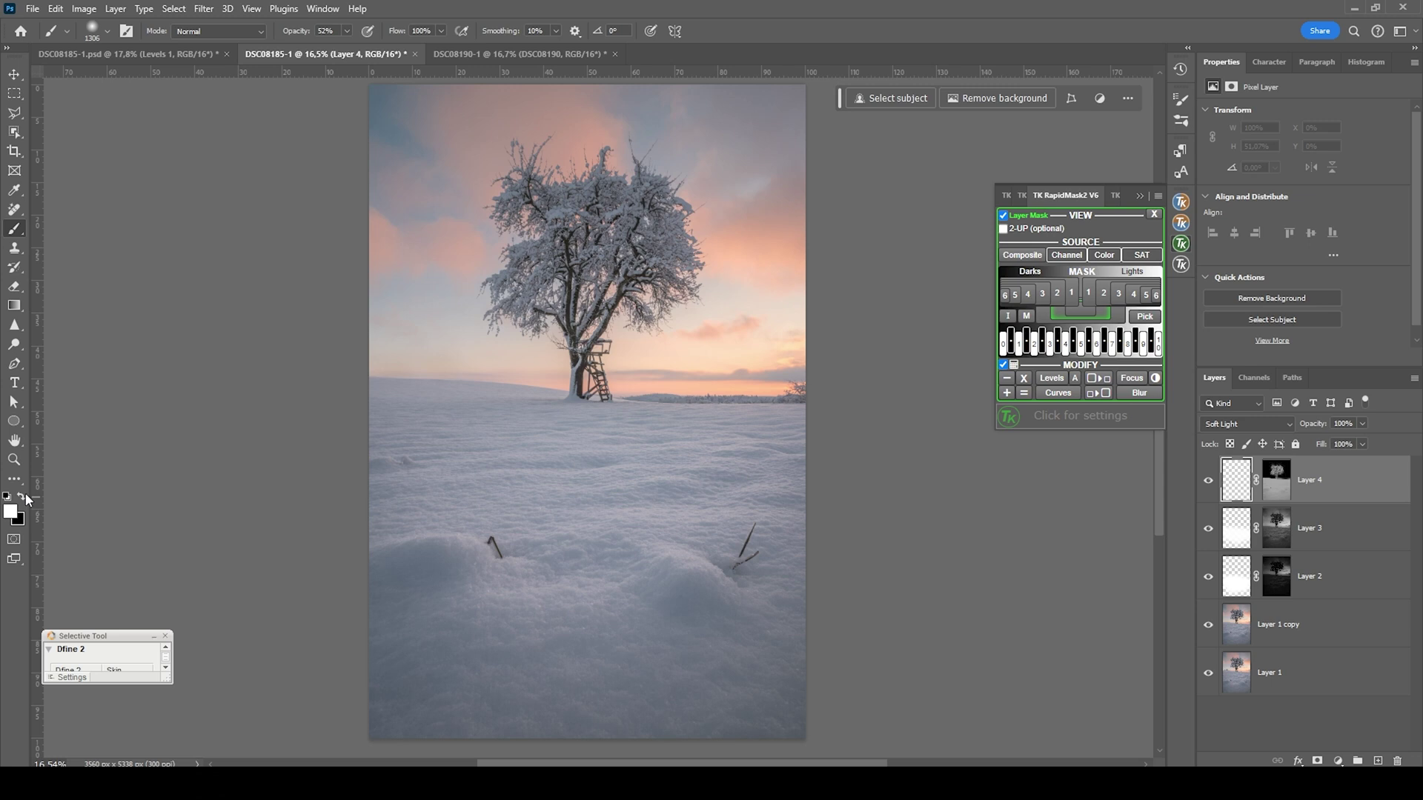
{"action": "mouse_move", "coordinate": [573, 229]}
{"action": "left_mouse_down"}
{"action": "mouse_move", "coordinate": [534, 228]}
{"action": "mouse_move", "coordinate": [632, 216]}
{"action": "mouse_move", "coordinate": [652, 238]}
{"action": "left_mouse_up"}
{"action": "mouse_move", "coordinate": [540, 200]}
{"action": "left_mouse_down"}
{"action": "mouse_move", "coordinate": [532, 191]}
{"action": "mouse_move", "coordinate": [572, 175]}
{"action": "mouse_move", "coordinate": [555, 238]}
{"action": "mouse_move", "coordinate": [653, 215]}
{"action": "mouse_move", "coordinate": [723, 238]}
{"action": "left_mouse_up"}
{"action": "left_click", "coordinate": [1208, 480]}
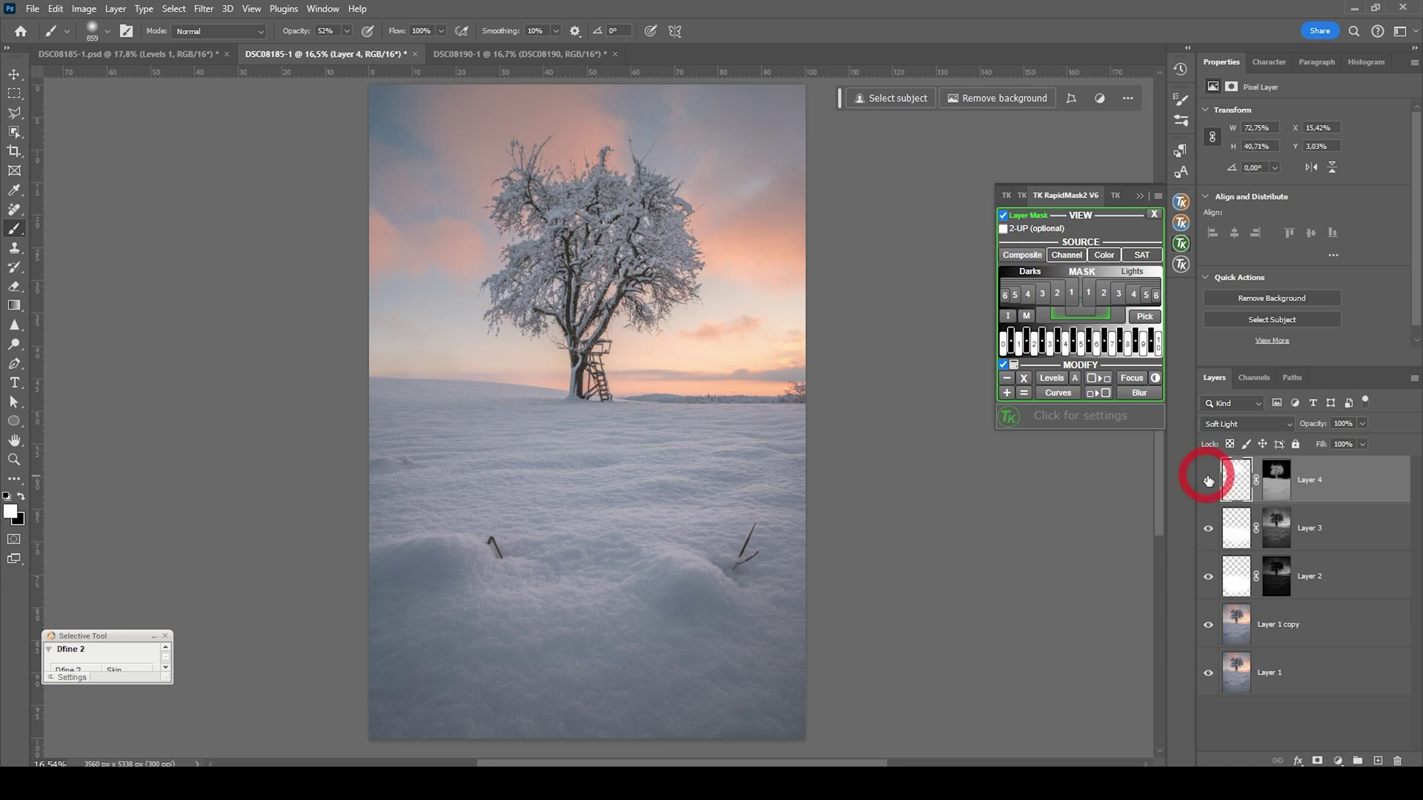
{"action": "left_click", "coordinate": [1208, 480]}
{"action": "left_click", "coordinate": [1208, 480]}
{"action": "left_click", "coordinate": [1208, 480]}
{"action": "left_click", "coordinate": [1208, 480]}
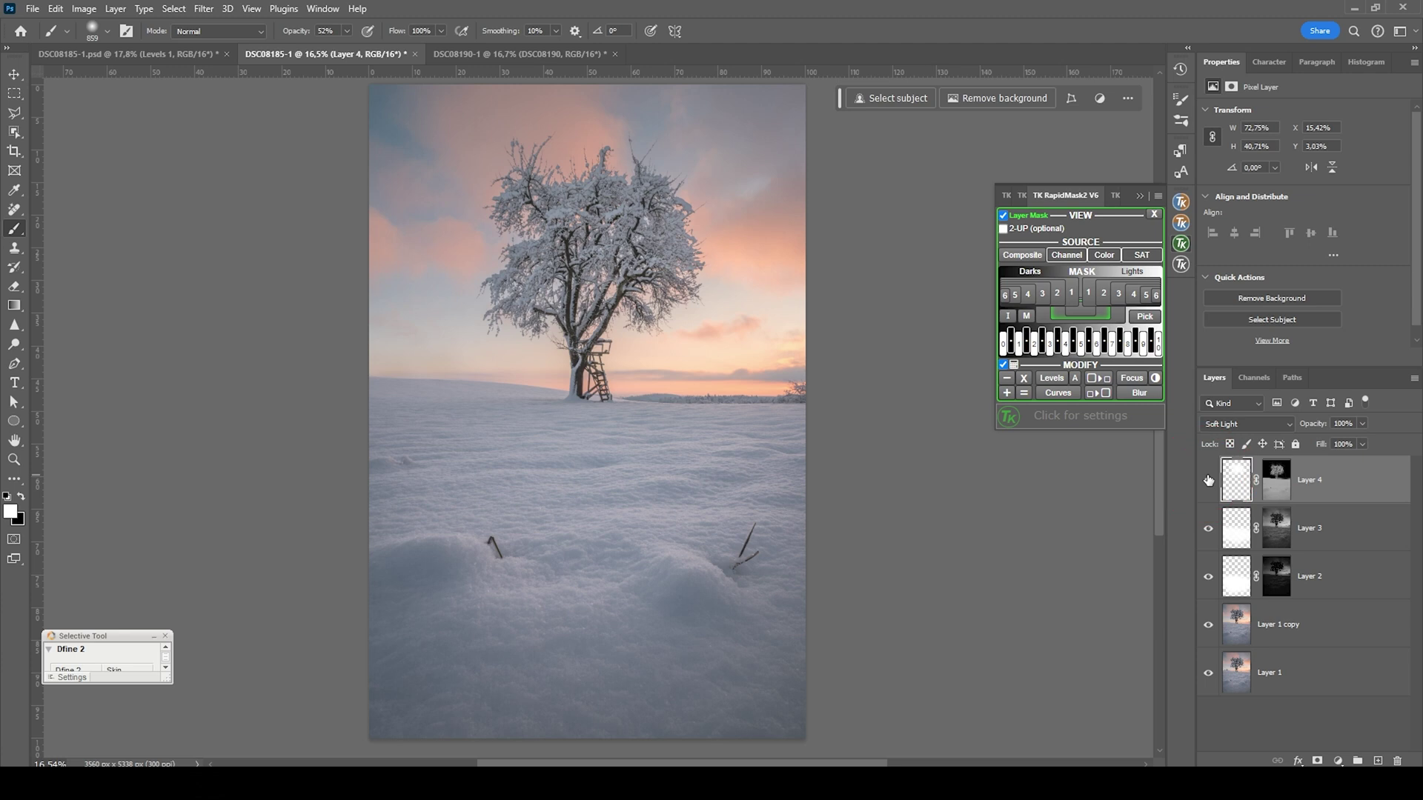
{"action": "left_click", "coordinate": [1208, 480]}
{"action": "left_click", "coordinate": [1140, 195]}
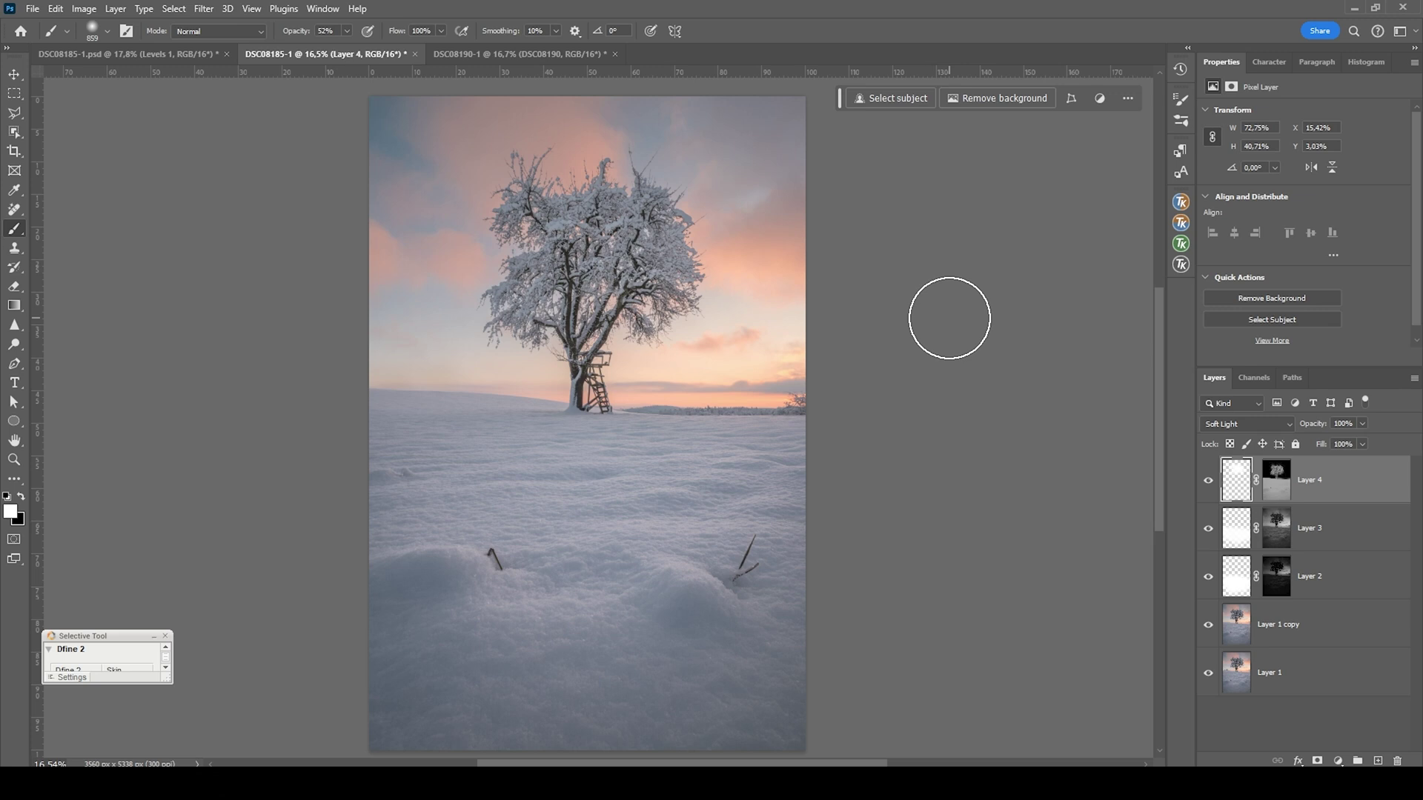
{"action": "left_click", "coordinate": [1337, 761]}
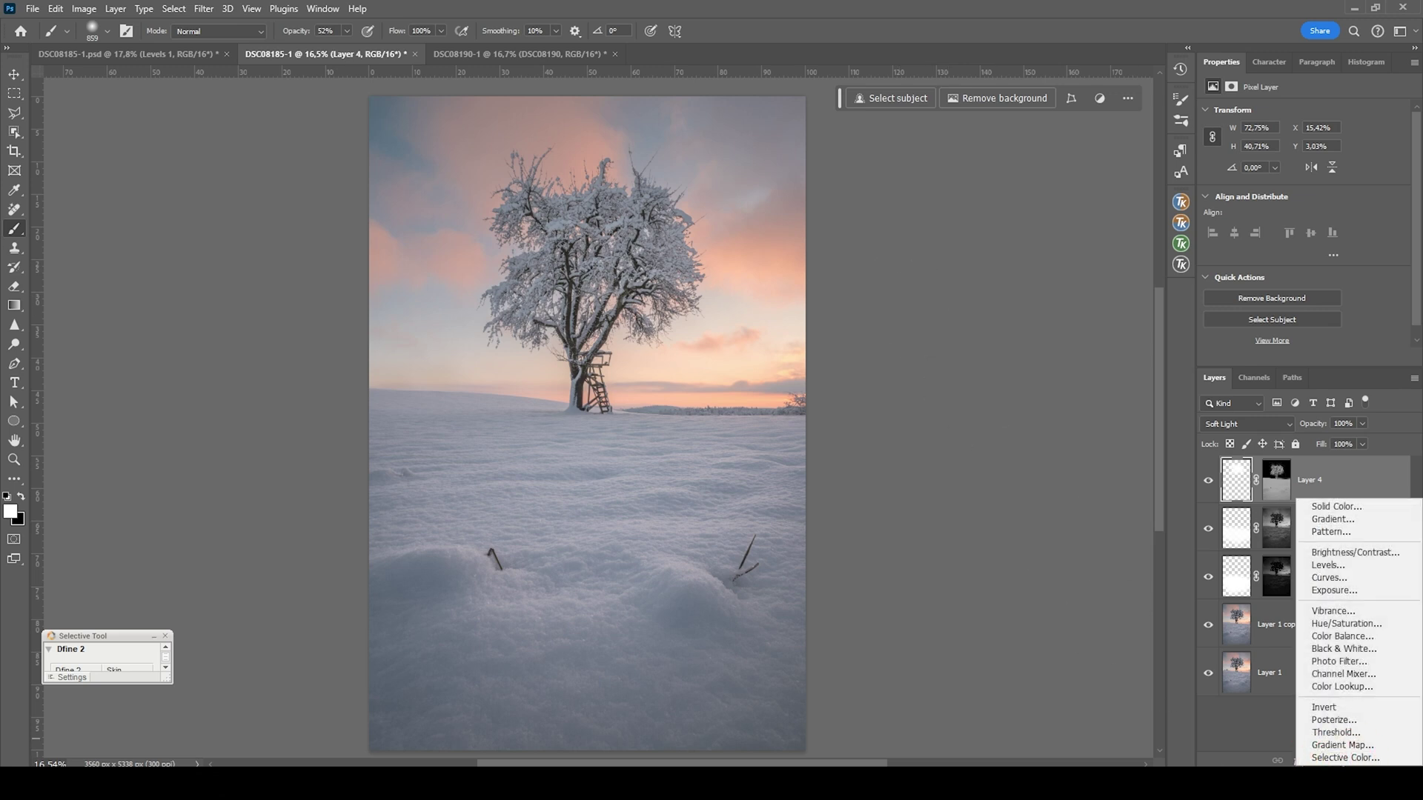
- Add a Warming Filter (85) photo filter at 25% density, gradient-masked from horizon up the trunk
{"action": "left_click", "coordinate": [1361, 662]}
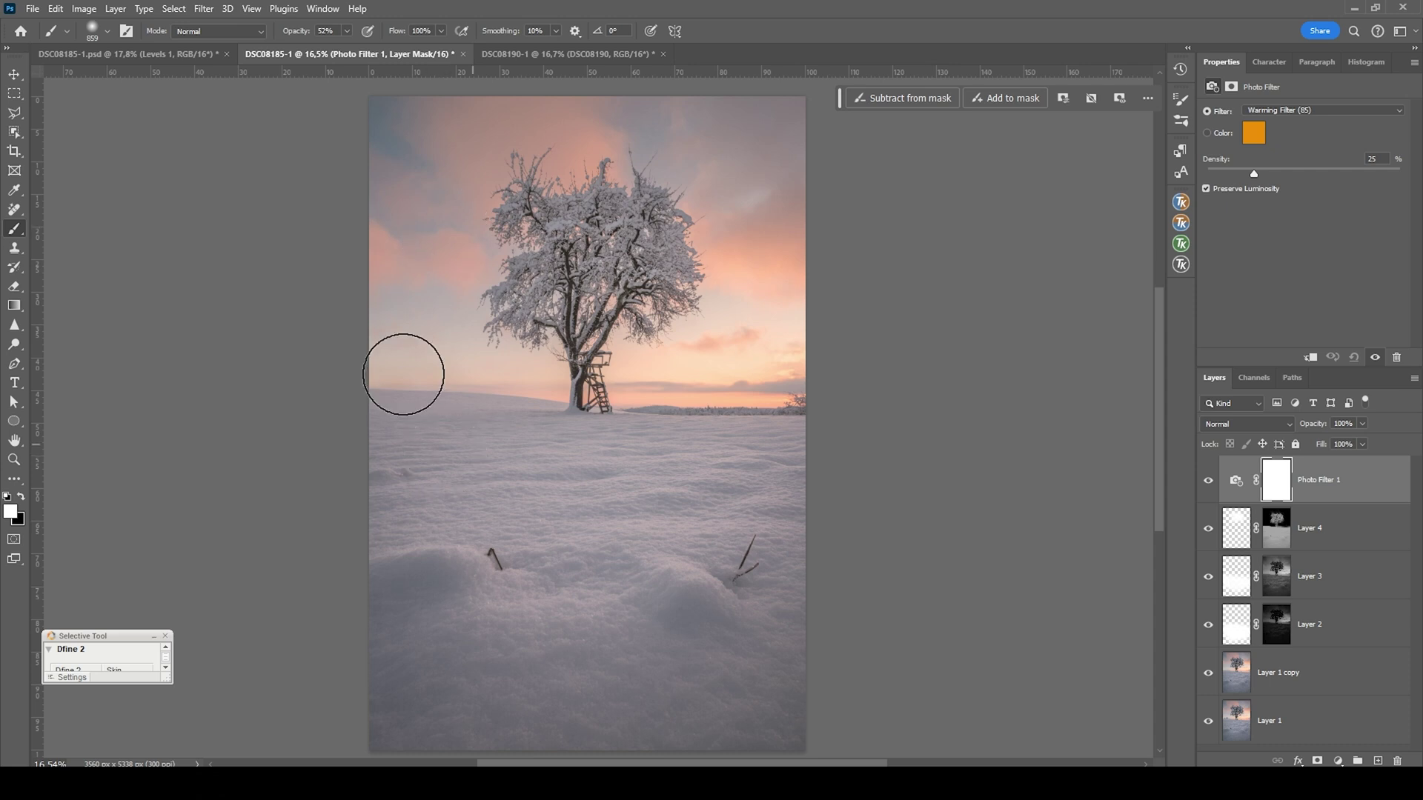
{"action": "left_click", "coordinate": [18, 309]}
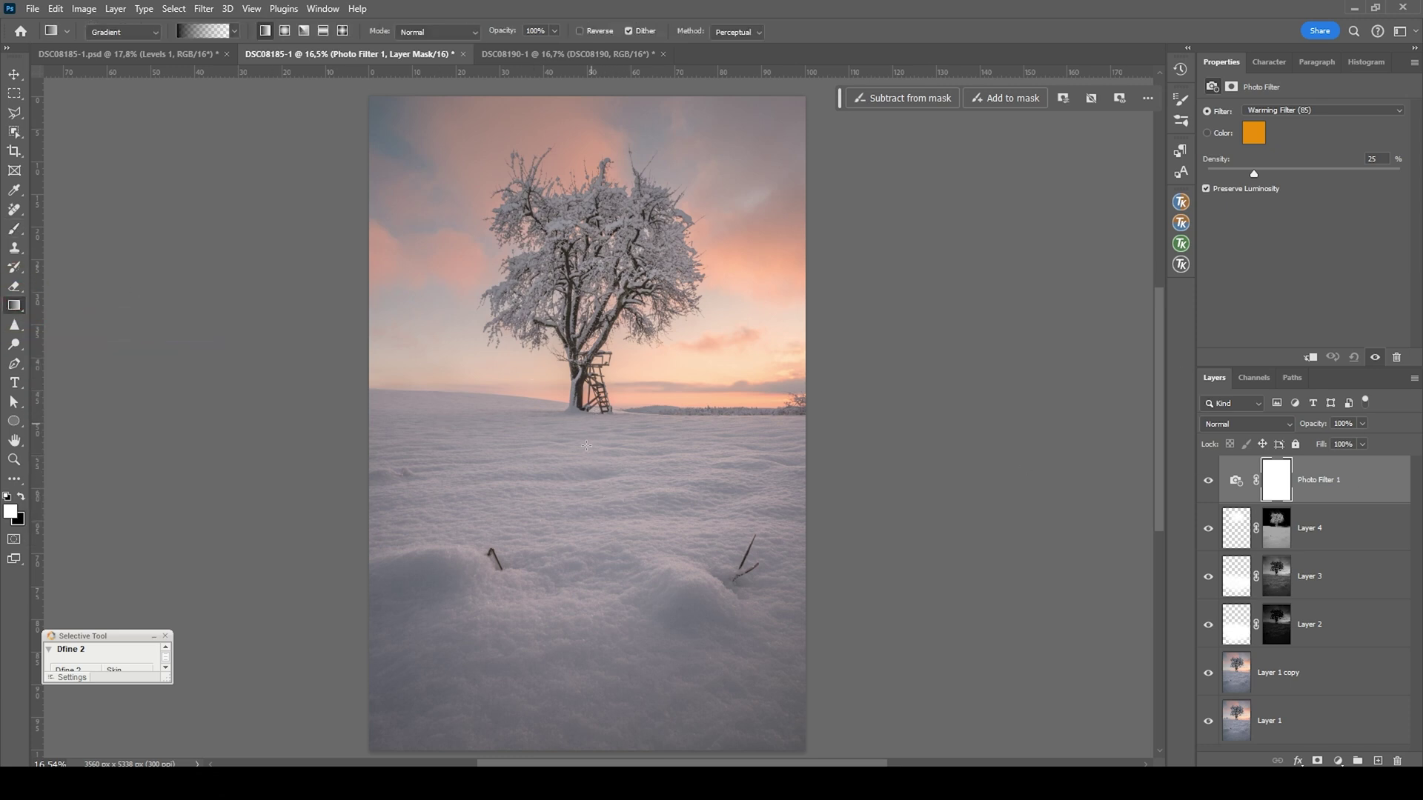
{"action": "left_click_drag", "start_coordinate": [587, 474], "coordinate": [598, 356]}
{"action": "left_click_drag", "start_coordinate": [587, 474], "coordinate": [593, 419]}
{"action": "left_click_drag", "start_coordinate": [598, 355], "coordinate": [602, 317]}
- Toggle Photo Filter 1 on and off to compare the sky's warmth
{"action": "left_click", "coordinate": [1210, 485]}
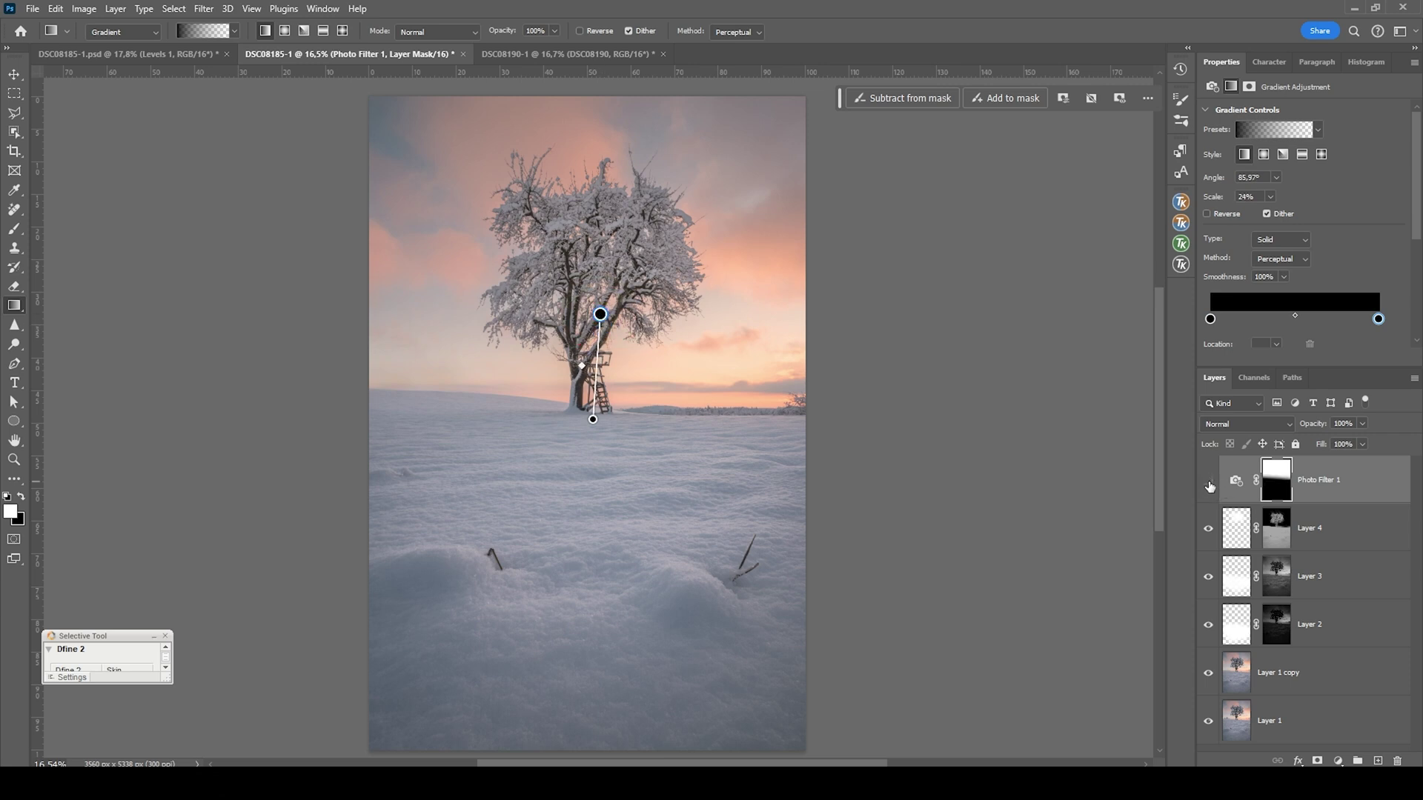
{"action": "left_click", "coordinate": [1210, 485]}
{"action": "left_click", "coordinate": [1210, 486]}
{"action": "left_click", "coordinate": [1209, 484]}
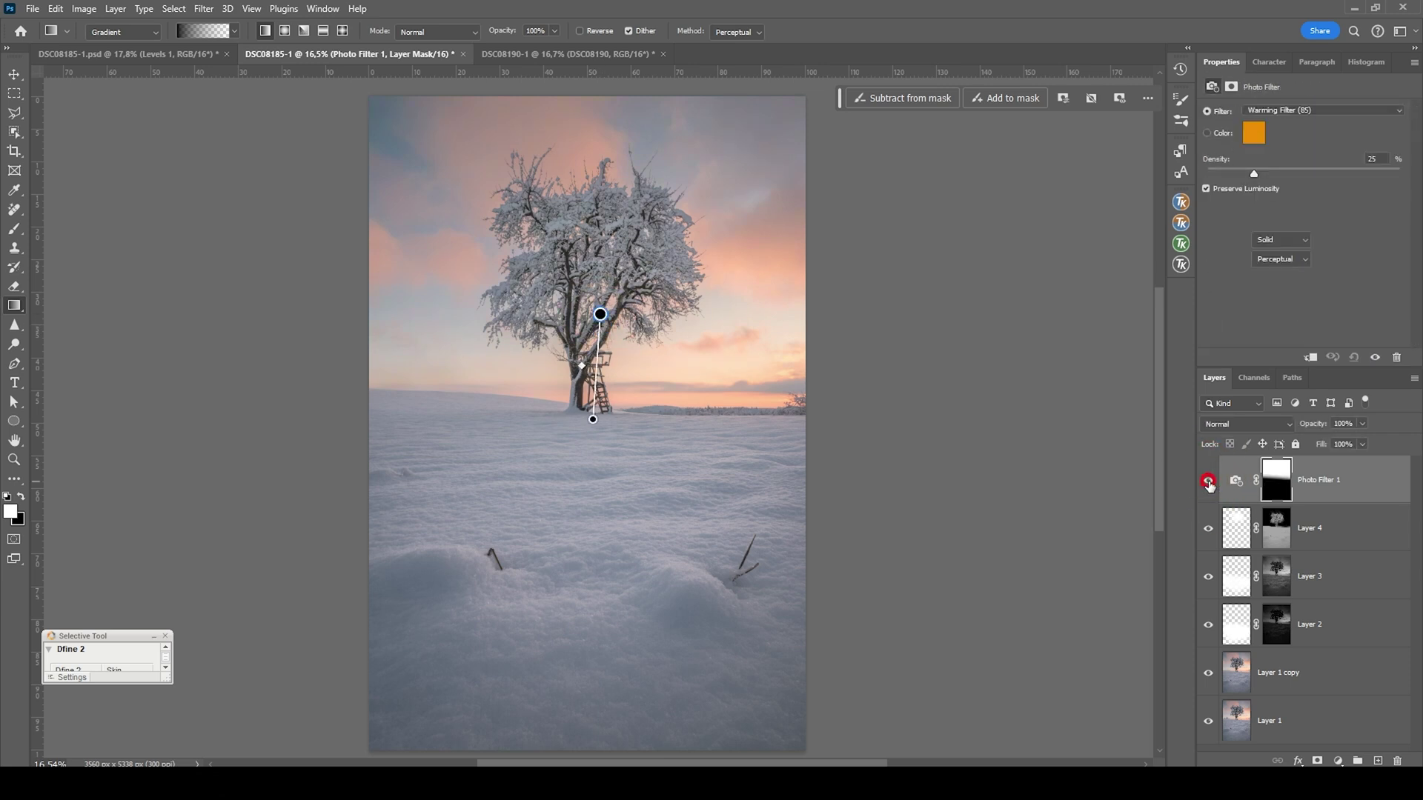
{"action": "left_click", "coordinate": [1210, 485]}
{"action": "left_click", "coordinate": [1209, 485]}
{"action": "left_click", "coordinate": [1210, 485]}
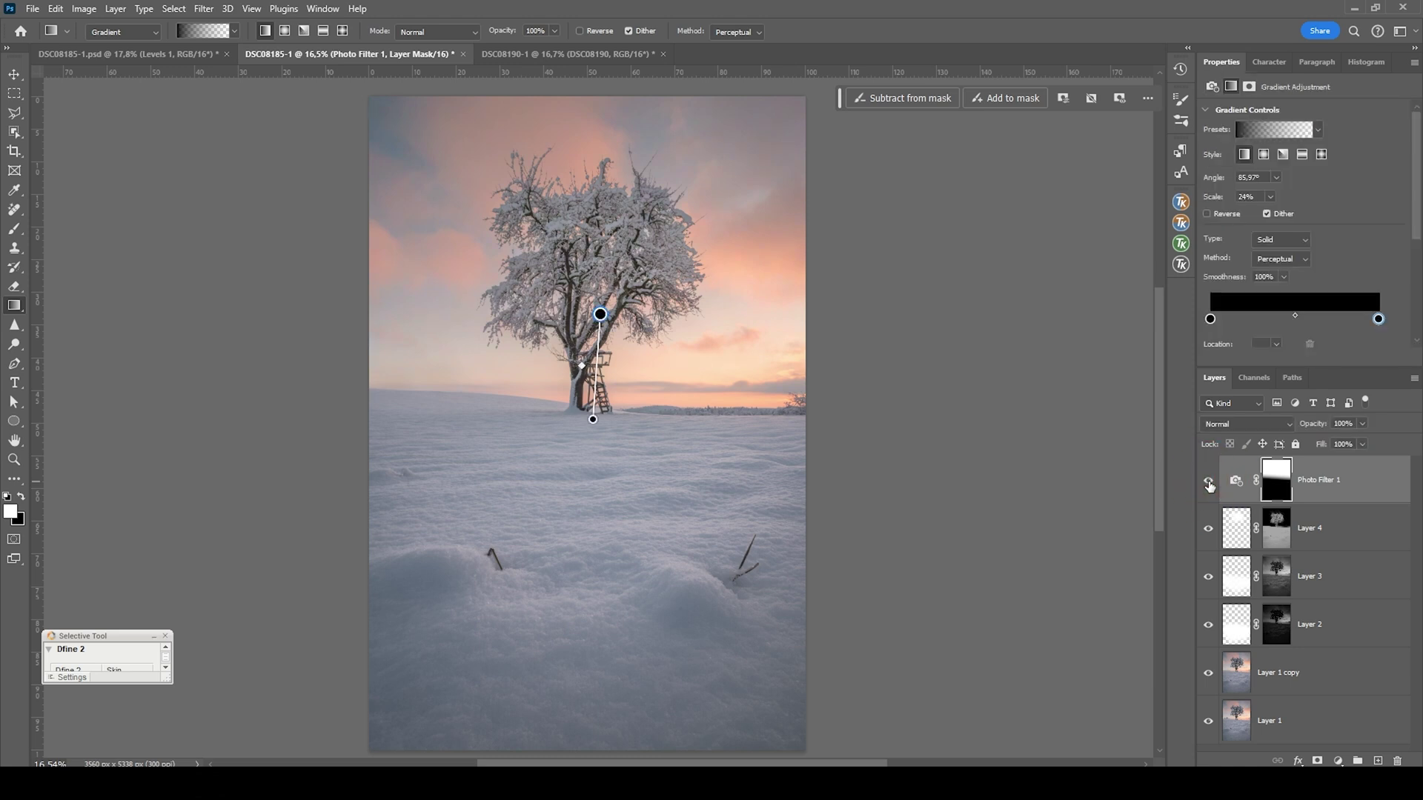
{"action": "left_click", "coordinate": [1209, 485]}
{"action": "left_click", "coordinate": [1209, 485]}
{"action": "left_click", "coordinate": [1209, 485]}
{"action": "left_click", "coordinate": [1210, 486]}
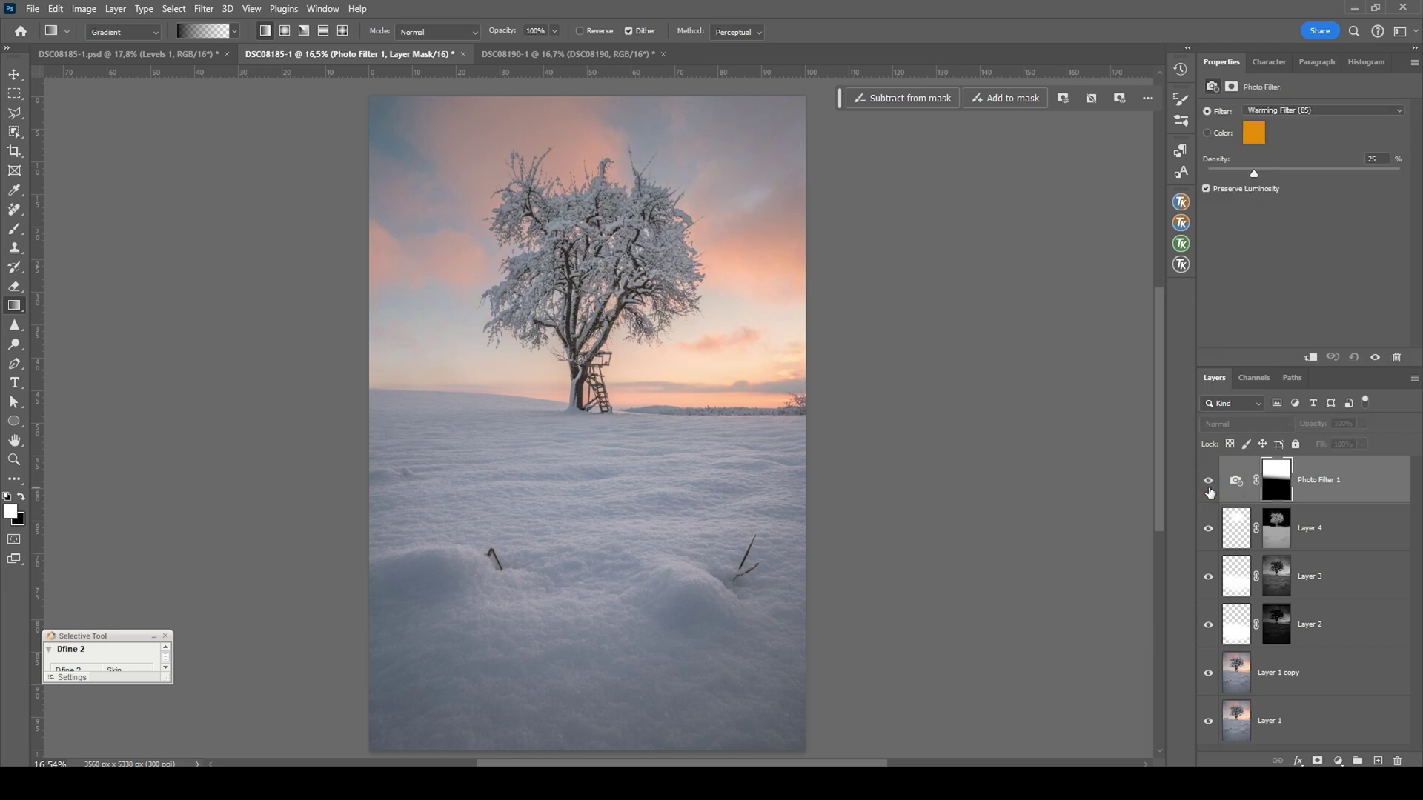
{"action": "left_click", "coordinate": [1209, 485]}
{"action": "scroll", "coordinate": [539, 290], "scroll_direction": "down", "scroll_amount": 1}
{"action": "scroll", "coordinate": [689, 388], "scroll_direction": "up", "scroll_amount": 1}
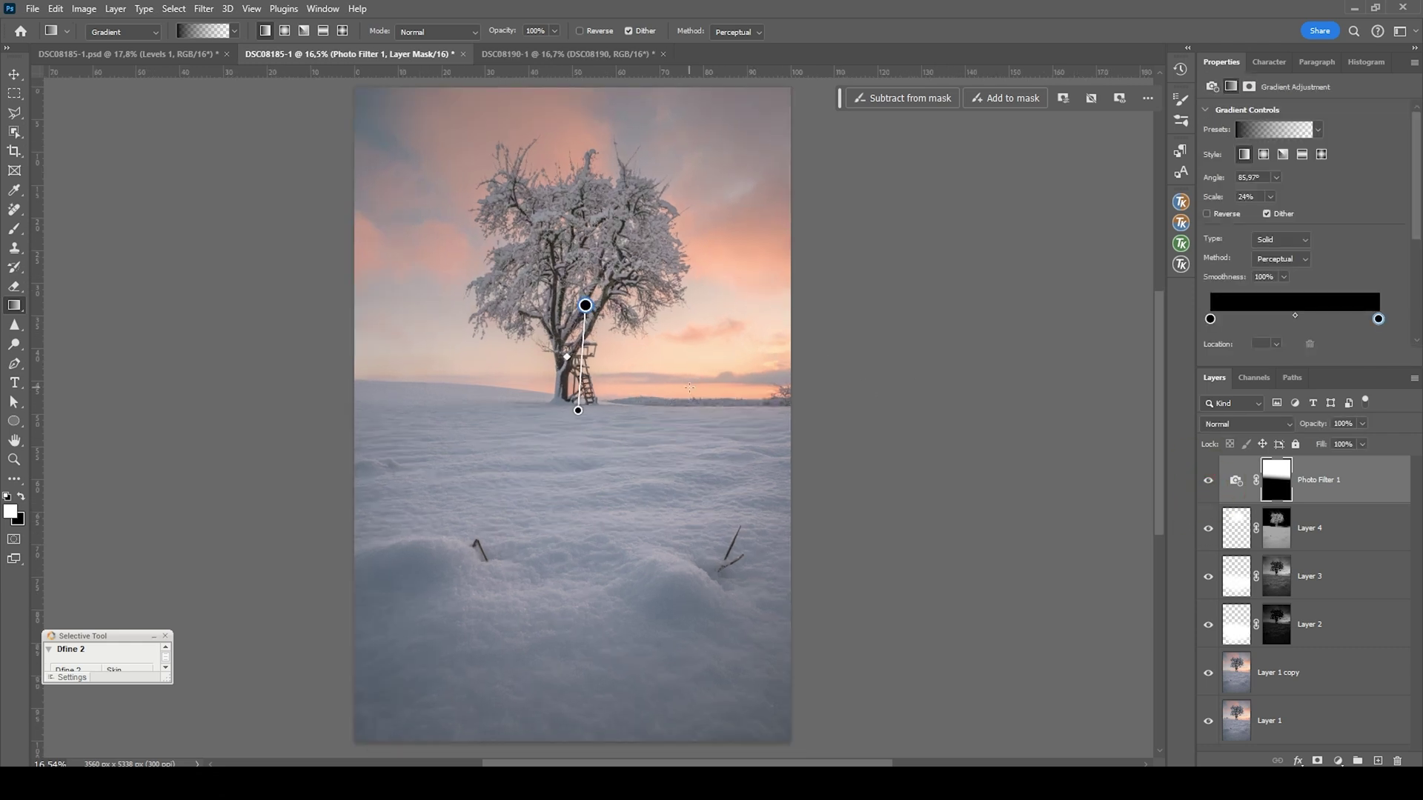
{"action": "left_click", "coordinate": [1338, 761]}
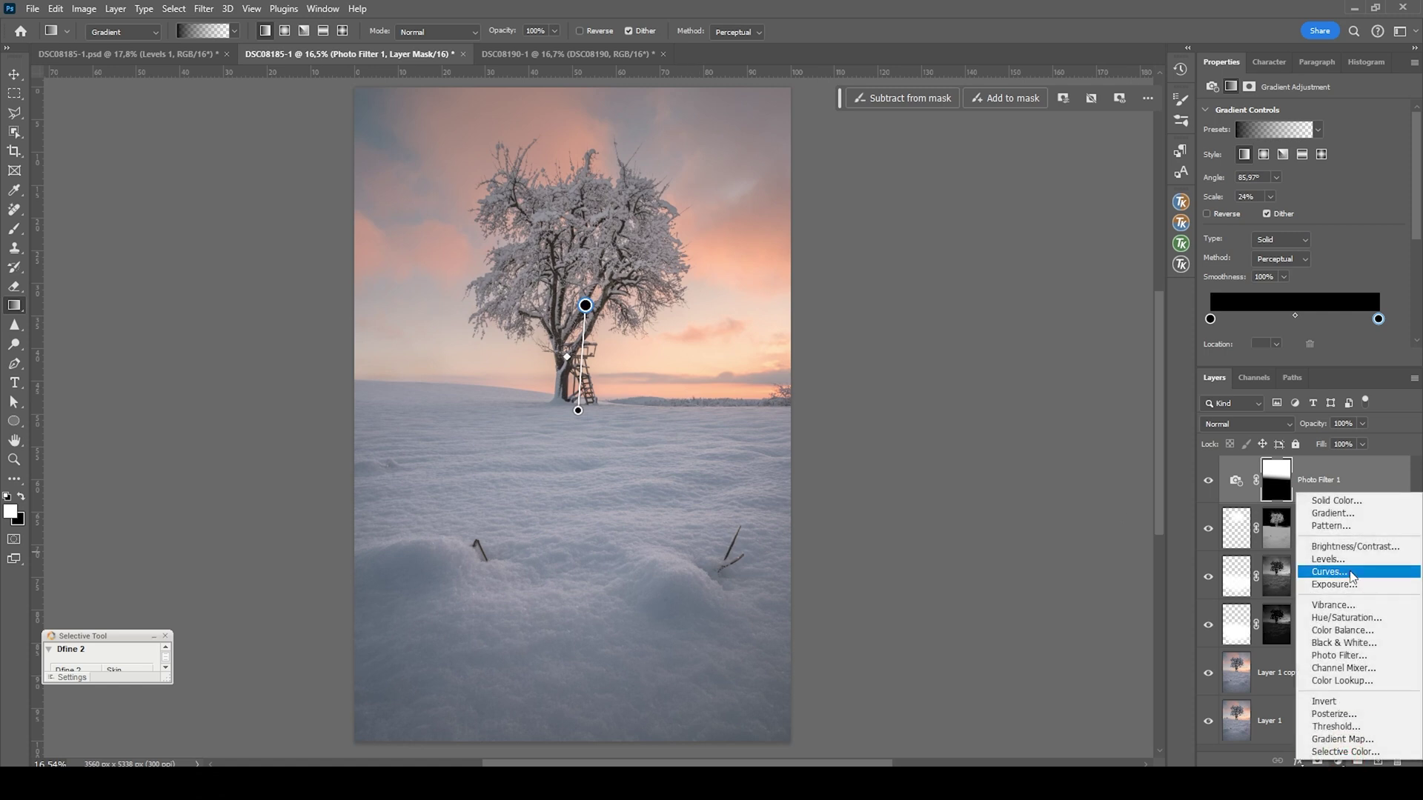
- Add a Levels adjustment layer with input levels 4, 1.00 and 245
{"action": "left_click", "coordinate": [1334, 574]}
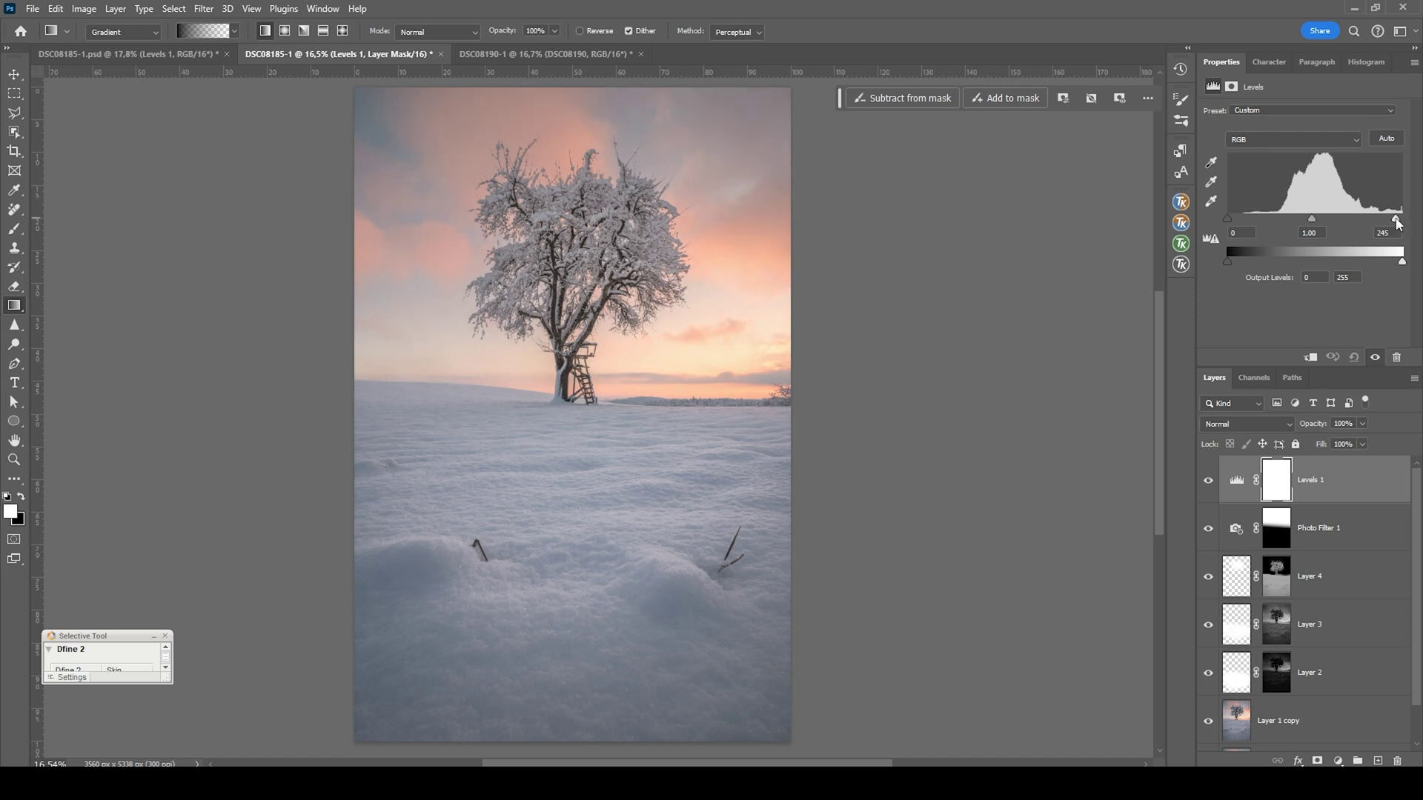
{"action": "left_click_drag", "start_coordinate": [1396, 224], "coordinate": [1397, 223]}
{"action": "left_click_drag", "start_coordinate": [1229, 219], "coordinate": [1231, 220]}
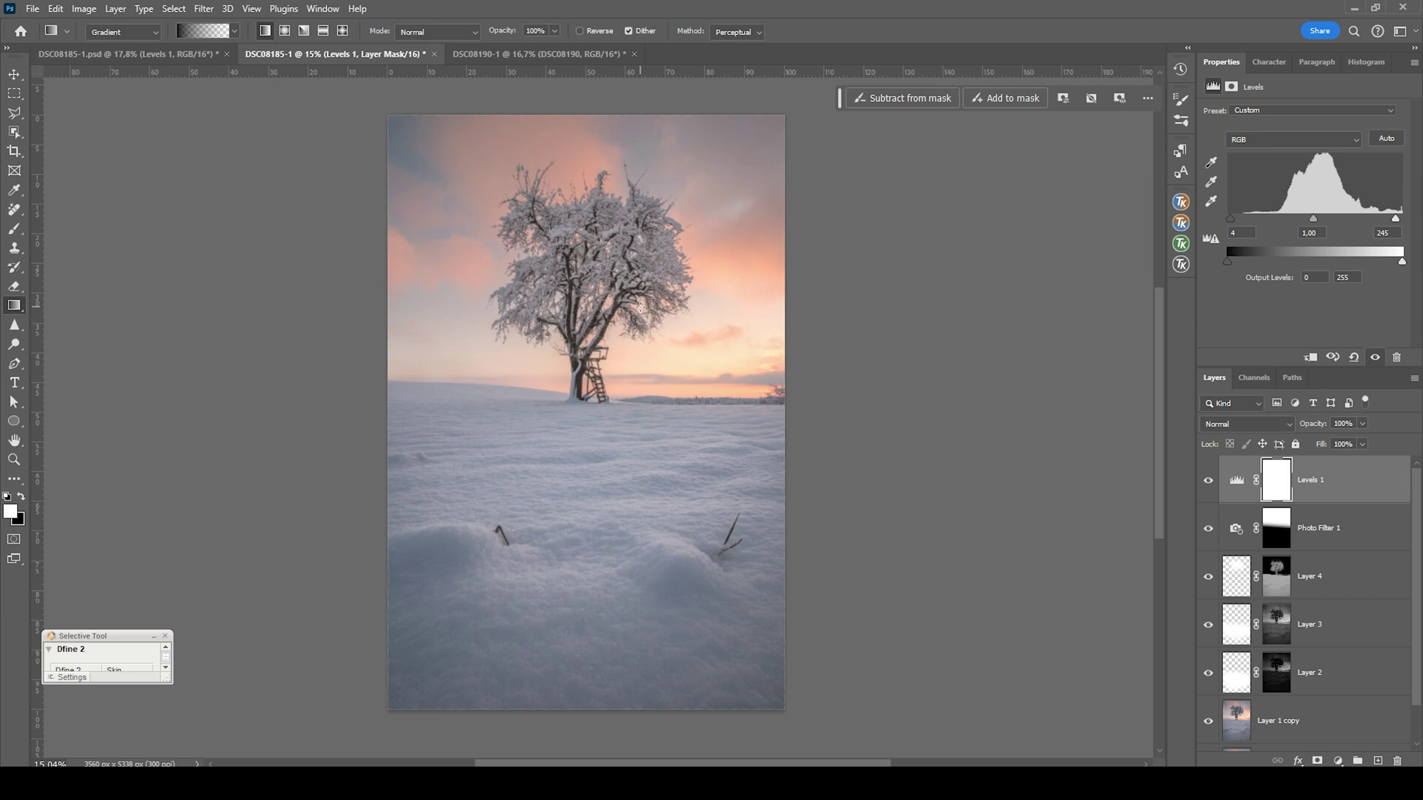
{"action": "scroll", "coordinate": [563, 499], "scroll_direction": "up", "scroll_amount": 1}
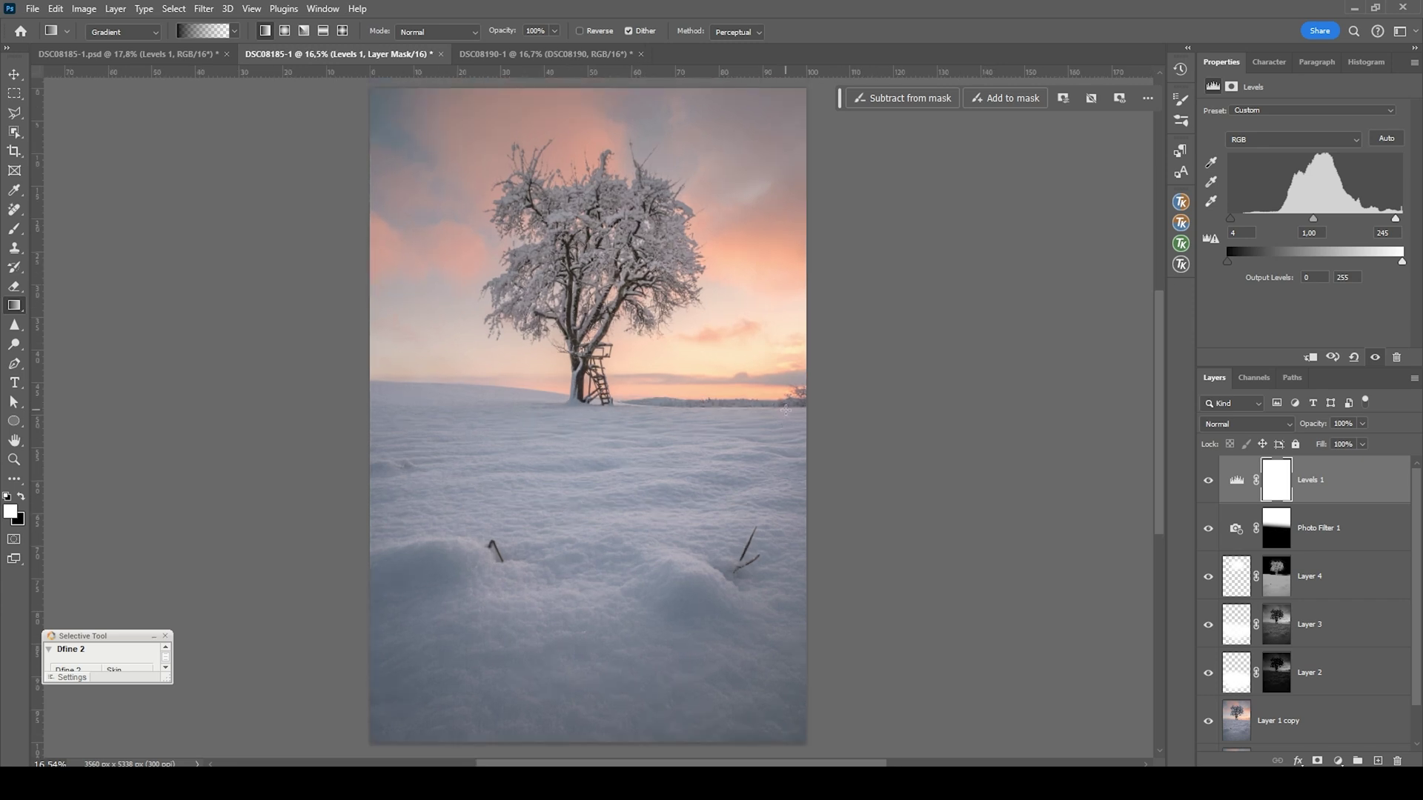